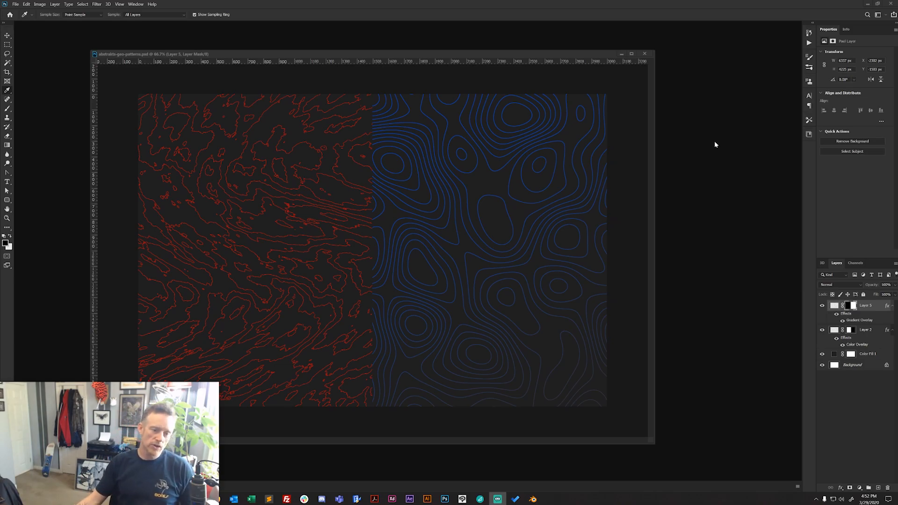
- Minimize the open document and create a white 3000 × 2000 px RGB document at 72 ppi, enlarging and repositioning its window
{"action": "left_click", "coordinate": [620, 54]}
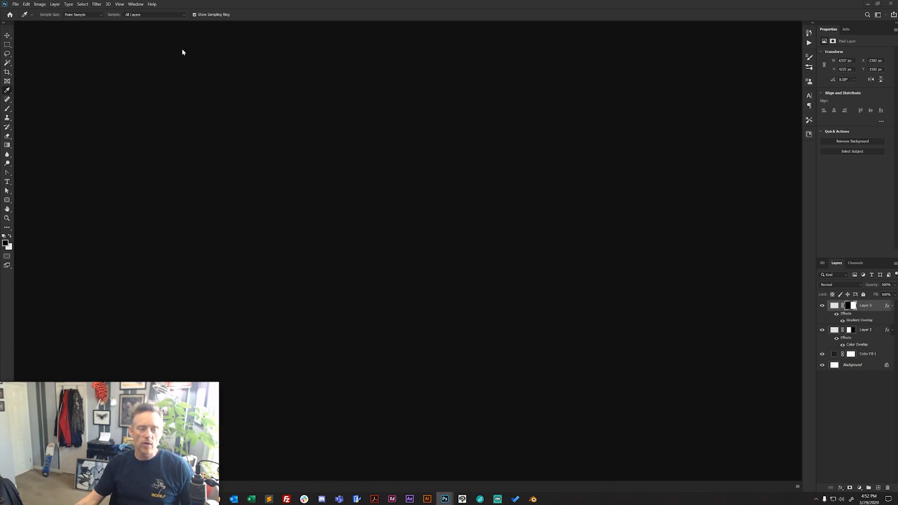
{"action": "left_click", "coordinate": [16, 4]}
{"action": "left_click", "coordinate": [20, 11]}
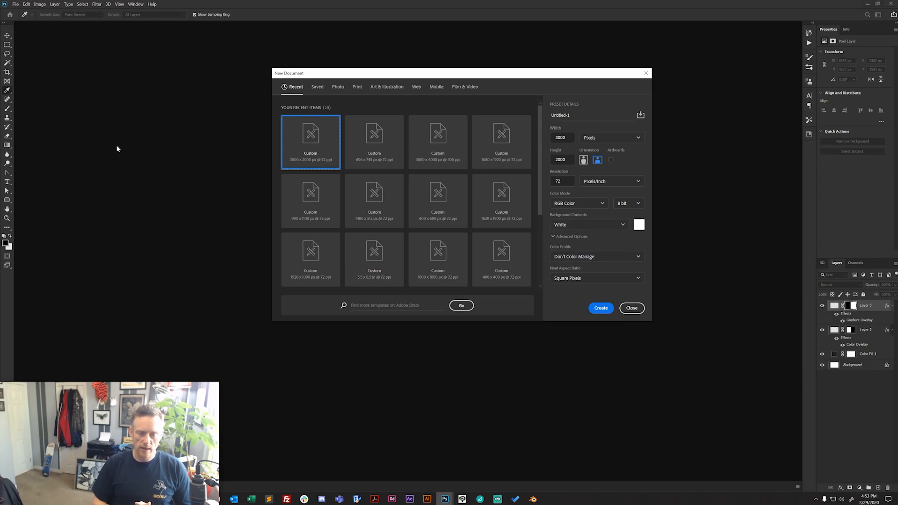
{"action": "left_click", "coordinate": [601, 307]}
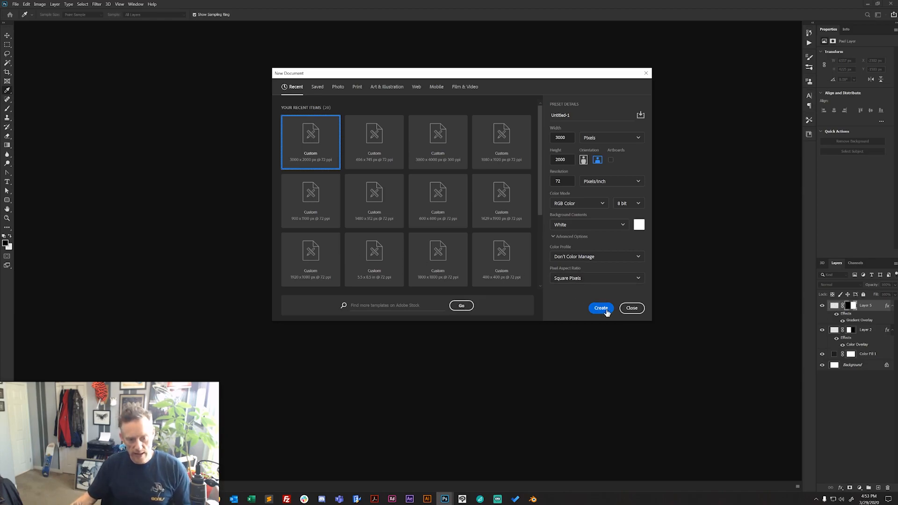
{"action": "left_click_drag", "start_coordinate": [498, 358], "coordinate": [667, 428]}
{"action": "left_click_drag", "start_coordinate": [488, 32], "coordinate": [554, 47]}
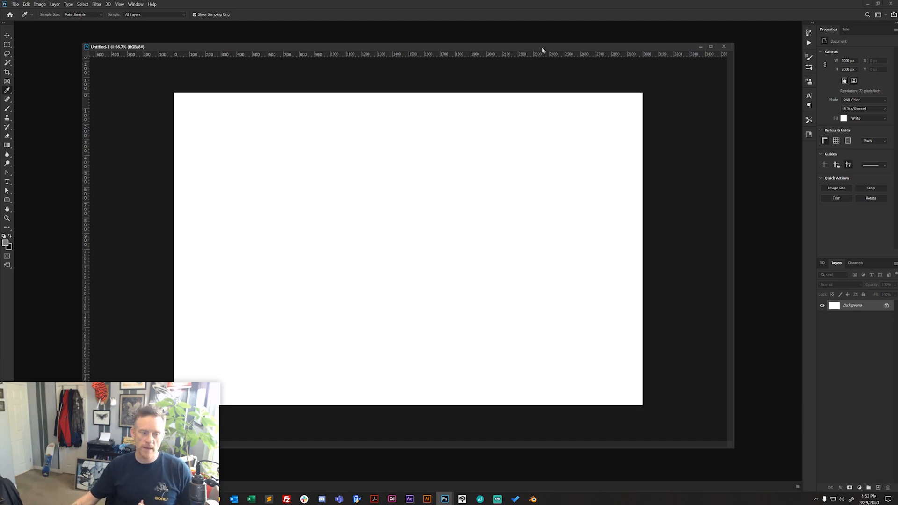
- Add a solid color fill layer named Backing Color with the gray 797979
{"action": "left_click", "coordinate": [56, 4]}
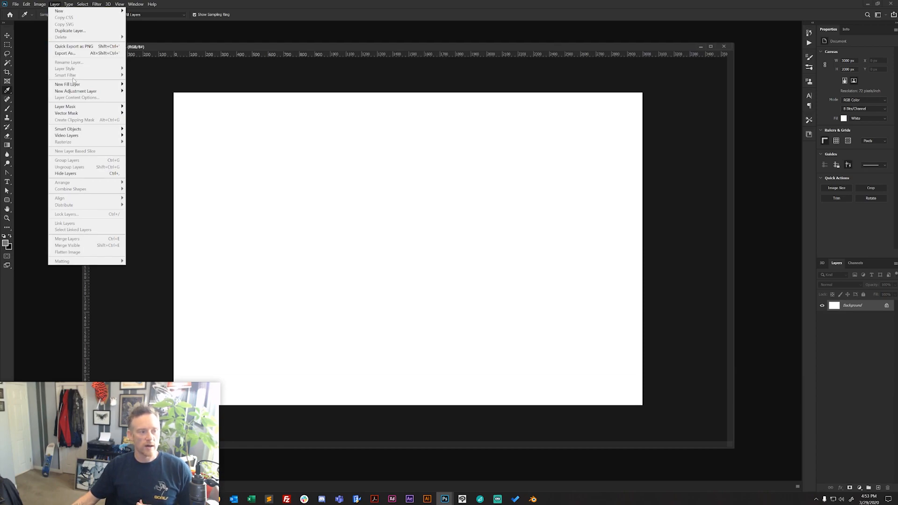
{"action": "mouse_move", "coordinate": [73, 85]}
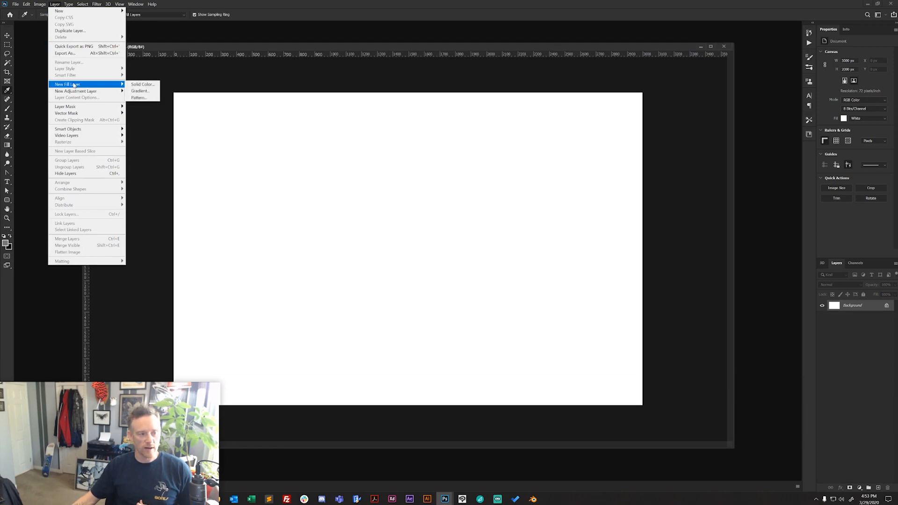
{"action": "left_click", "coordinate": [140, 85]}
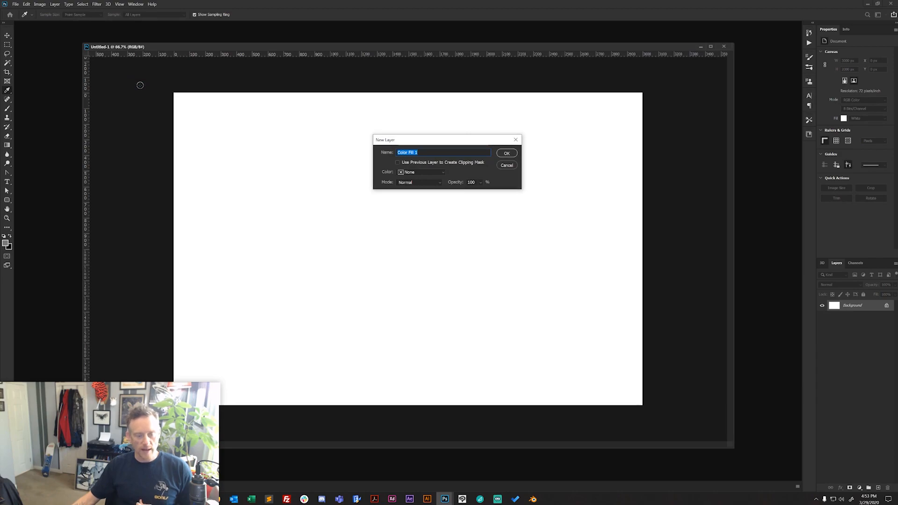
{"action": "type", "text": "B"}
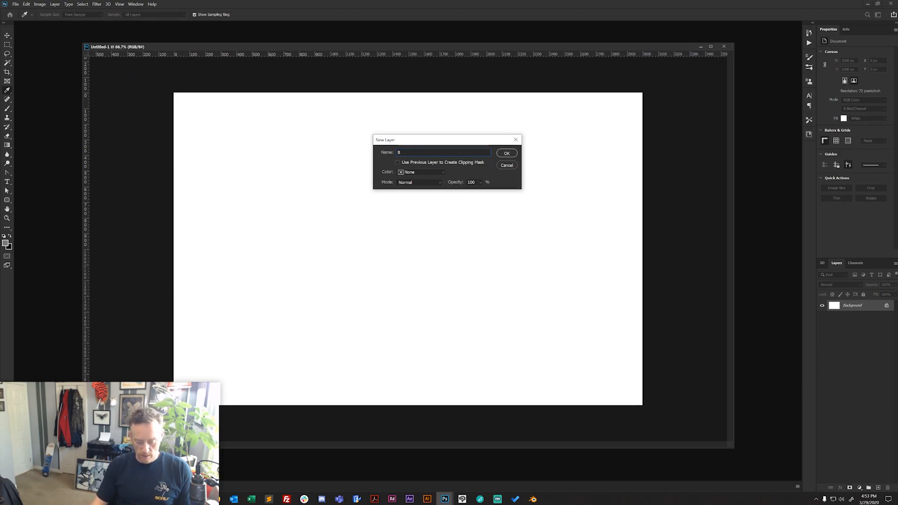
{"action": "type", "text": "acking Color"}
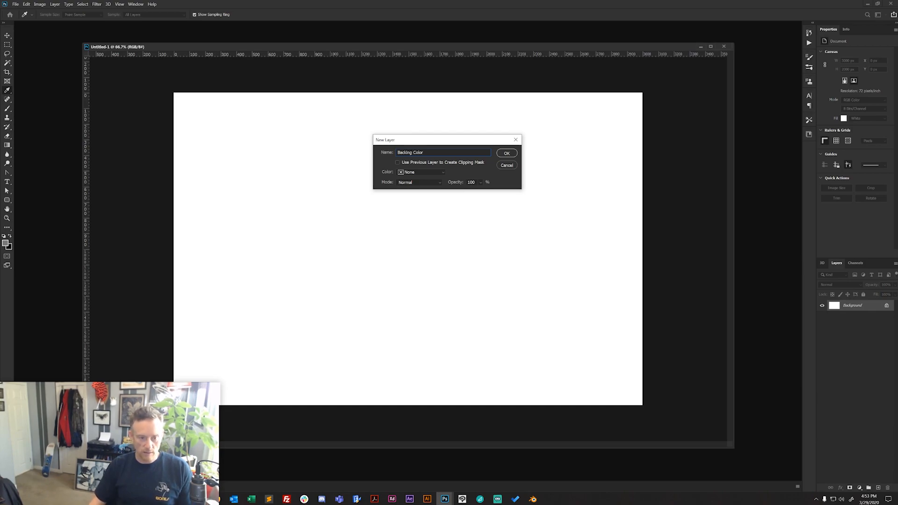
{"action": "key", "text": "Return"}
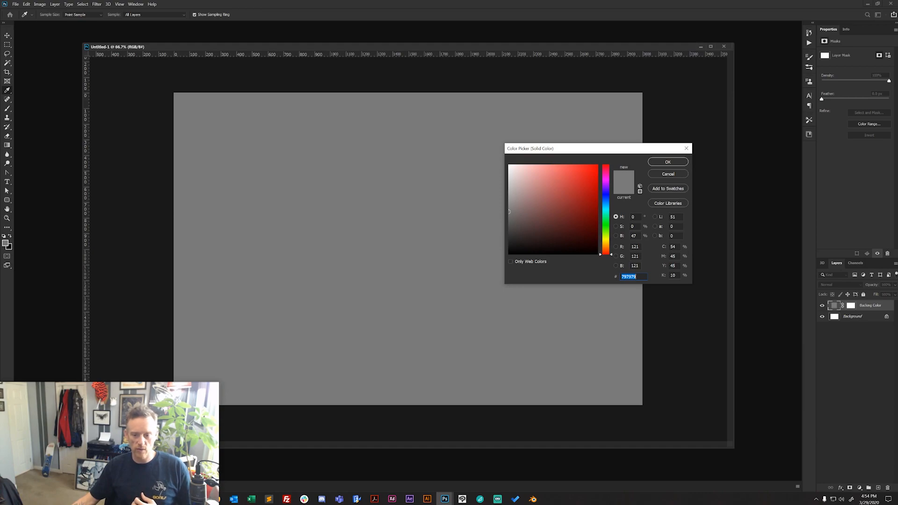
{"action": "left_click", "coordinate": [668, 162]}
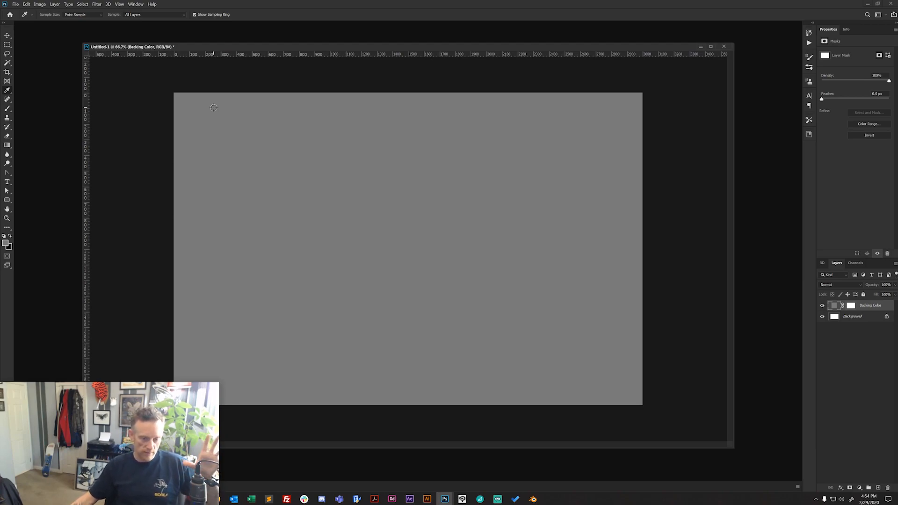
- Create a new empty layer named Gritty above the Backing Color layer
{"action": "left_click", "coordinate": [55, 5]}
{"action": "mouse_move", "coordinate": [58, 10]}
{"action": "left_click", "coordinate": [144, 11]}
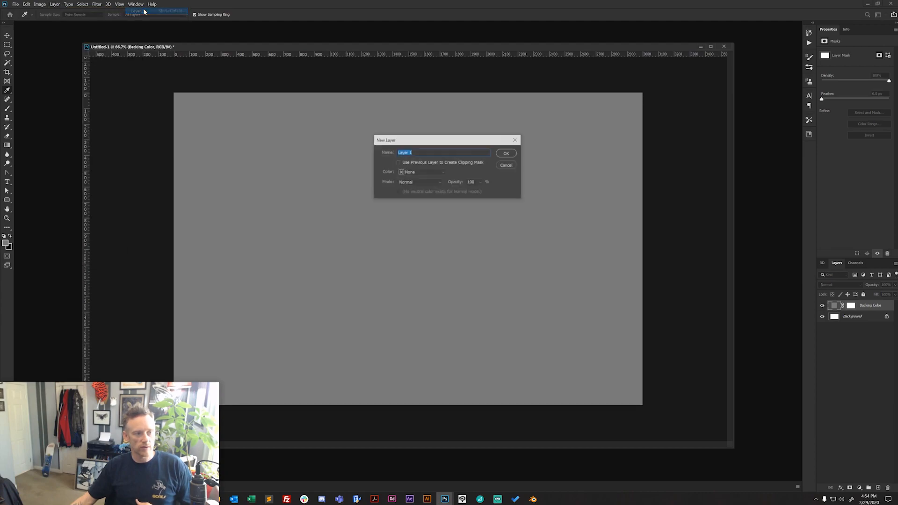
{"action": "type", "text": "Gritty"}
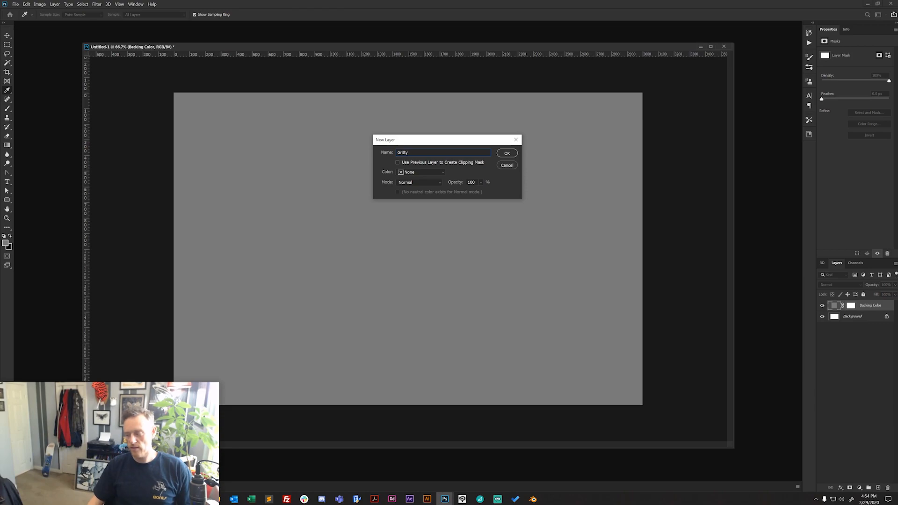
{"action": "key", "text": "Return"}
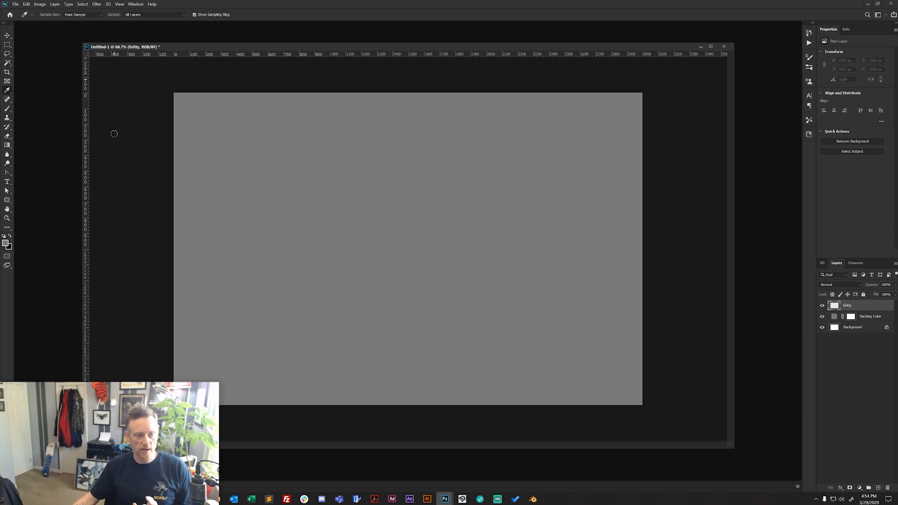
- Set the foreground color to white and confirm 000000 as the background color
{"action": "left_click", "coordinate": [8, 245]}
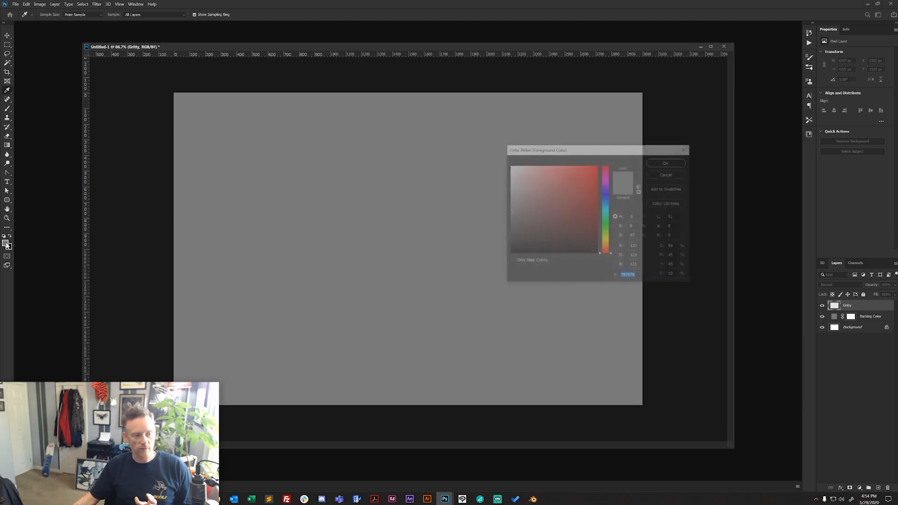
{"action": "mouse_move", "coordinate": [566, 172]}
{"action": "left_mouse_down"}
{"action": "mouse_move", "coordinate": [533, 174]}
{"action": "mouse_move", "coordinate": [484, 145]}
{"action": "left_mouse_up"}
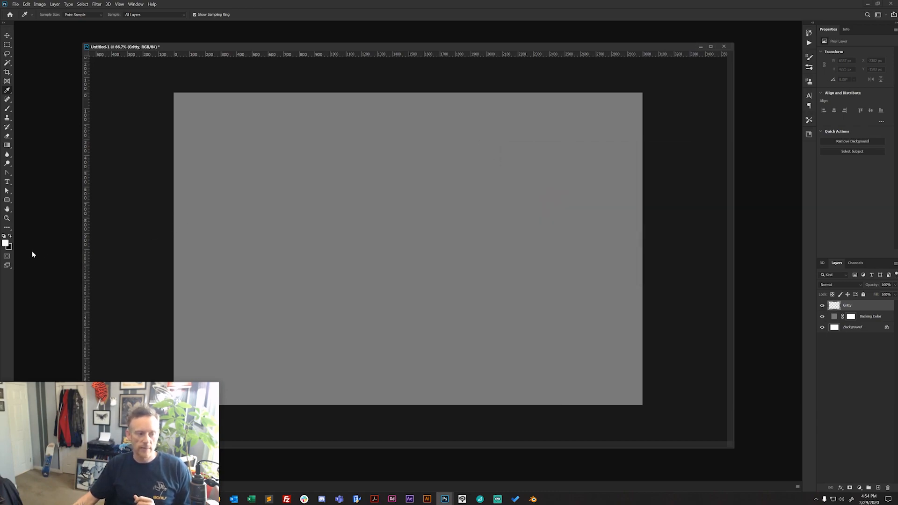
{"action": "left_click", "coordinate": [10, 248]}
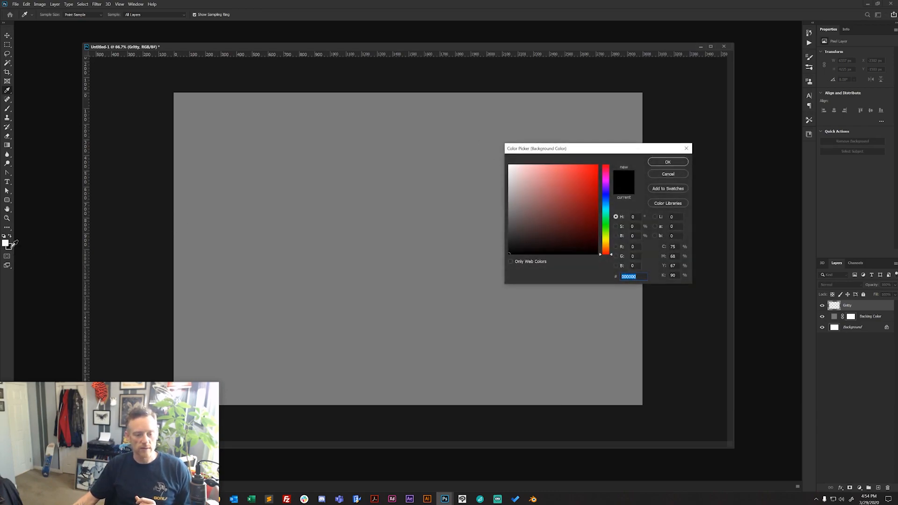
{"action": "left_click", "coordinate": [666, 161]}
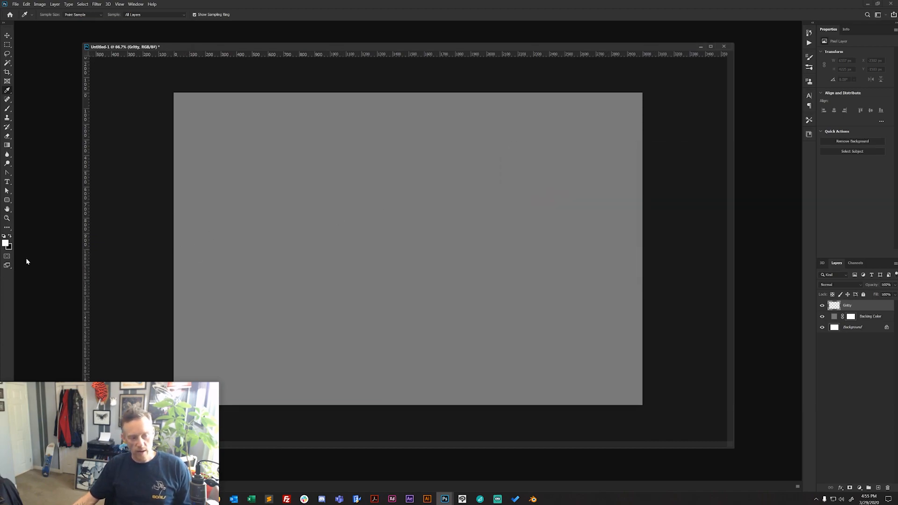
- Set the foreground color to pure red, ff0000
{"action": "left_click", "coordinate": [7, 243]}
{"action": "left_click_drag", "start_coordinate": [585, 184], "coordinate": [598, 164]}
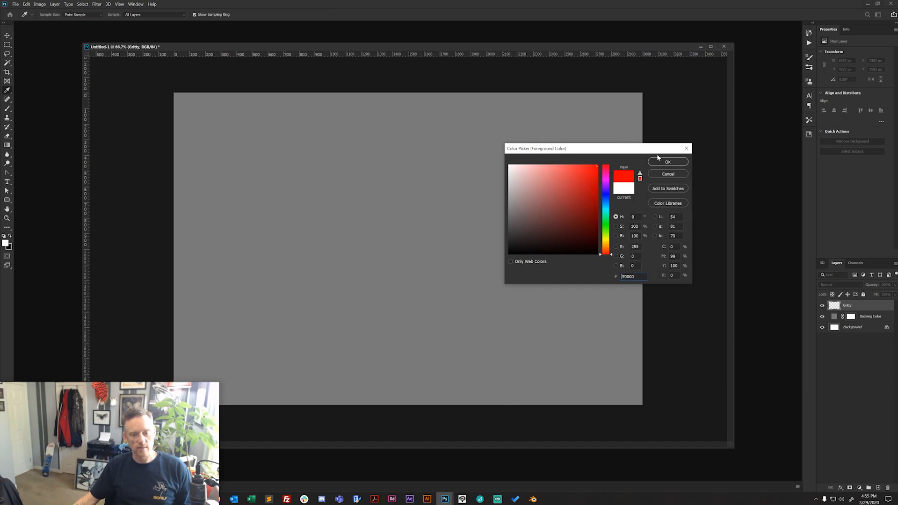
{"action": "left_click", "coordinate": [665, 162]}
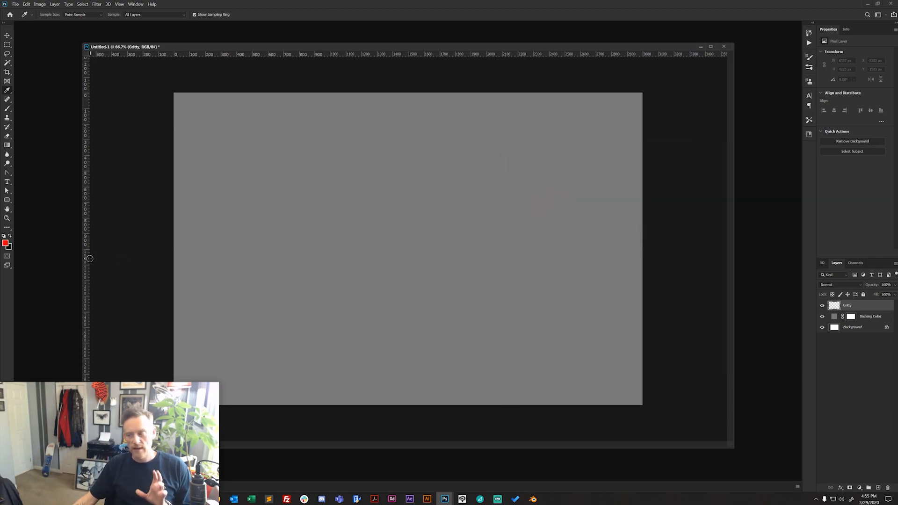
- Restore the default colors, swap them to white foreground over black background, and render Clouds on the Gritty layer
{"action": "left_click", "coordinate": [4, 238]}
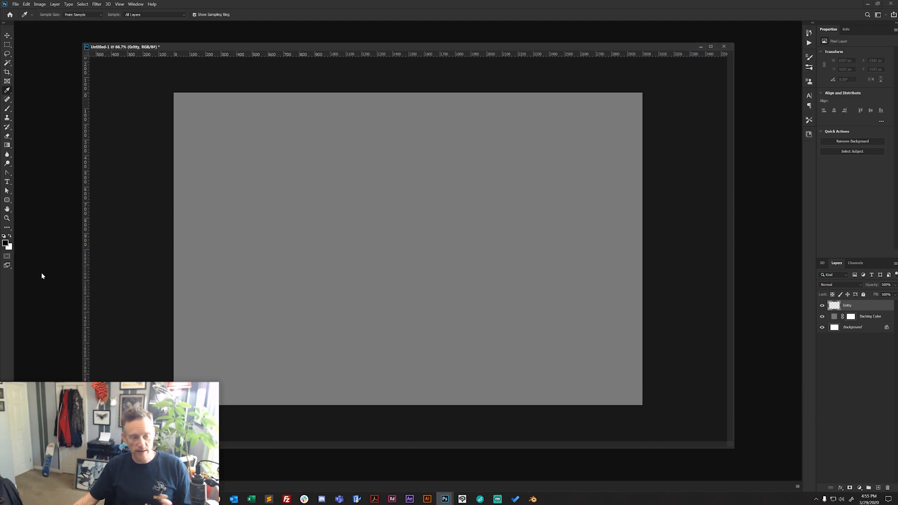
{"action": "left_click", "coordinate": [10, 237]}
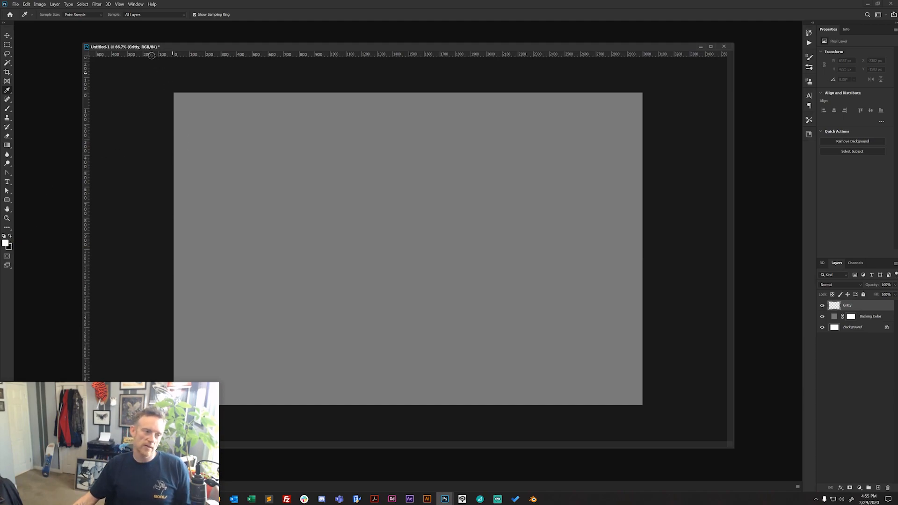
{"action": "left_click", "coordinate": [97, 5]}
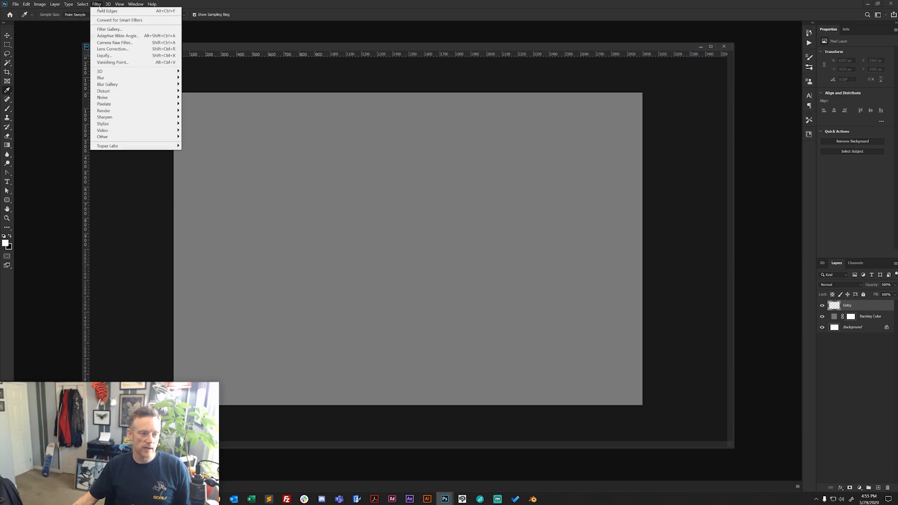
{"action": "mouse_move", "coordinate": [124, 113]}
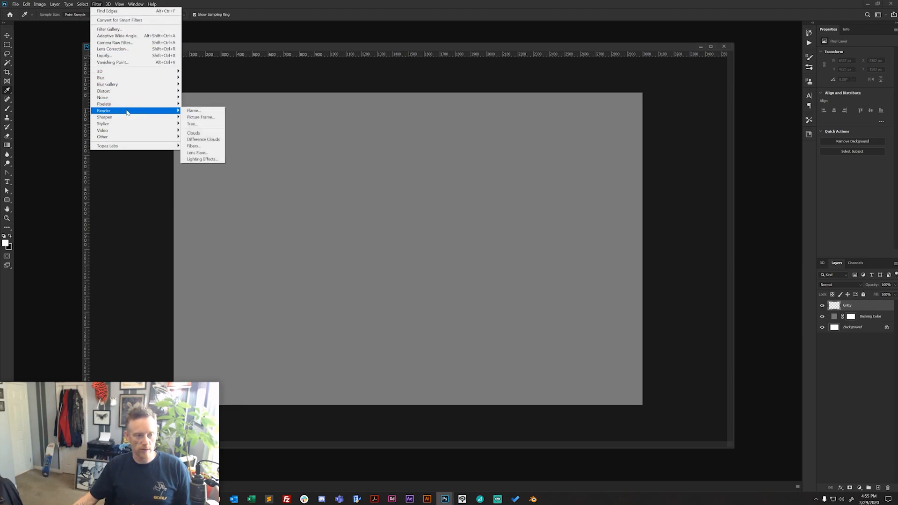
{"action": "left_click", "coordinate": [193, 133]}
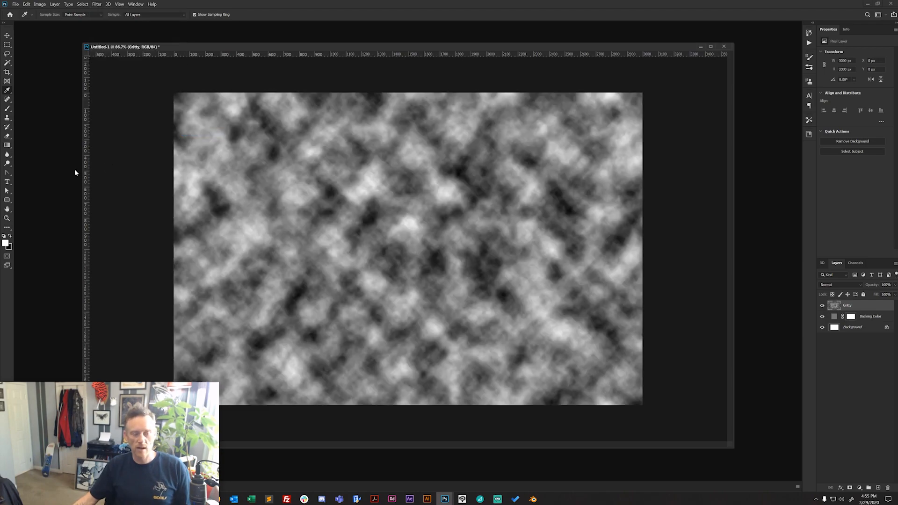
- Scale the Gritty layer's clouds proportionally from the center to about 7878 × 5252 px with Free Transform
{"action": "left_click", "coordinate": [7, 218]}
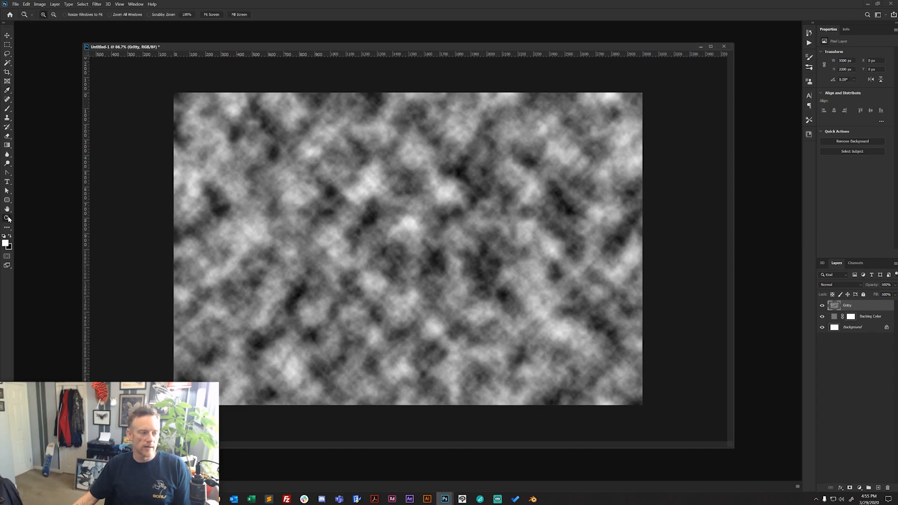
{"action": "left_click", "coordinate": [439, 230], "text": "alt"}
{"action": "left_click", "coordinate": [439, 231], "text": "alt"}
{"action": "left_click", "coordinate": [438, 228], "text": "alt"}
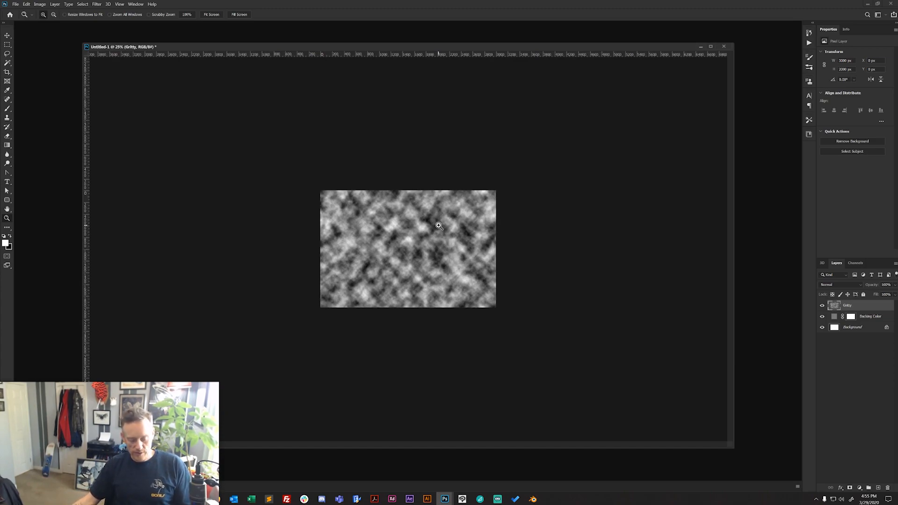
{"action": "key", "text": "ctrl+t"}
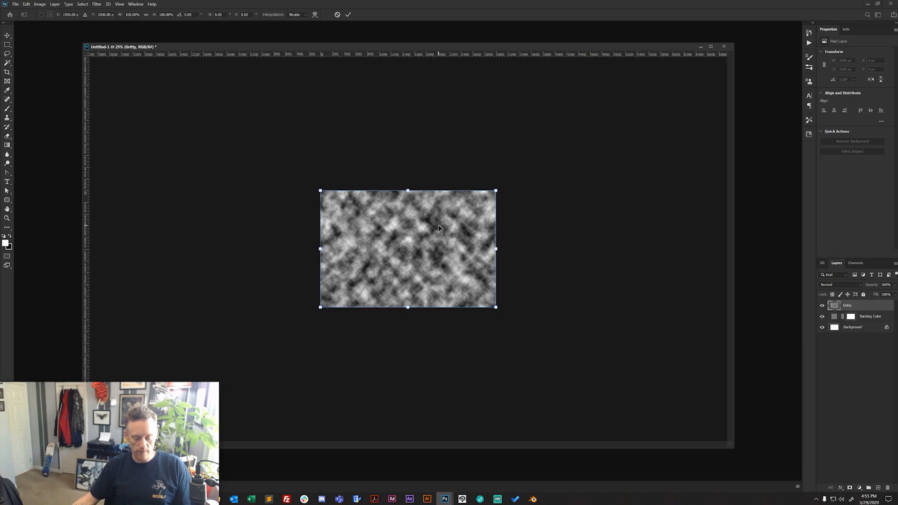
{"action": "left_click_drag", "start_coordinate": [499, 194], "coordinate": [644, 102]}
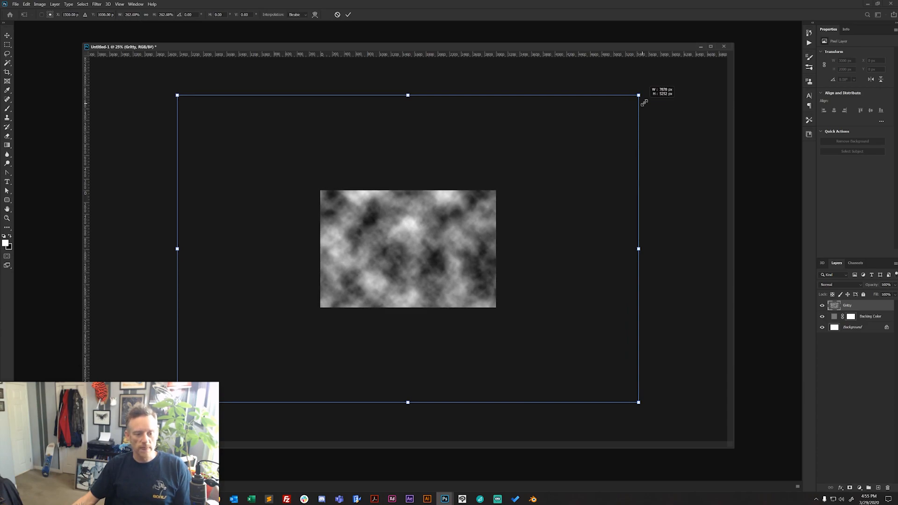
{"action": "left_click_drag", "start_coordinate": [644, 102], "coordinate": [644, 102]}
{"action": "key", "text": "Return"}
- Commit the Gritty layer's scaling and apply the ZigZag distortion with amount 62, 3 ridges and Pond Ripples style
{"action": "key", "text": "z"}
{"action": "left_click", "coordinate": [409, 249]}
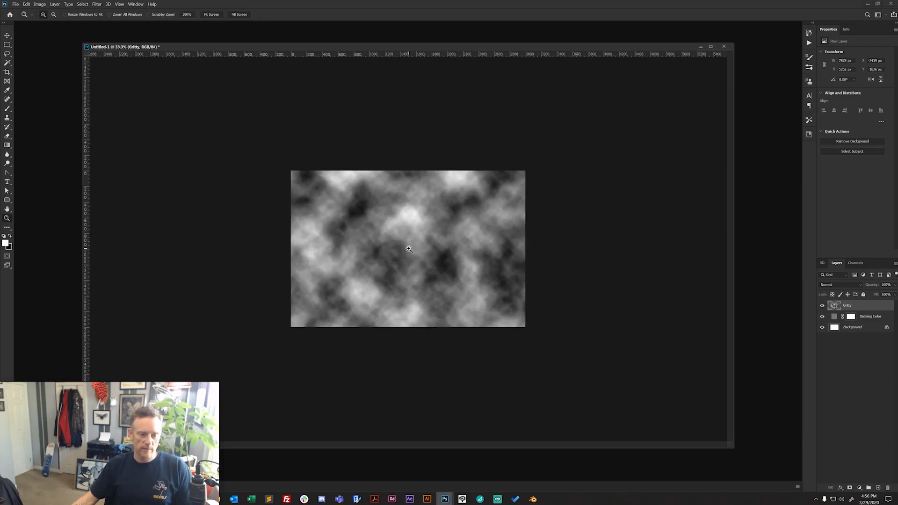
{"action": "left_click", "coordinate": [409, 249]}
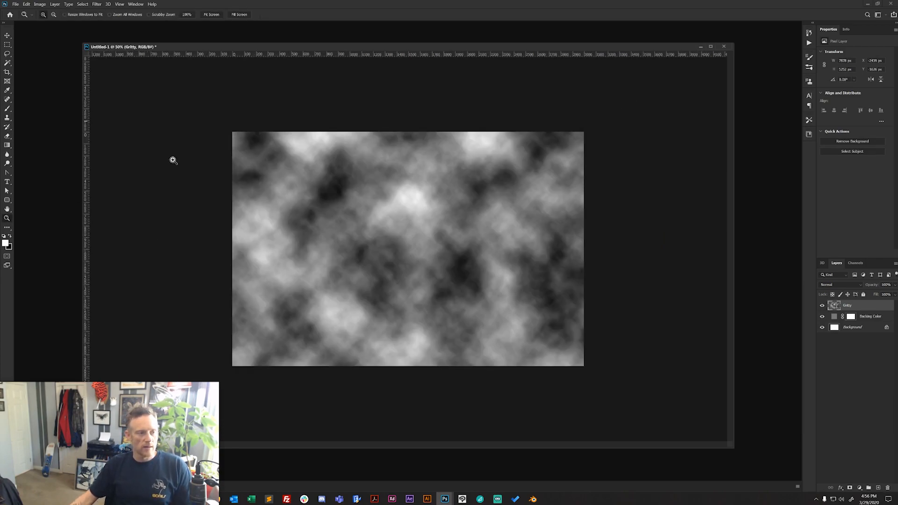
{"action": "left_click", "coordinate": [420, 233]}
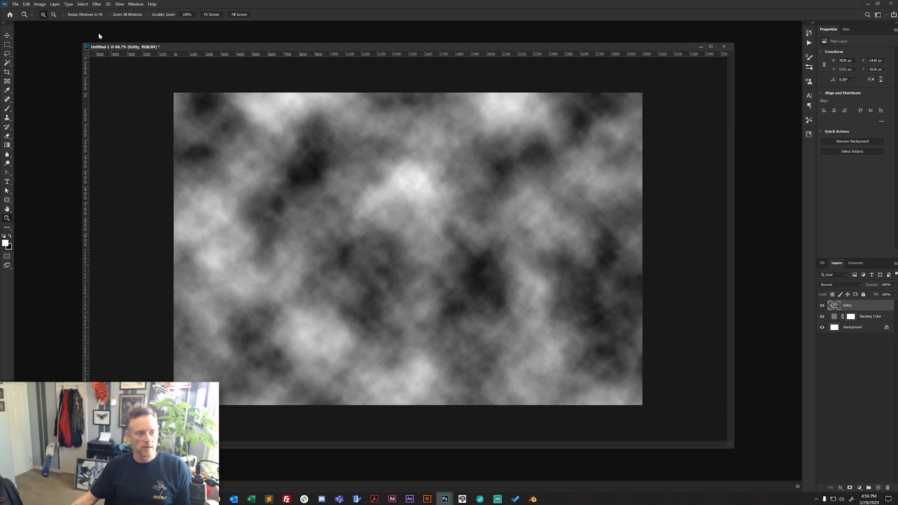
{"action": "left_click", "coordinate": [97, 5]}
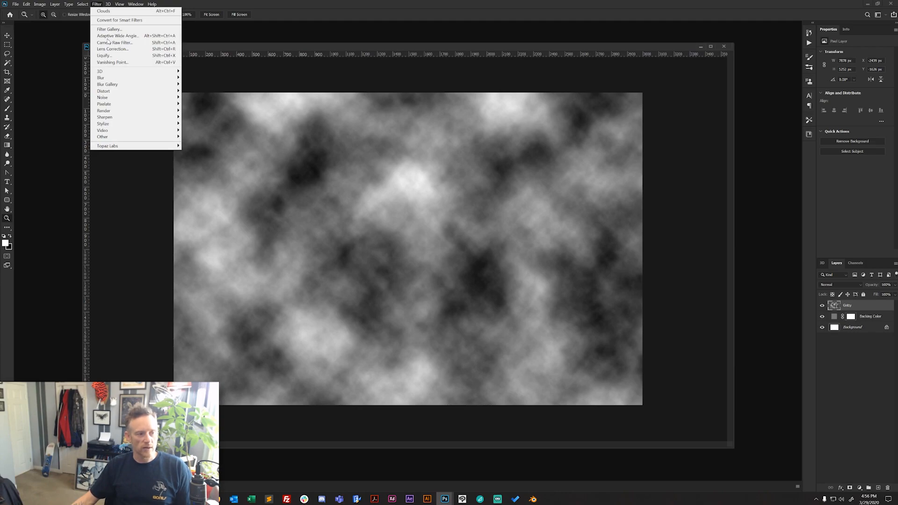
{"action": "mouse_move", "coordinate": [148, 91]}
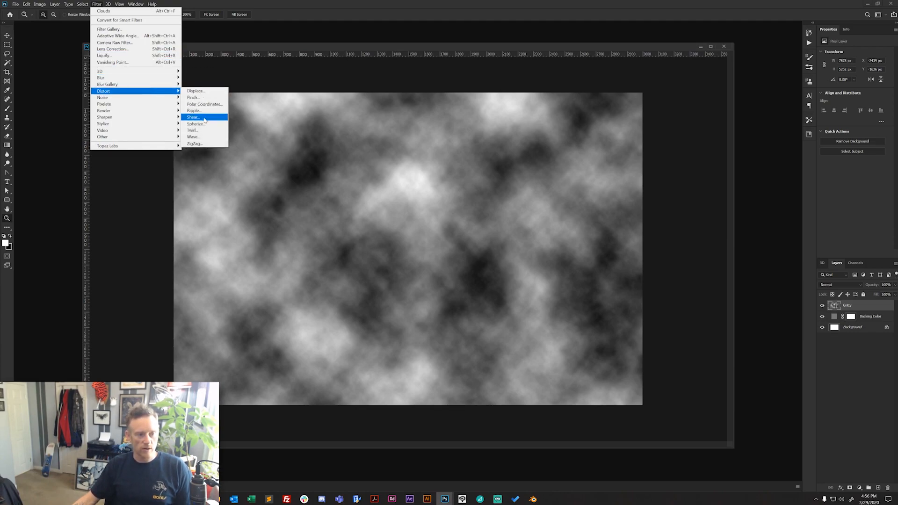
{"action": "left_click", "coordinate": [196, 143]}
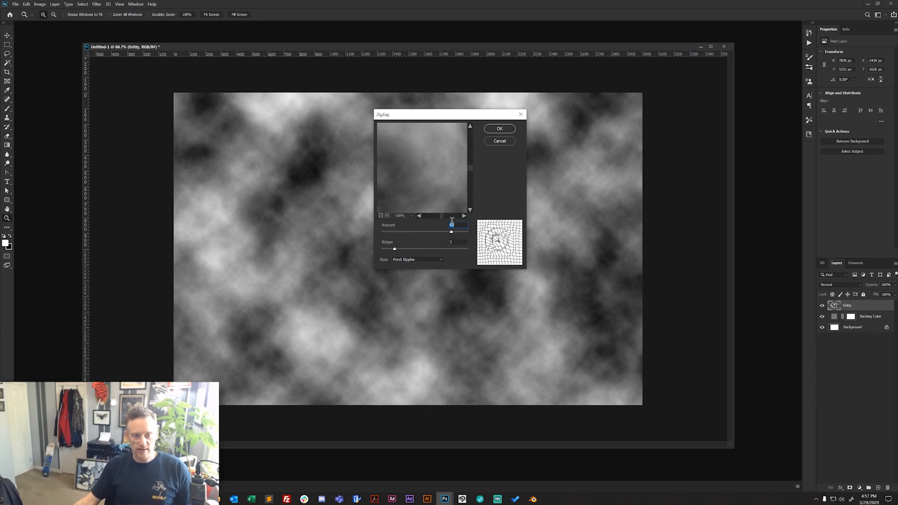
{"action": "left_click", "coordinate": [499, 130]}
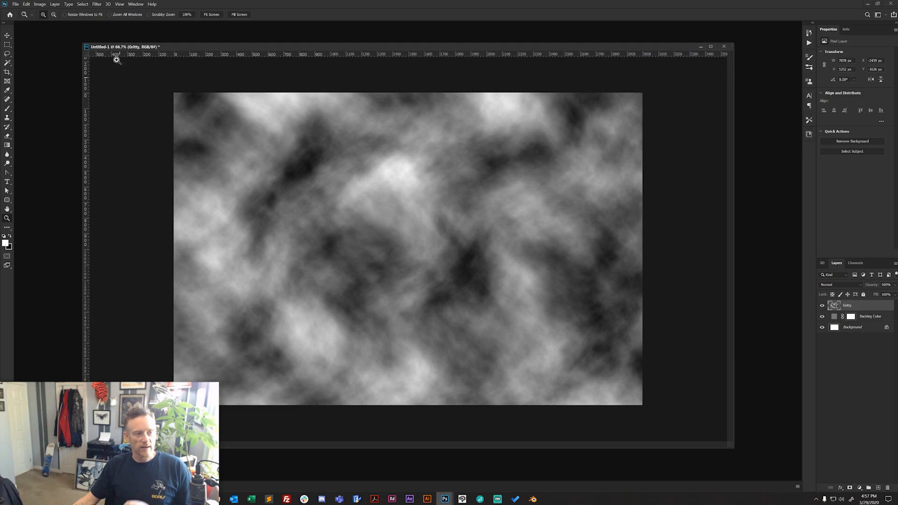
- Distort the Gritty layer's clouds with the Twirl filter at an angle of 45°
{"action": "left_click", "coordinate": [96, 6]}
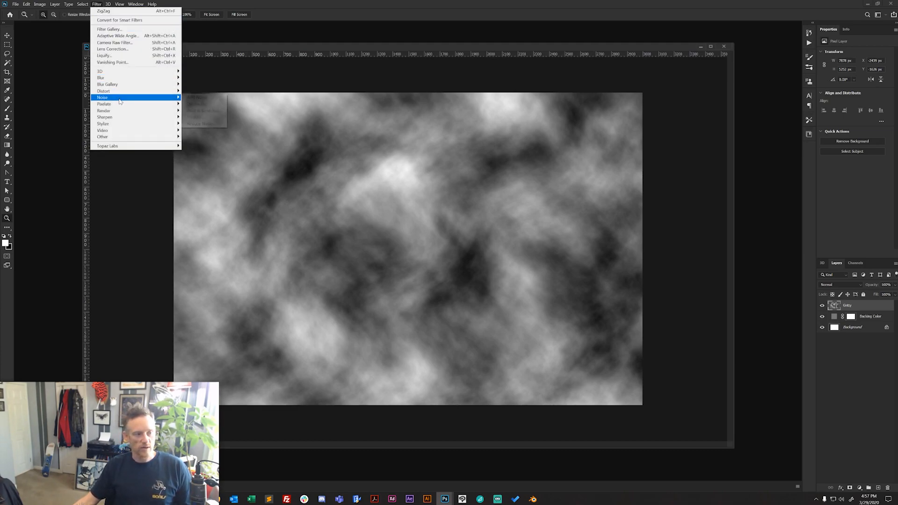
{"action": "mouse_move", "coordinate": [118, 93]}
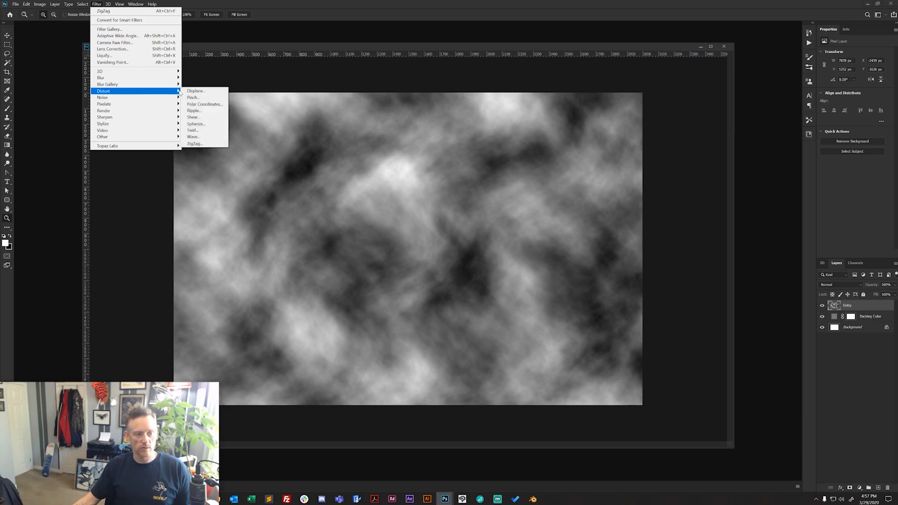
{"action": "left_click", "coordinate": [196, 130]}
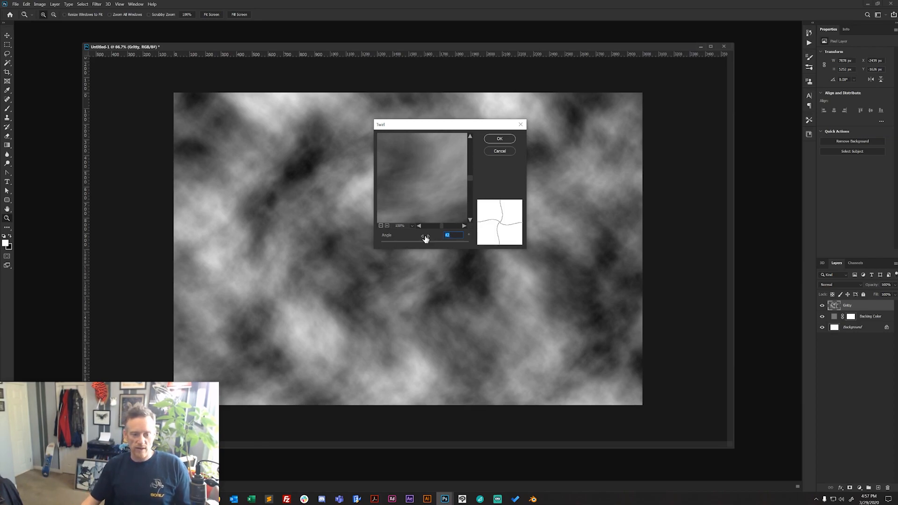
{"action": "type", "text": "45"}
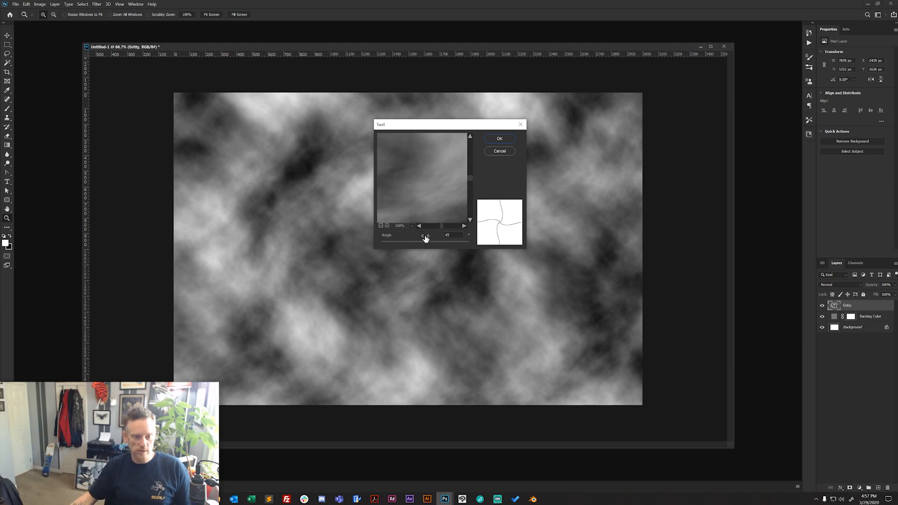
{"action": "left_click", "coordinate": [500, 138]}
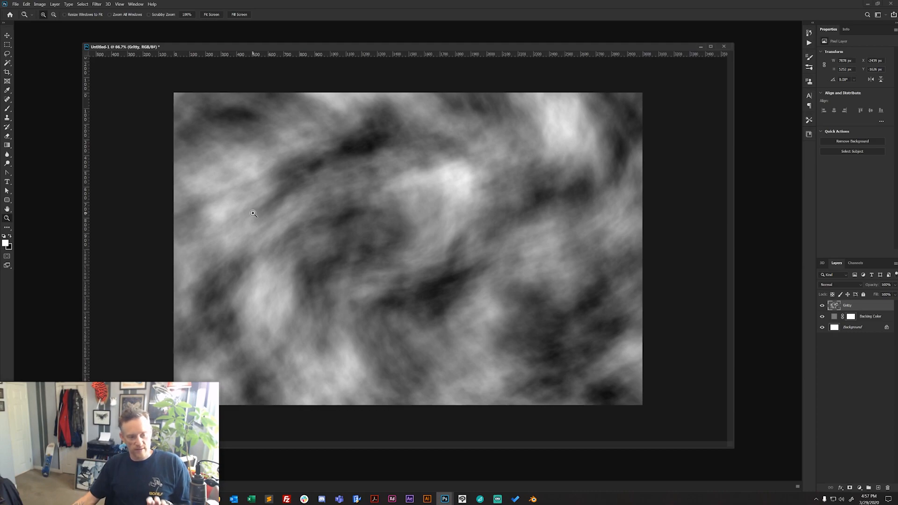
- Apply the Ripple distortion to the Gritty layer with an amount of 175% and Medium size
{"action": "left_click", "coordinate": [97, 5]}
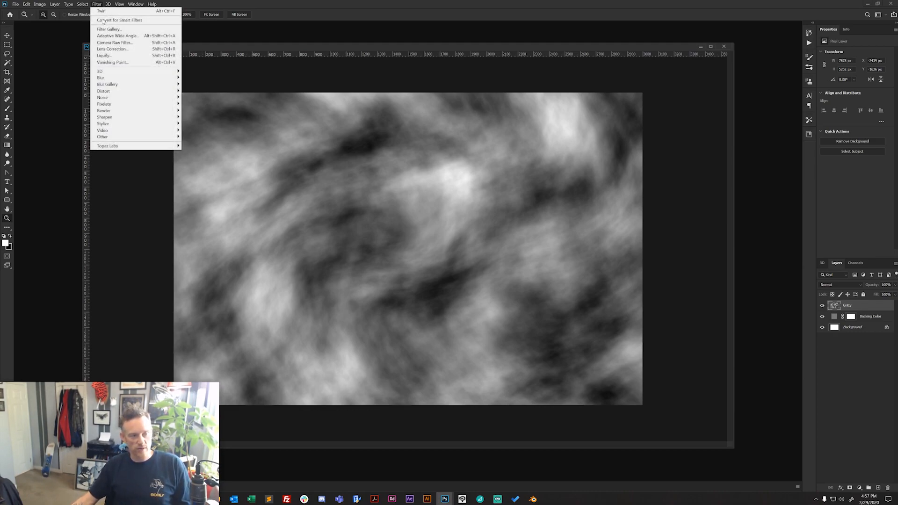
{"action": "mouse_move", "coordinate": [116, 95]}
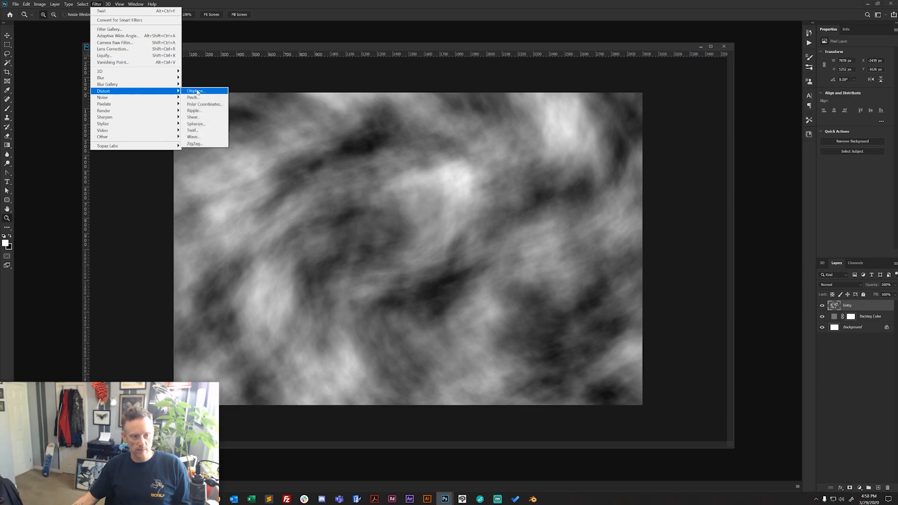
{"action": "left_click", "coordinate": [208, 111]}
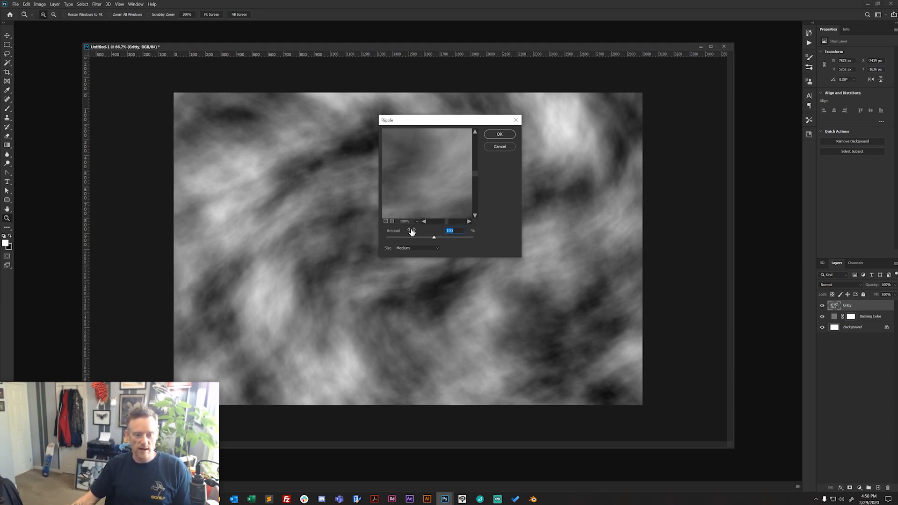
{"action": "left_click", "coordinate": [386, 222]}
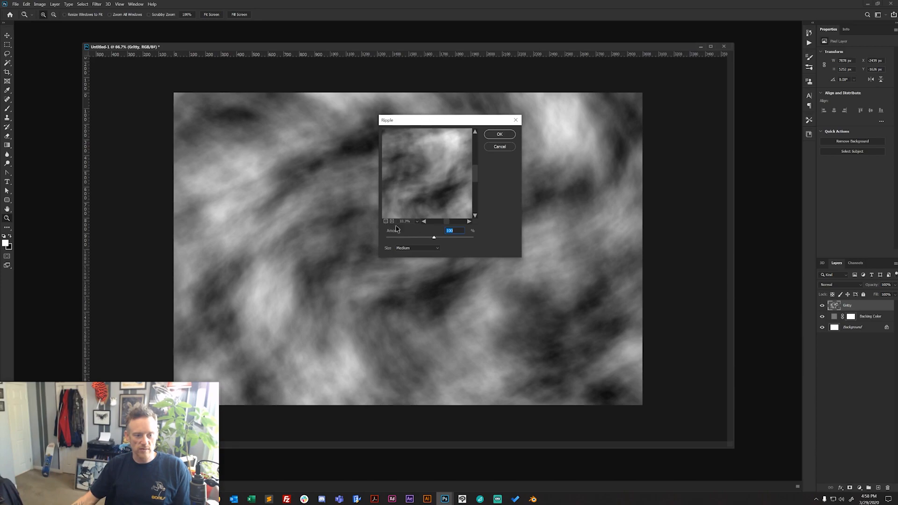
{"action": "left_click_drag", "start_coordinate": [434, 239], "coordinate": [437, 240]}
{"action": "type", "text": "175"}
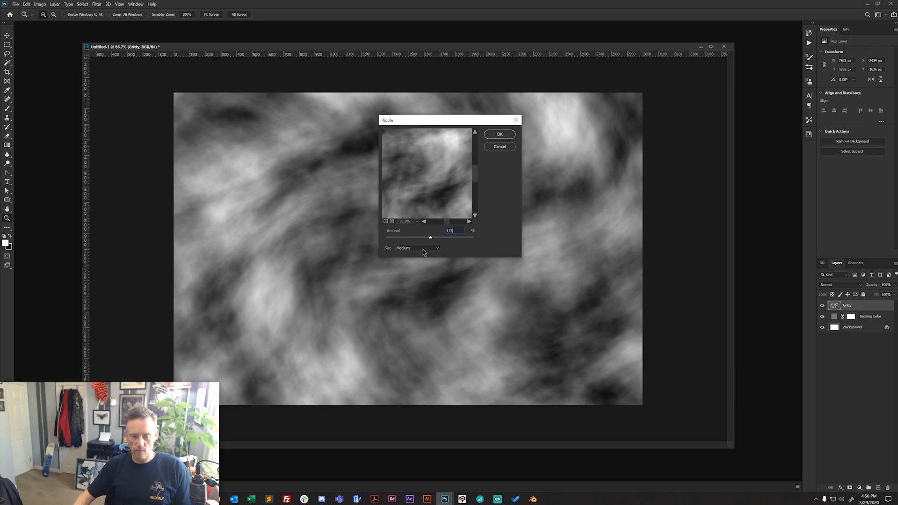
{"action": "key", "text": "Return"}
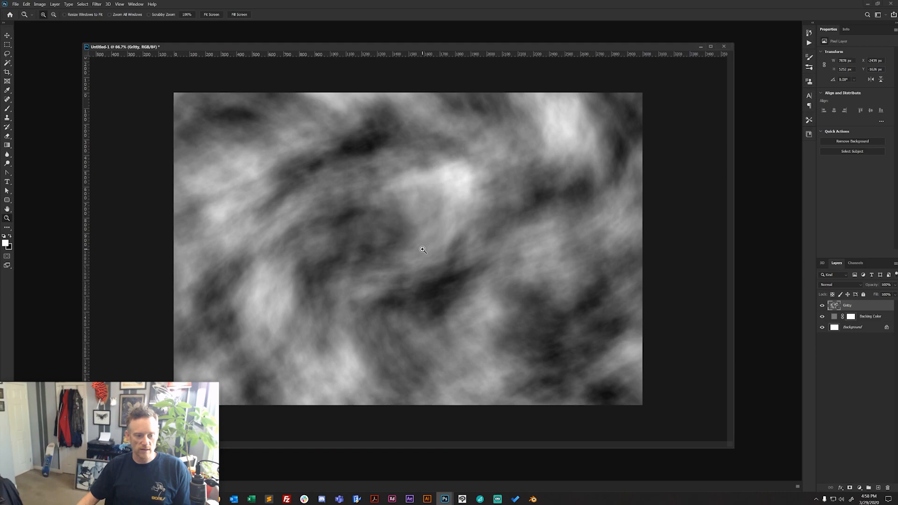
- Inspect the rippled cloud edges up close and apply a second Medium Ripple to the Gritty layer at 120%
{"action": "left_click", "coordinate": [458, 234]}
{"action": "left_click", "coordinate": [506, 220]}
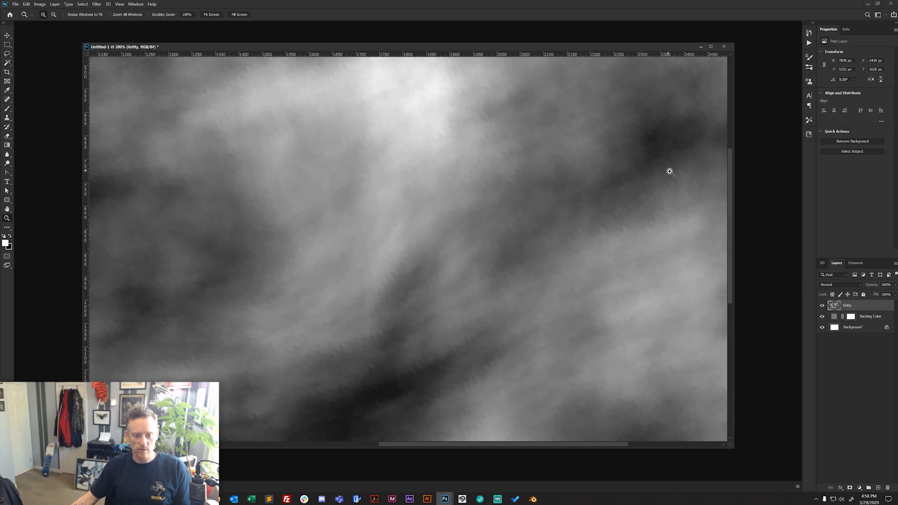
{"action": "left_click", "coordinate": [475, 249], "text": "alt"}
{"action": "left_click", "coordinate": [476, 249], "text": "alt"}
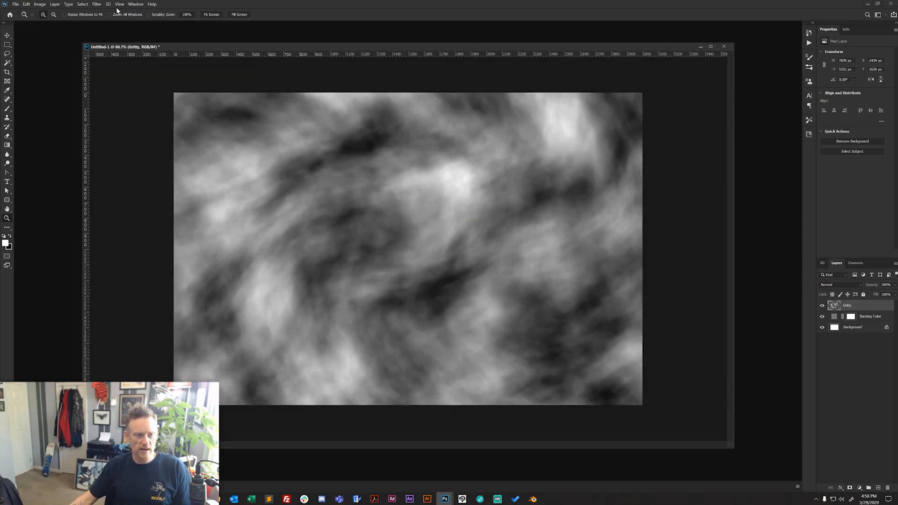
{"action": "left_click", "coordinate": [98, 4]}
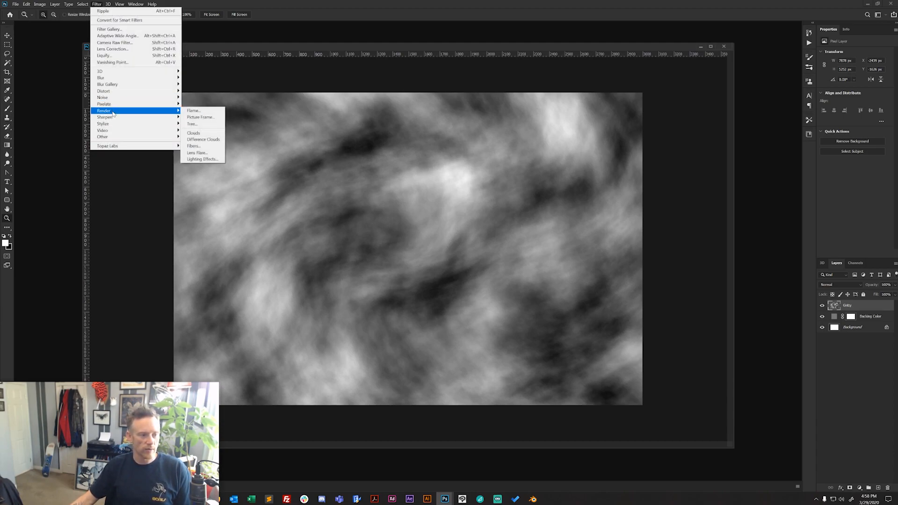
{"action": "mouse_move", "coordinate": [124, 92]}
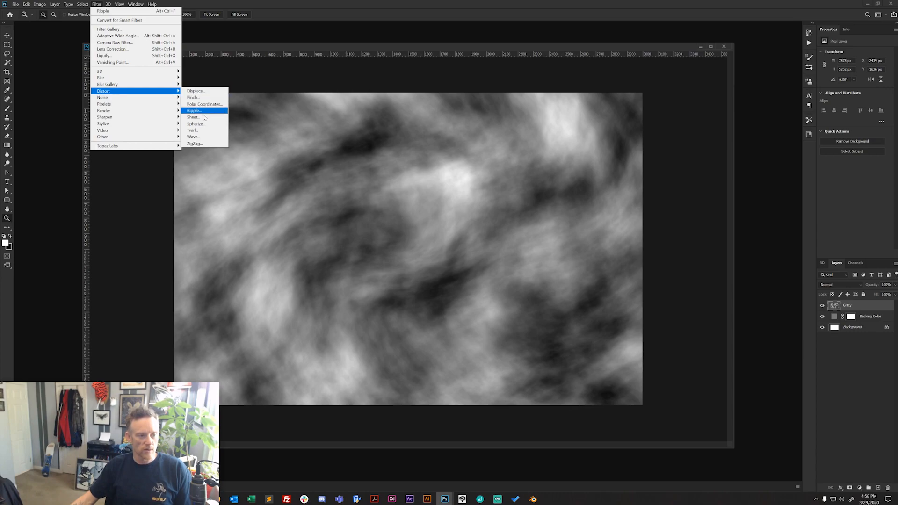
{"action": "left_click", "coordinate": [197, 111]}
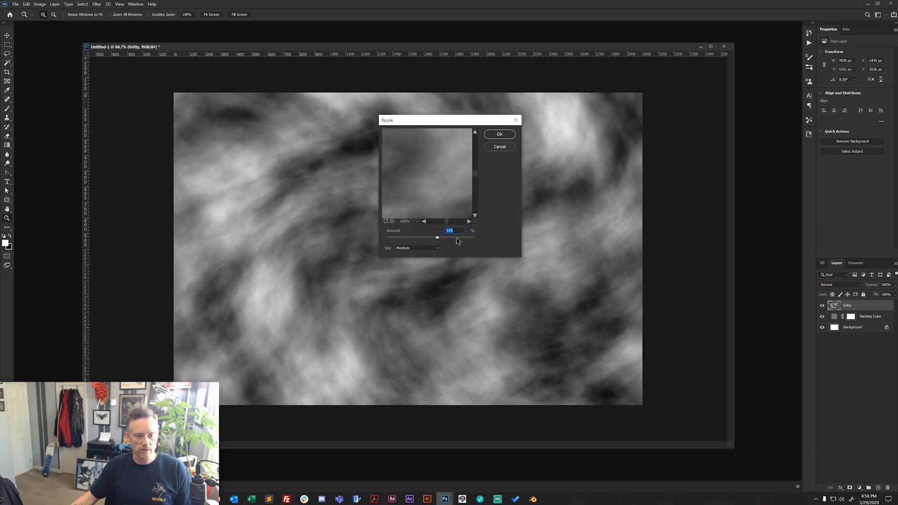
{"action": "type", "text": "1200"}
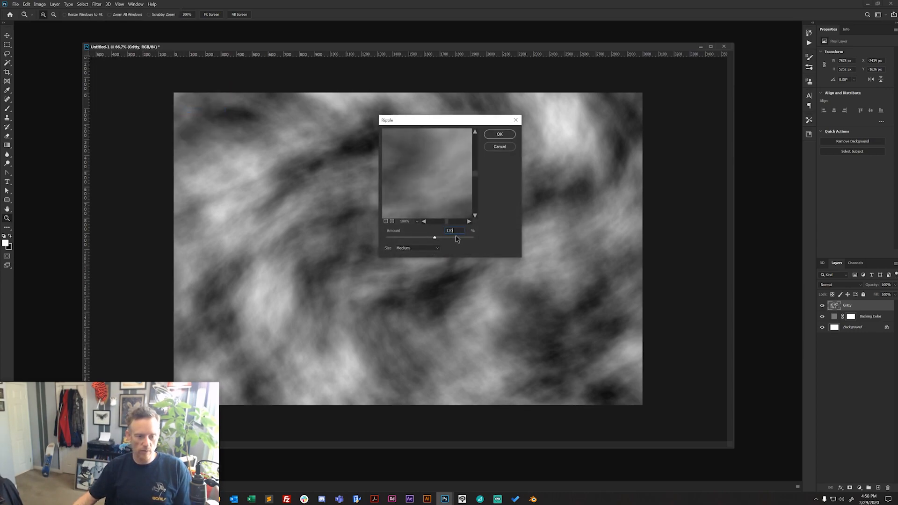
{"action": "left_click", "coordinate": [498, 135]}
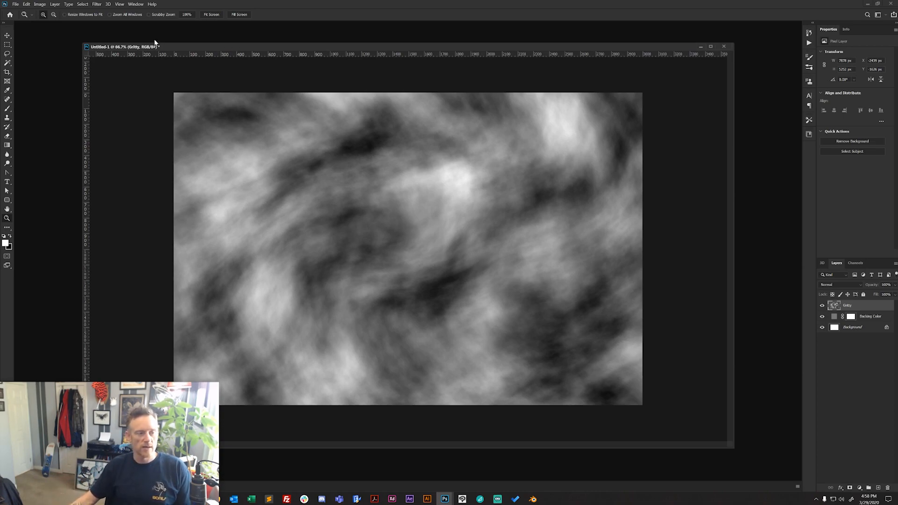
- Sharpen the Gritty layer with Unsharp Mask at 50% amount, 1.0 px radius and threshold 0
{"action": "left_click", "coordinate": [97, 4]}
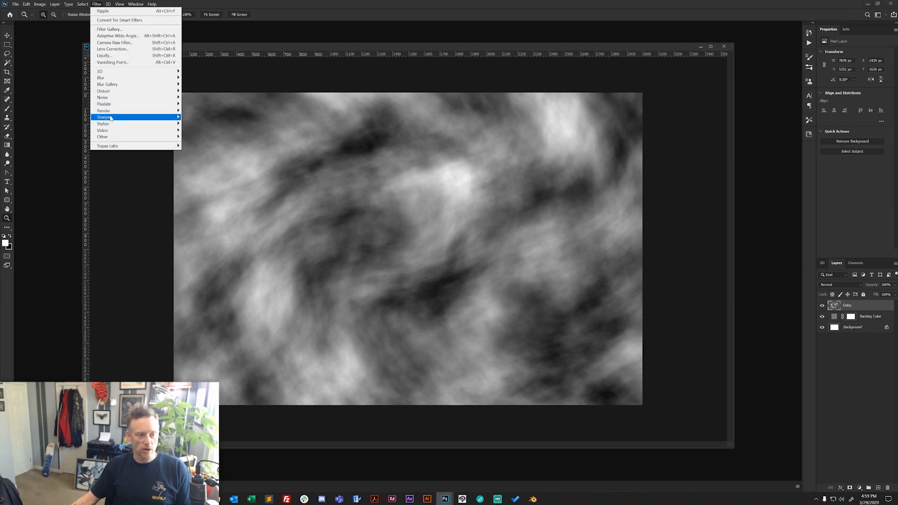
{"action": "mouse_move", "coordinate": [111, 117]}
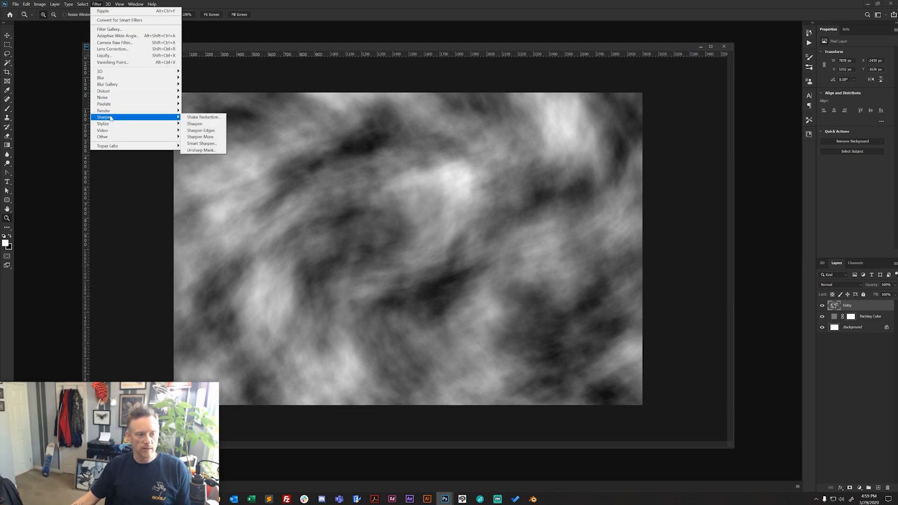
{"action": "left_click", "coordinate": [200, 150]}
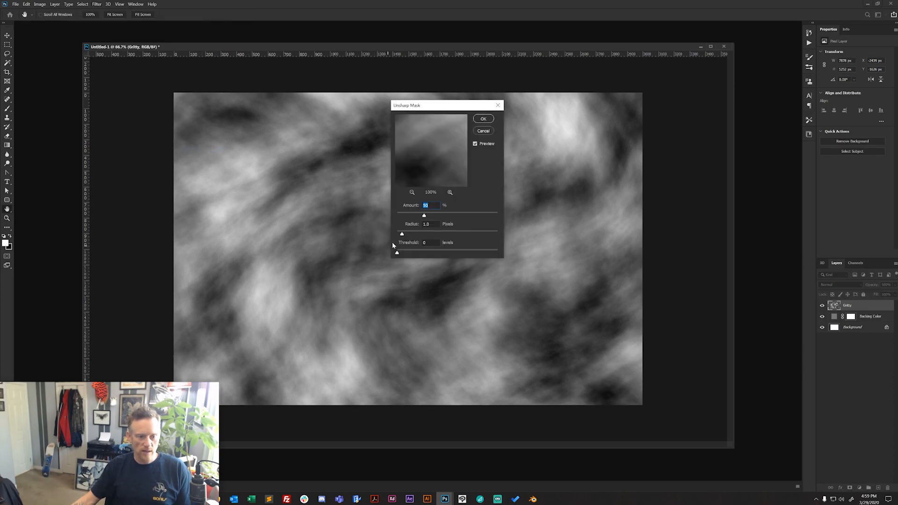
{"action": "left_click_drag", "start_coordinate": [423, 150], "coordinate": [439, 169]}
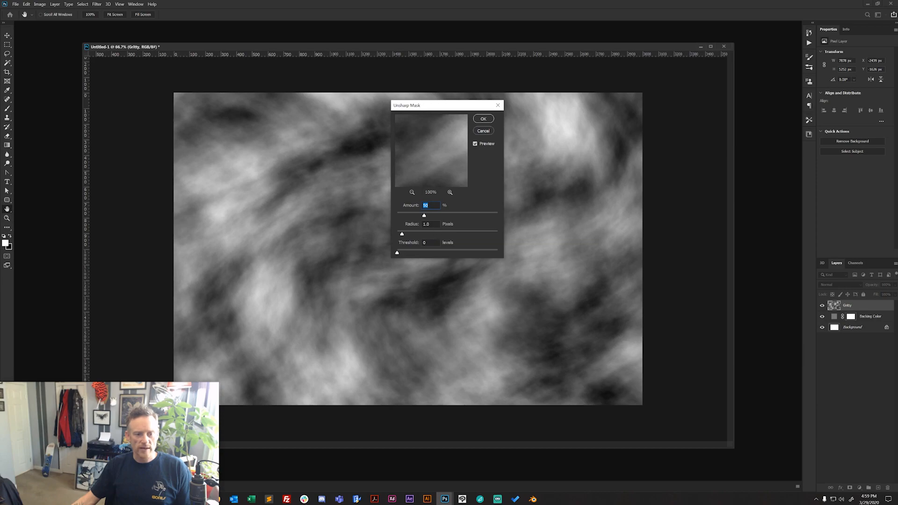
{"action": "left_click", "coordinate": [483, 121]}
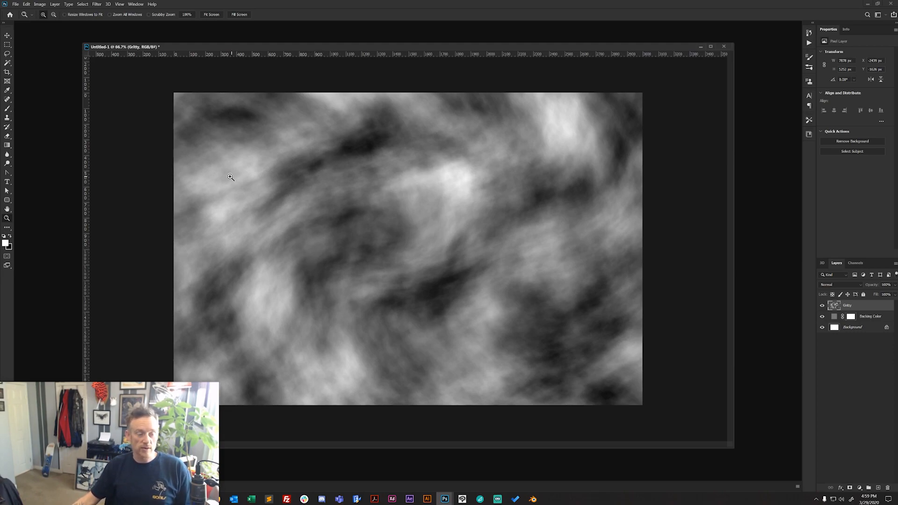
- Increase the Gritty layer's contrast with a Levels adjustment, setting the input black point to 36 and the white point to 200
{"action": "left_click", "coordinate": [54, 5]}
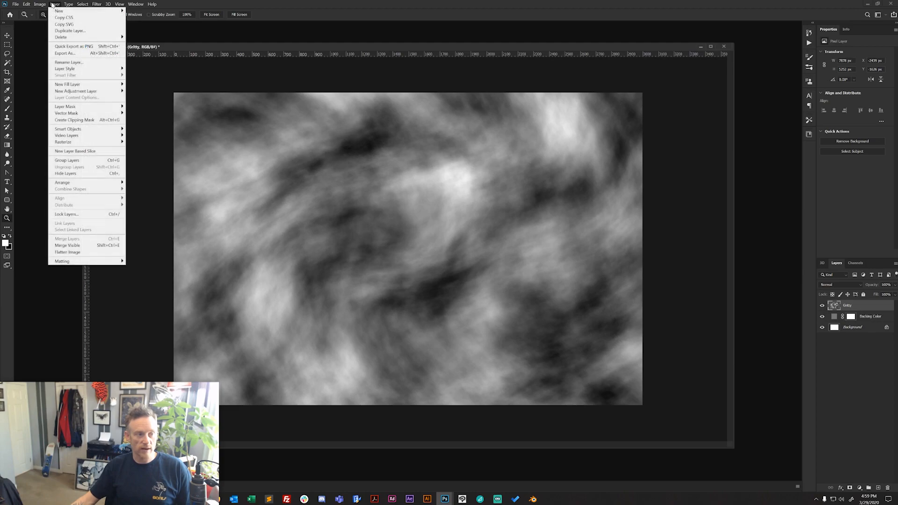
{"action": "mouse_move", "coordinate": [38, 5]}
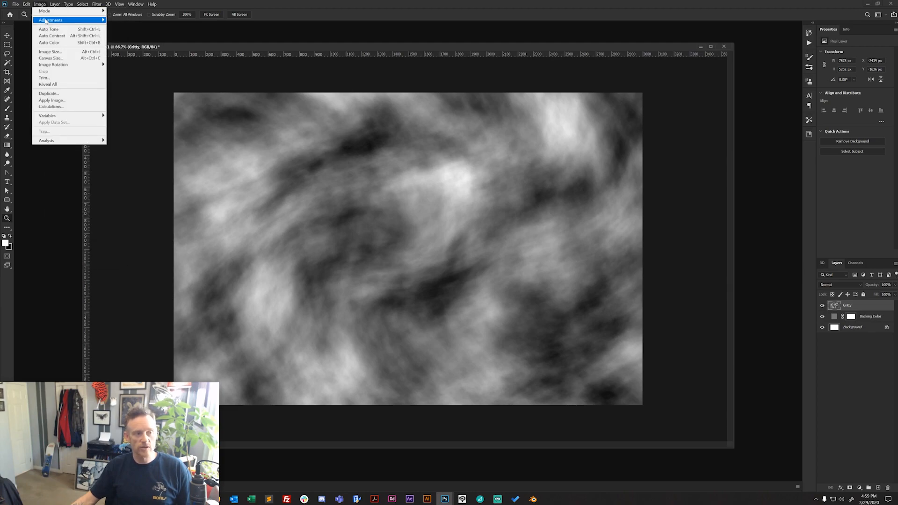
{"action": "mouse_move", "coordinate": [70, 20]}
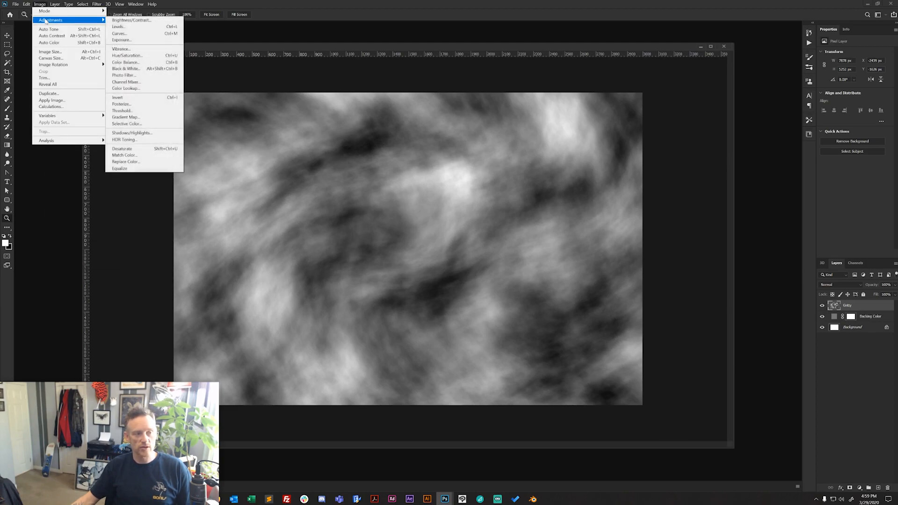
{"action": "left_click", "coordinate": [143, 28]}
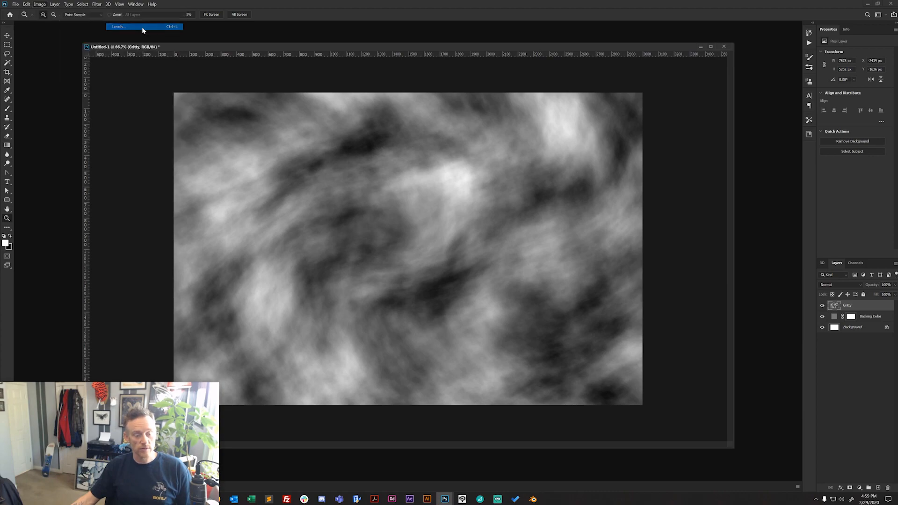
{"action": "left_click_drag", "start_coordinate": [452, 117], "coordinate": [433, 81]}
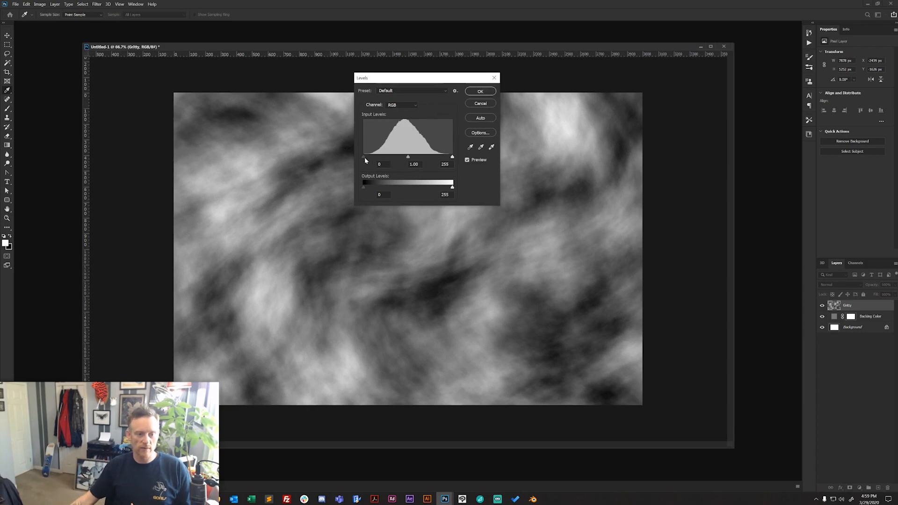
{"action": "left_click_drag", "start_coordinate": [364, 157], "coordinate": [373, 156]}
{"action": "left_click_drag", "start_coordinate": [452, 157], "coordinate": [433, 158]}
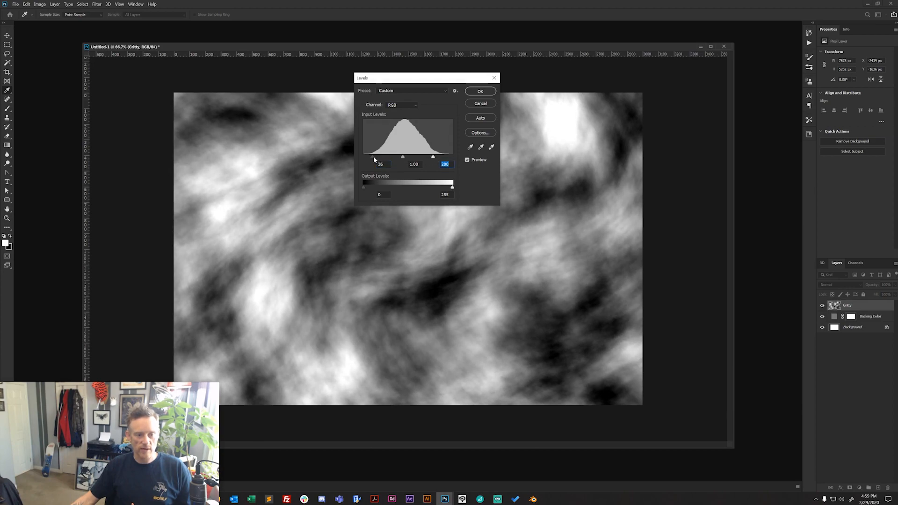
{"action": "left_click_drag", "start_coordinate": [374, 157], "coordinate": [376, 156]}
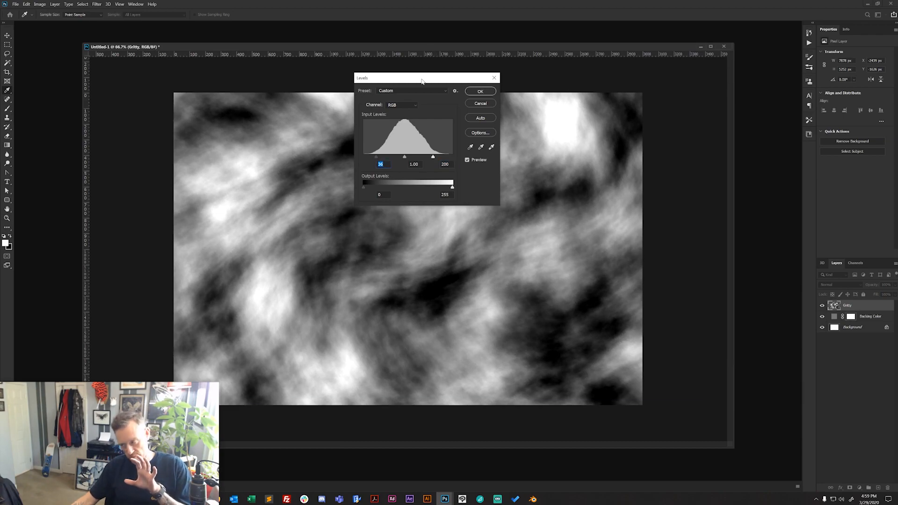
{"action": "left_click", "coordinate": [473, 93]}
{"action": "key", "text": "z"}
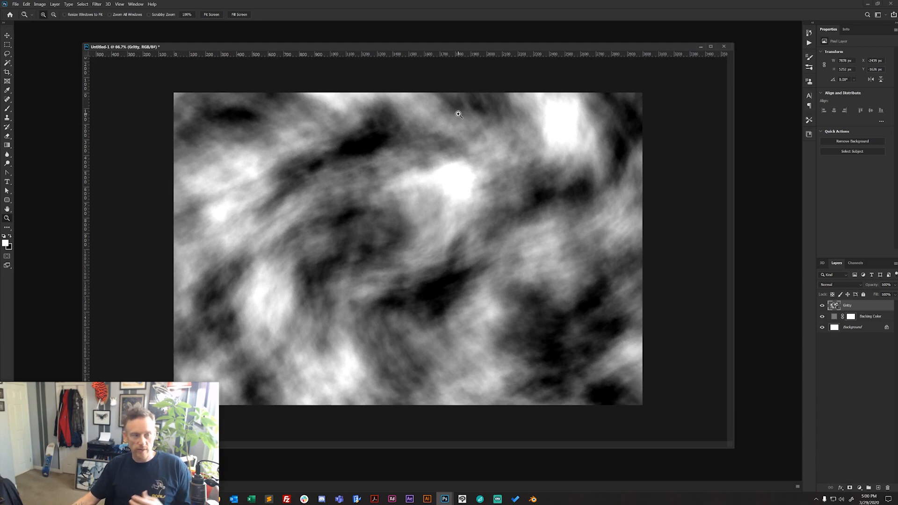
- Posterize the Gritty layer to 5 levels so the clouds break into flat grey bands
{"action": "left_click", "coordinate": [41, 6]}
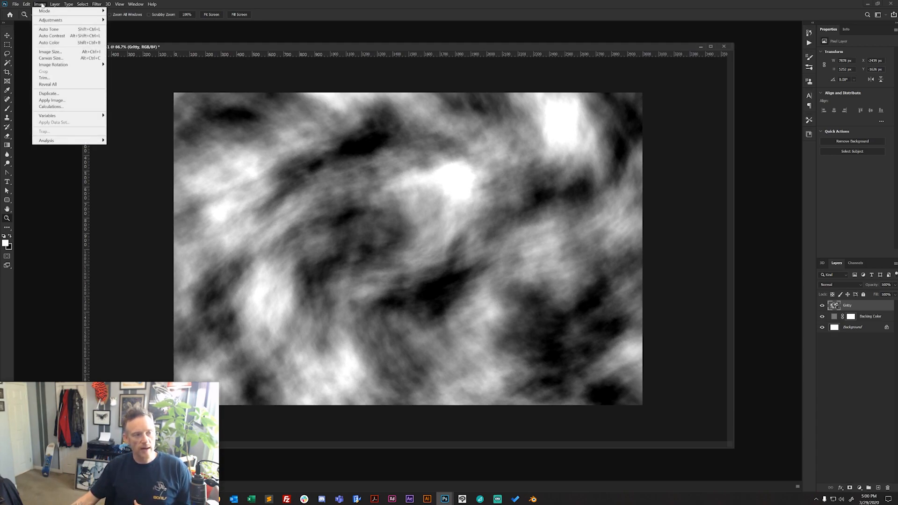
{"action": "mouse_move", "coordinate": [48, 20]}
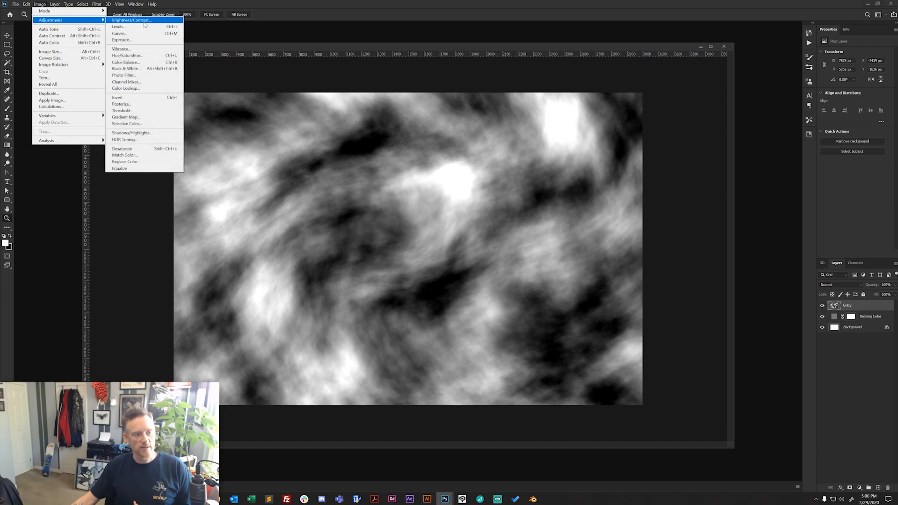
{"action": "left_click", "coordinate": [124, 105]}
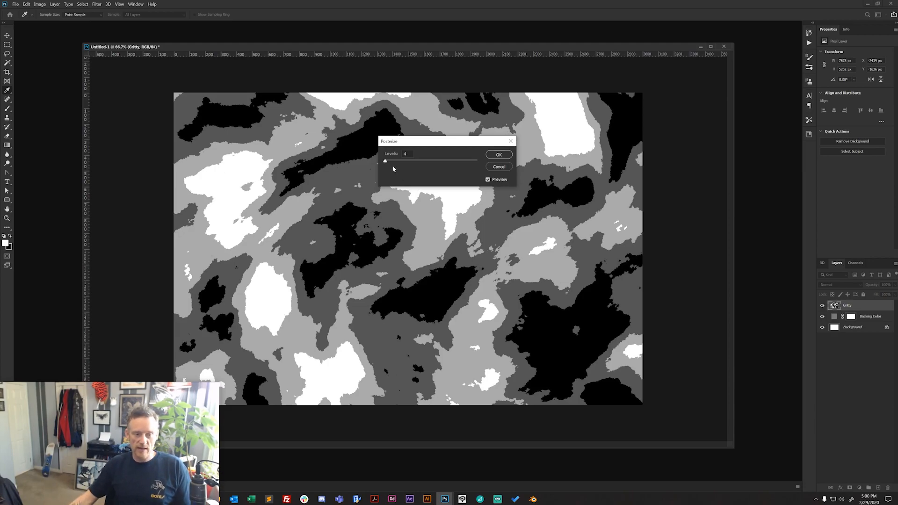
{"action": "left_click_drag", "start_coordinate": [386, 164], "coordinate": [390, 163]}
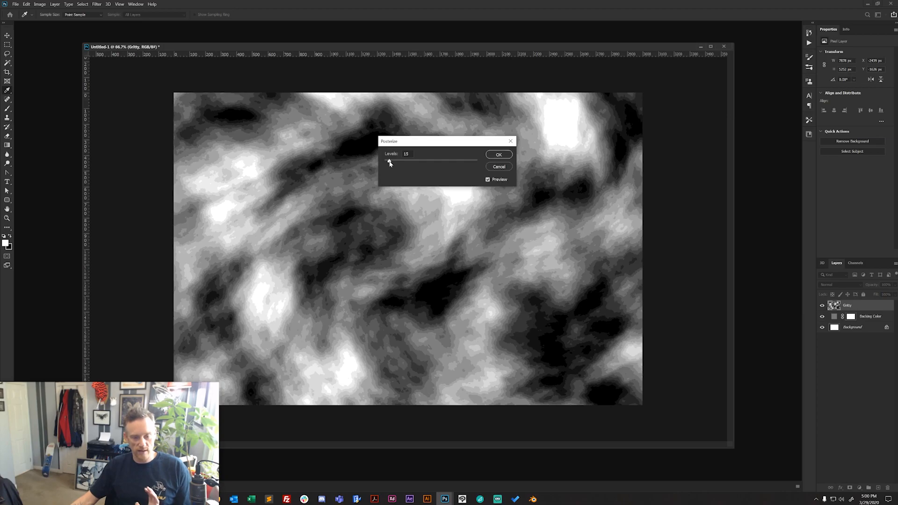
{"action": "left_click_drag", "start_coordinate": [390, 163], "coordinate": [386, 163]}
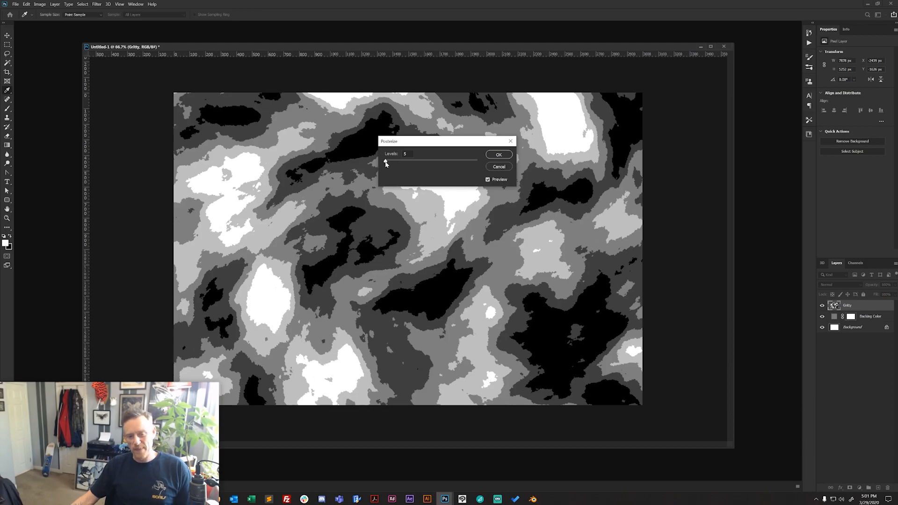
{"action": "left_click_drag", "start_coordinate": [385, 164], "coordinate": [386, 164]}
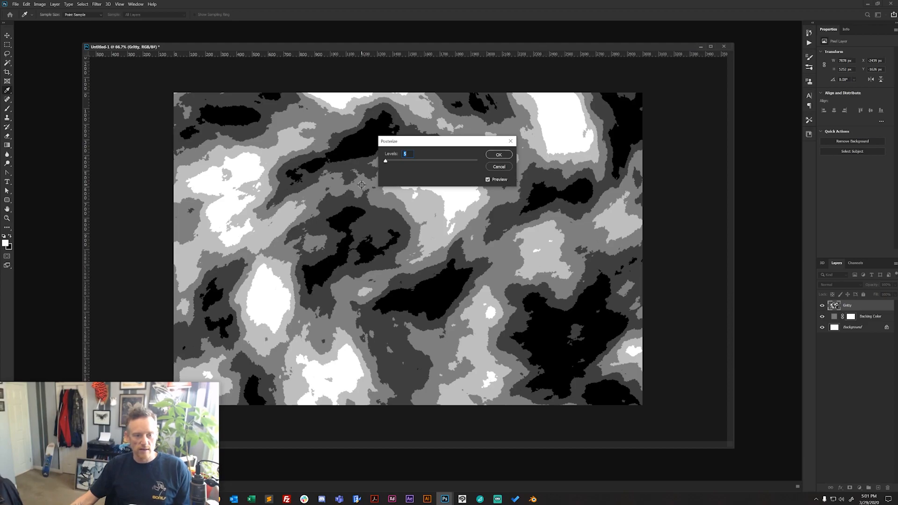
{"action": "left_click", "coordinate": [499, 155]}
{"action": "key", "text": "z"}
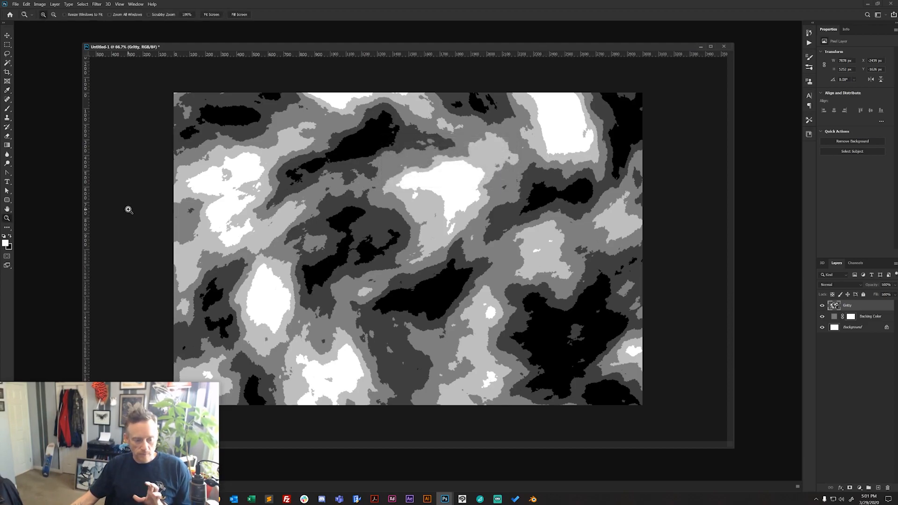
- Apply the Find Edges filter to the posterized Gritty layer to turn the bands into contour lines
{"action": "left_click", "coordinate": [92, 7]}
{"action": "mouse_move", "coordinate": [112, 125]}
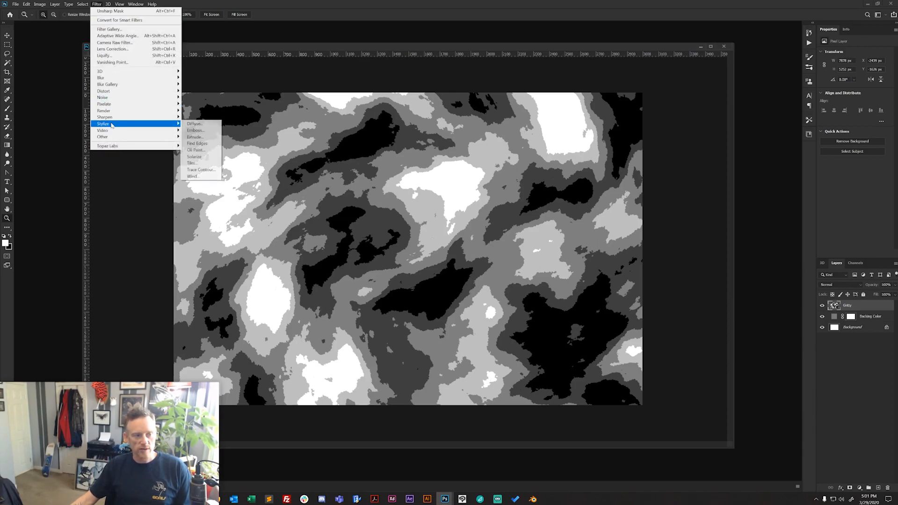
{"action": "left_click", "coordinate": [197, 145]}
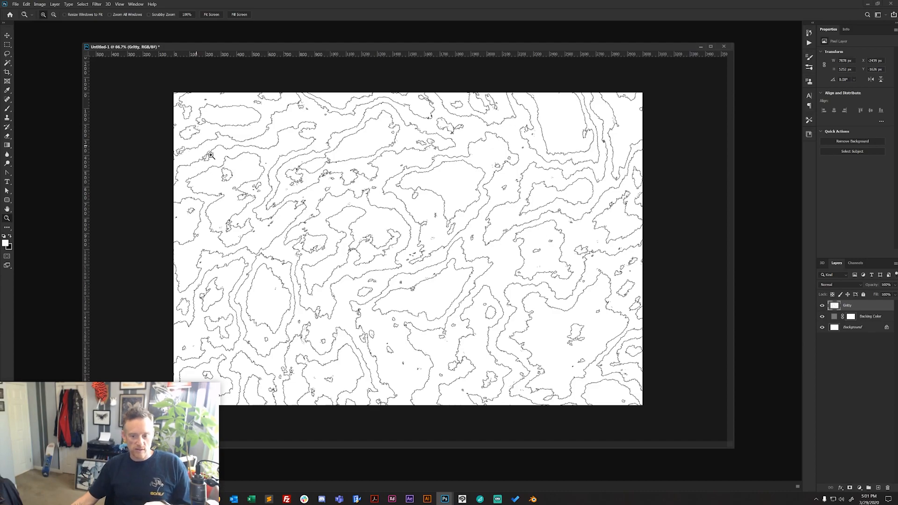
- In the Gritty layer's blending options, lower the This Layer white limit of Blend If to 252 to hide the white areas
{"action": "double_click", "coordinate": [878, 307]}
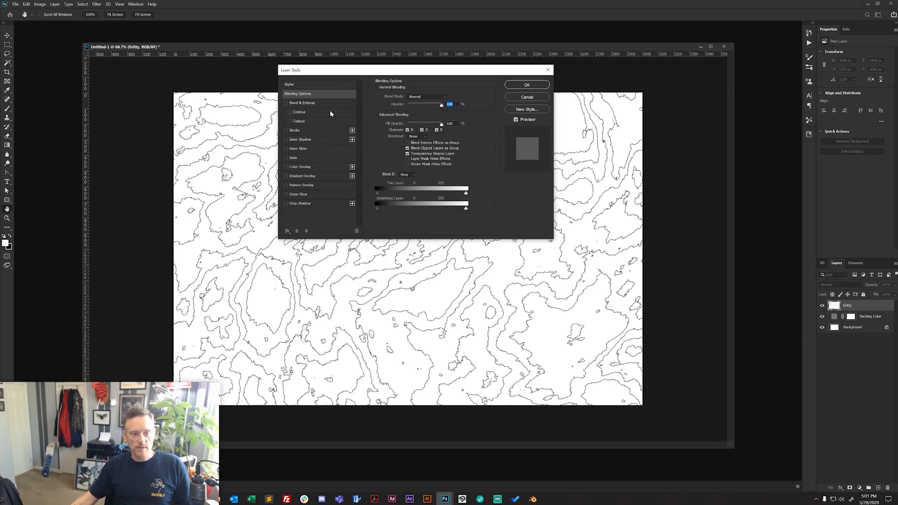
{"action": "left_click_drag", "start_coordinate": [322, 75], "coordinate": [340, 92]}
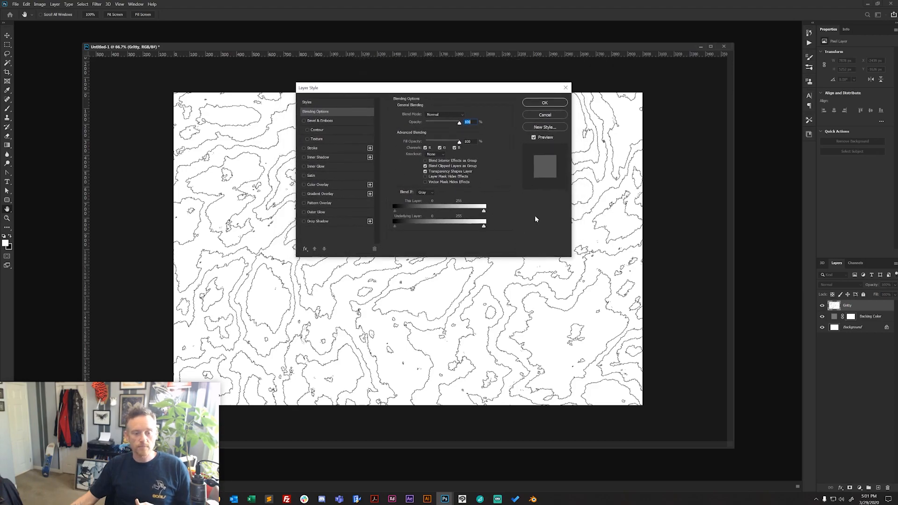
{"action": "left_click", "coordinate": [330, 111]}
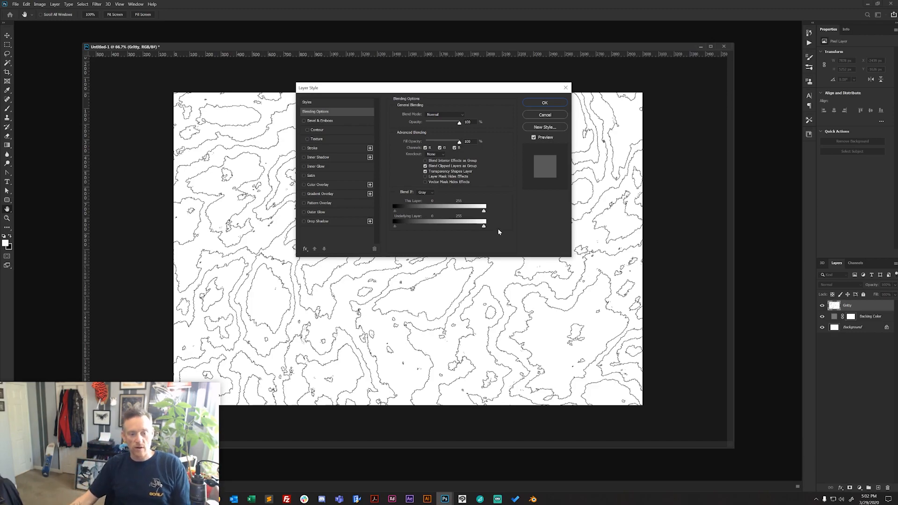
{"action": "left_click_drag", "start_coordinate": [484, 212], "coordinate": [483, 214]}
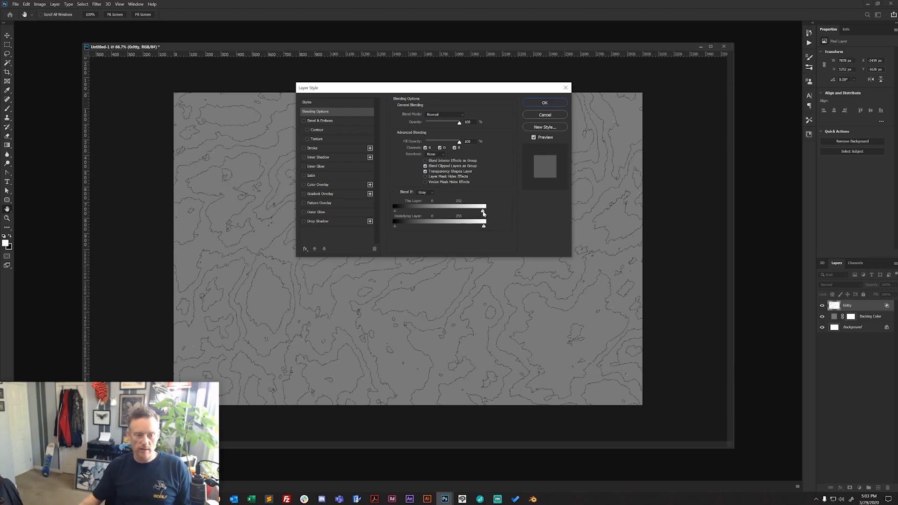
{"action": "left_click", "coordinate": [550, 113]}
{"action": "key", "text": "z"}
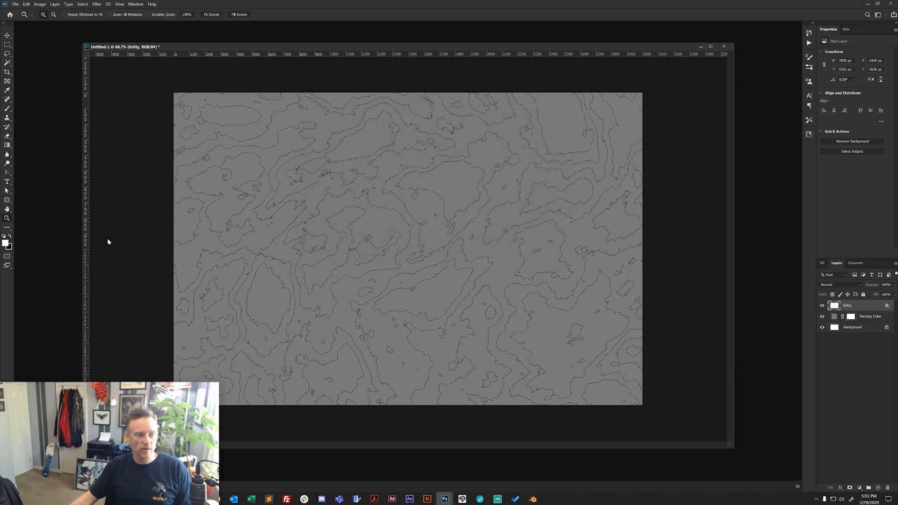
- Split the Gritty layer's This Layer white Blend If limit, moving the lower half into the dark tones and the upper half to 148
{"action": "left_click", "coordinate": [403, 220]}
{"action": "left_click", "coordinate": [447, 224]}
{"action": "left_click", "coordinate": [446, 222]}
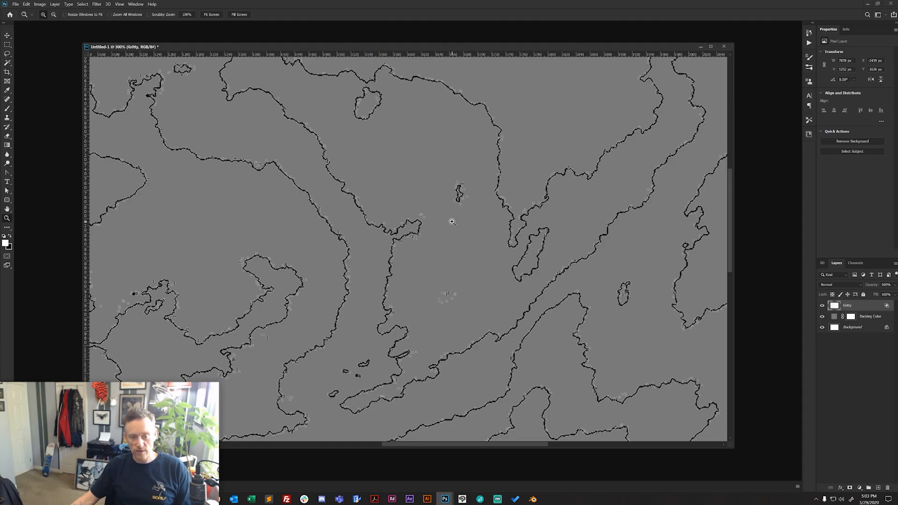
{"action": "double_click", "coordinate": [861, 309]}
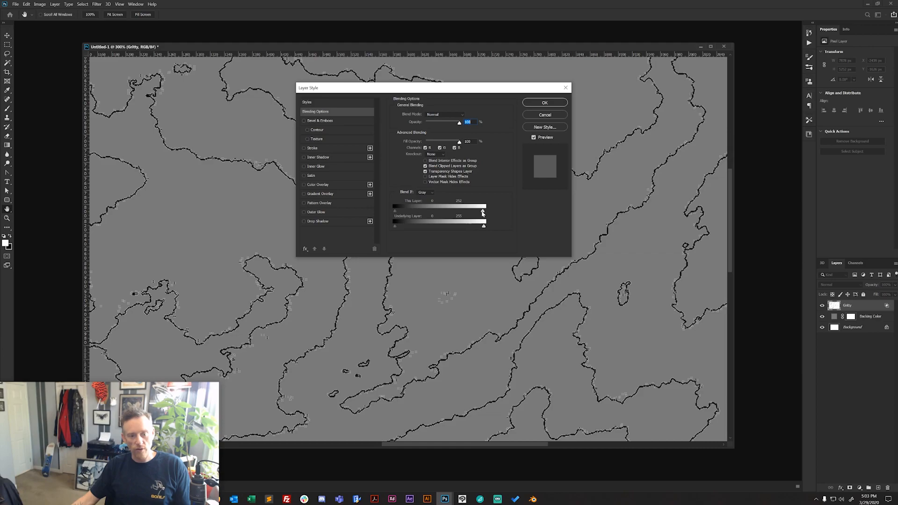
{"action": "key", "text": "alt"}
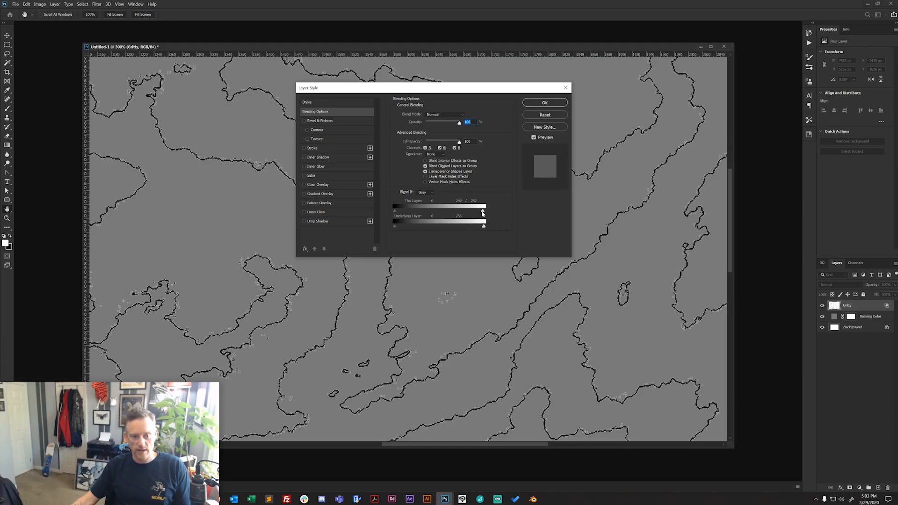
{"action": "left_click_drag", "start_coordinate": [482, 213], "coordinate": [425, 215]}
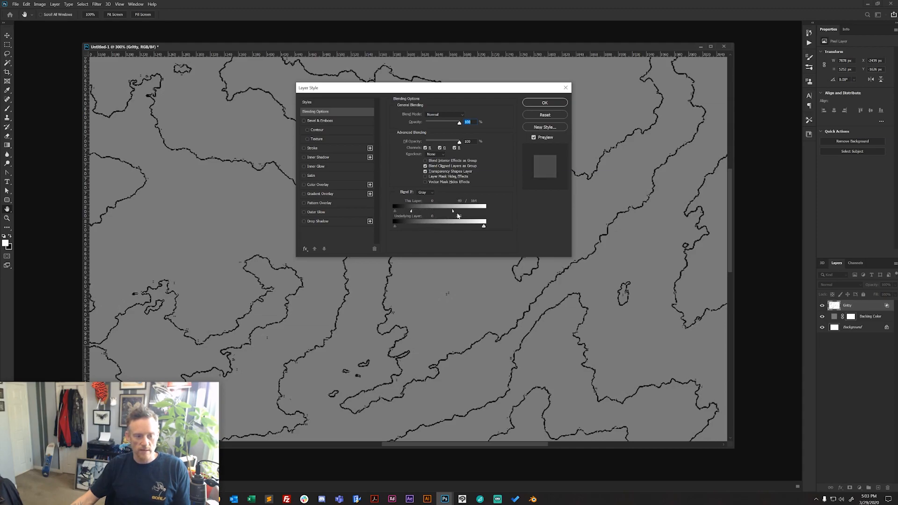
{"action": "mouse_move", "coordinate": [453, 212]}
{"action": "left_mouse_down"}
{"action": "mouse_move", "coordinate": [407, 213]}
{"action": "mouse_move", "coordinate": [447, 213]}
{"action": "left_mouse_up"}
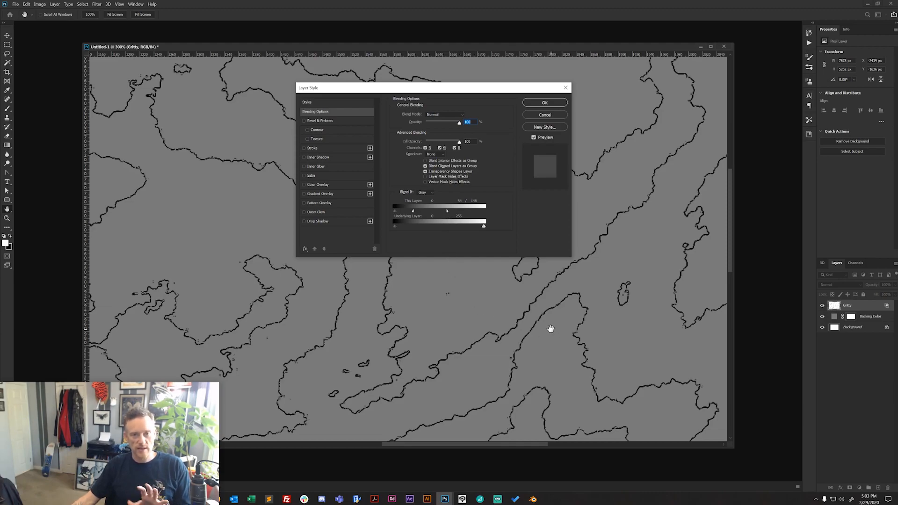
{"action": "left_click", "coordinate": [545, 103]}
{"action": "key", "text": "z"}
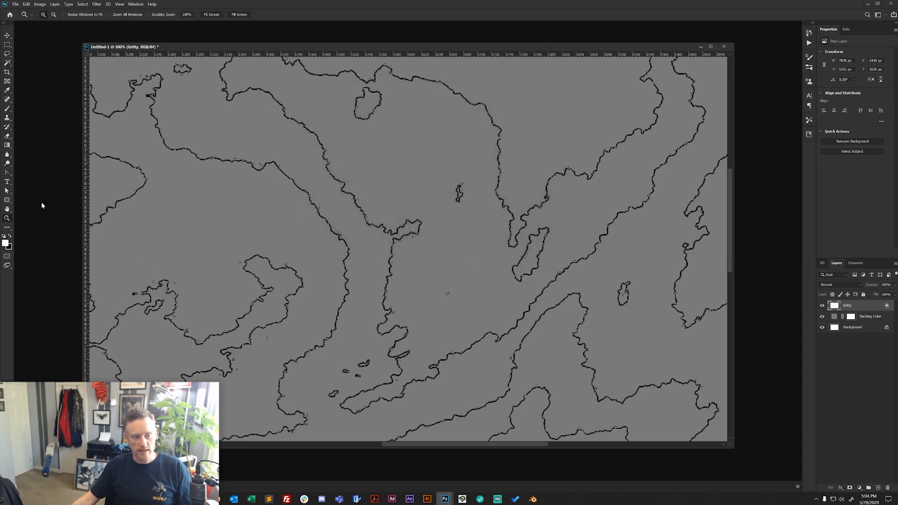
- Sample the grey backing between the contour lines as the foreground color #797979 and accept it in the color picker
{"action": "left_click", "coordinate": [7, 90]}
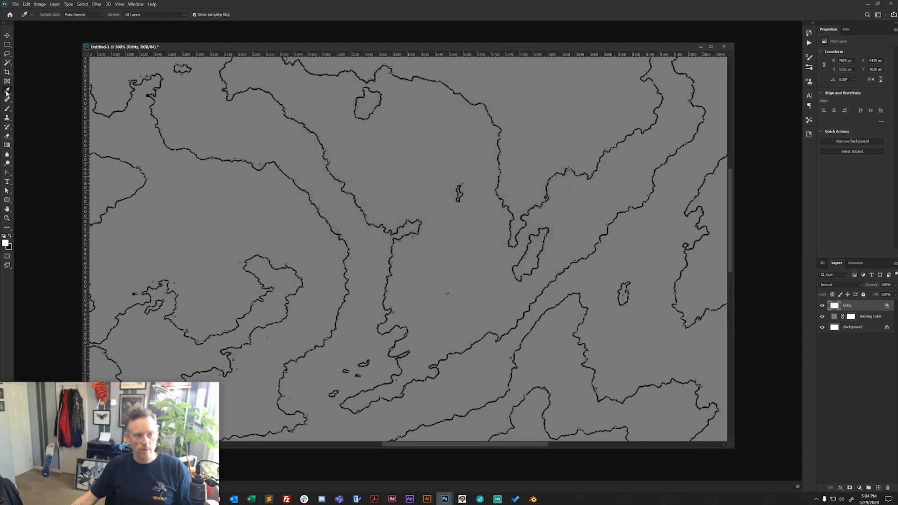
{"action": "left_click", "coordinate": [219, 224]}
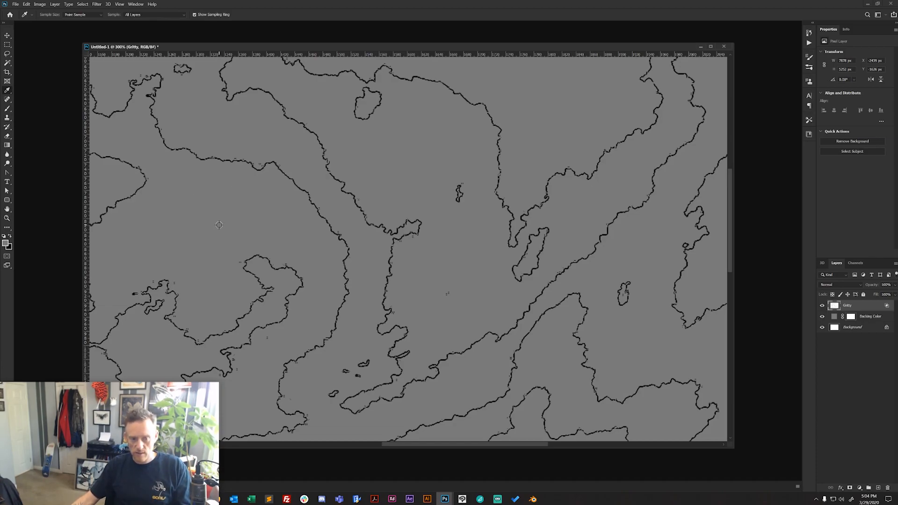
{"action": "left_click", "coordinate": [6, 243]}
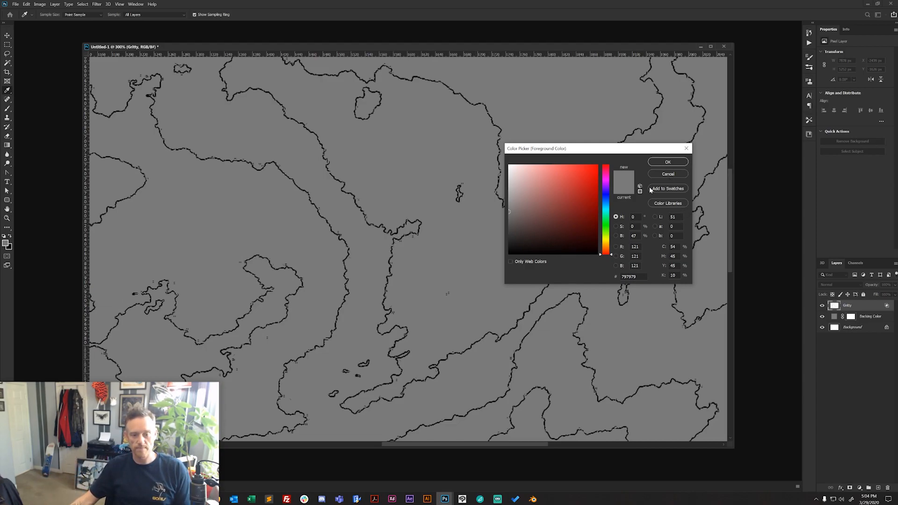
{"action": "left_click", "coordinate": [667, 162]}
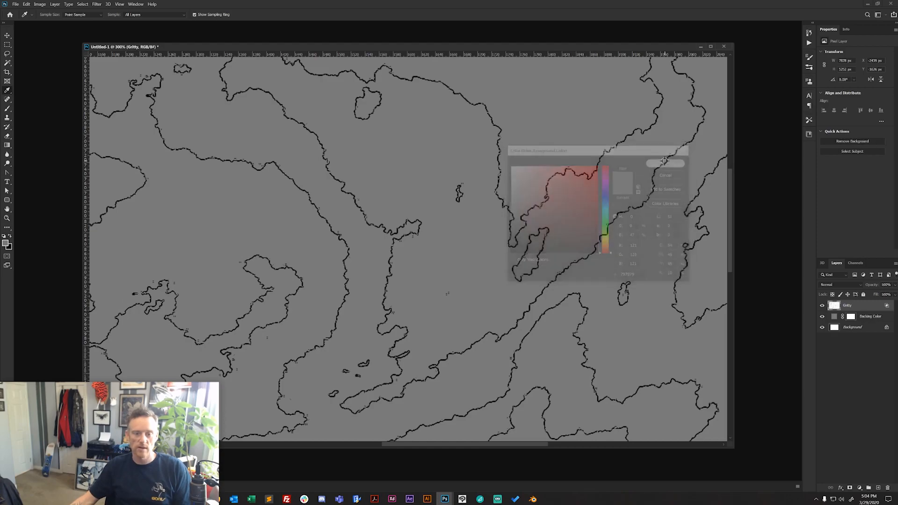
- Create a new empty layer with default settings above the Gritty layer
{"action": "left_click", "coordinate": [7, 218]}
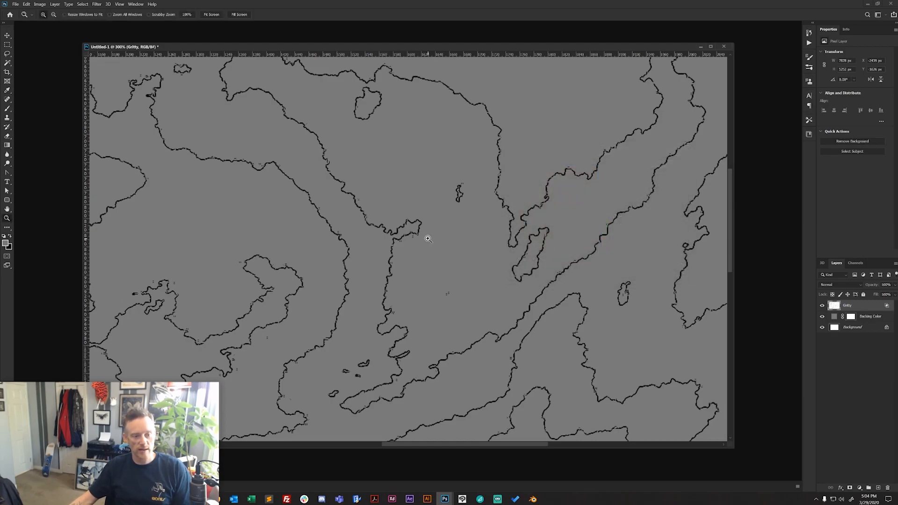
{"action": "left_click", "coordinate": [427, 251], "text": "alt"}
{"action": "left_click", "coordinate": [441, 270], "text": "alt"}
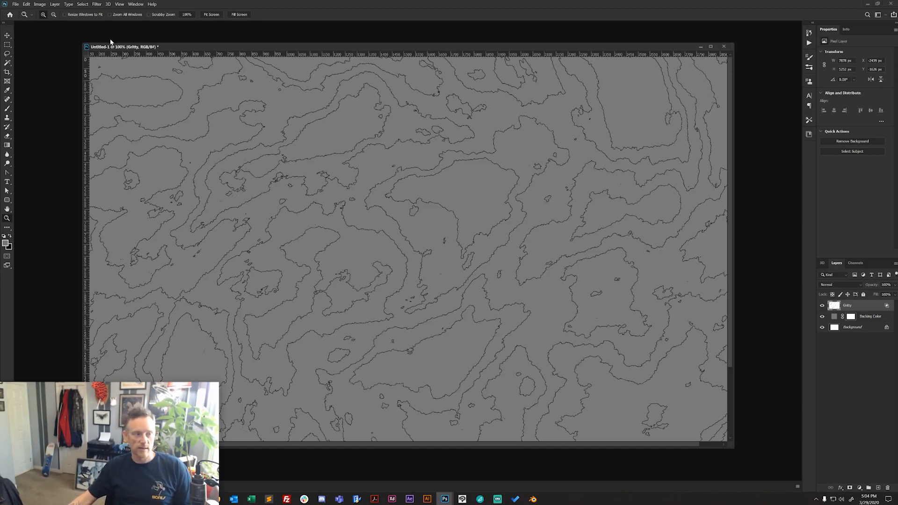
{"action": "left_click", "coordinate": [55, 5]}
{"action": "mouse_move", "coordinate": [66, 11]}
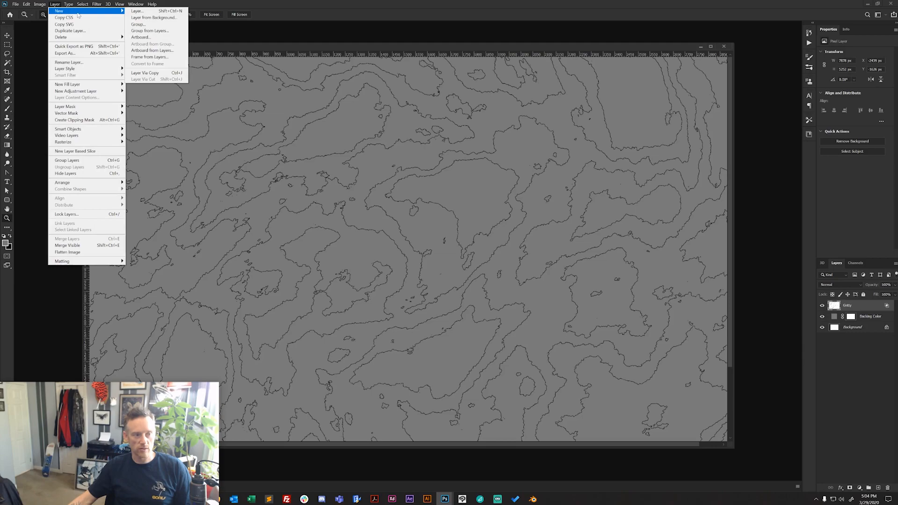
{"action": "left_click", "coordinate": [140, 11]}
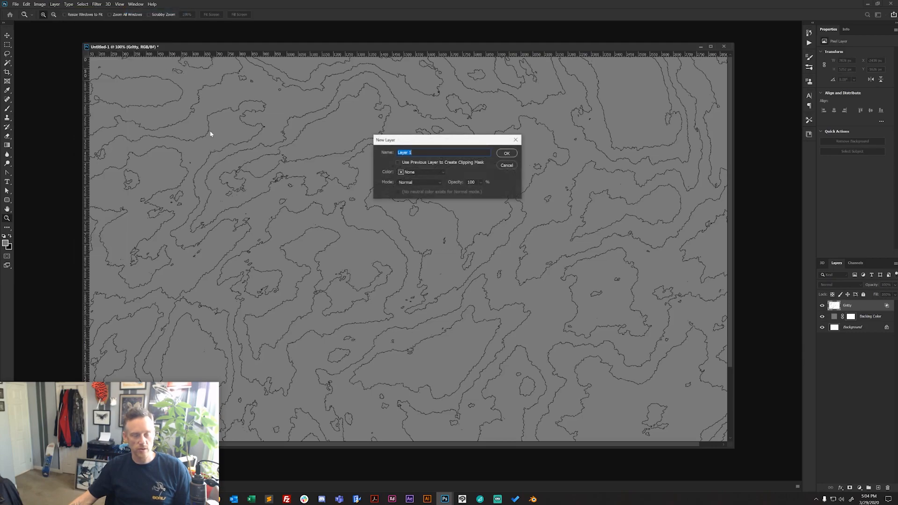
{"action": "left_click", "coordinate": [510, 153]}
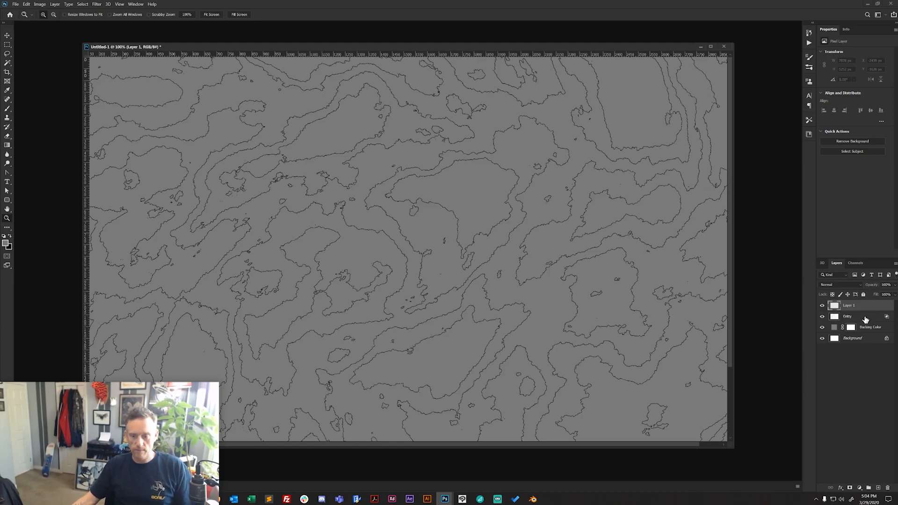
- Merge the new empty layer with the Gritty layer to bake its Blend If transparency into pixels
{"action": "left_click", "coordinate": [864, 318], "text": "shift"}
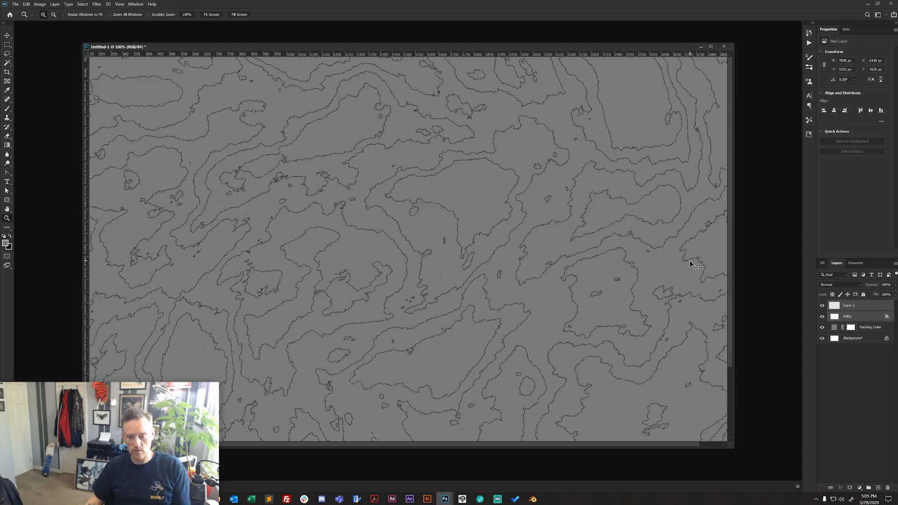
{"action": "key", "text": "Delete"}
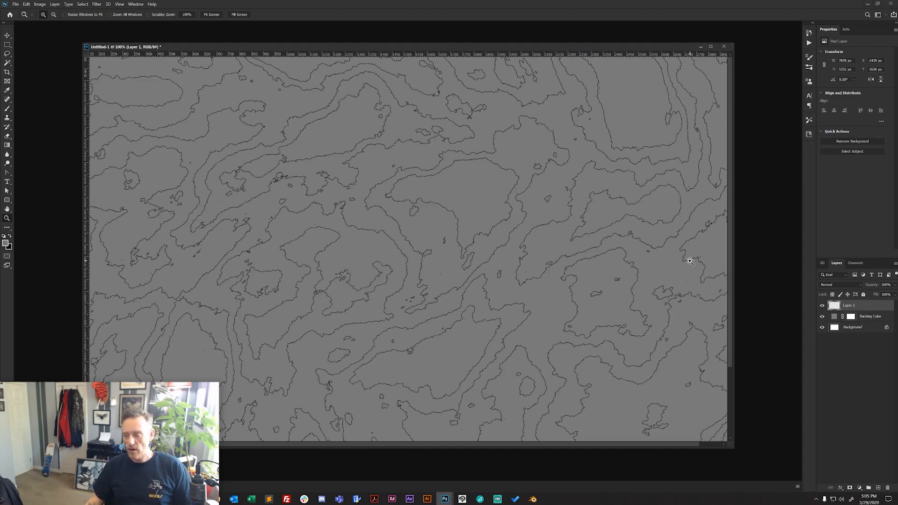
{"action": "key", "text": "ctrl+z"}
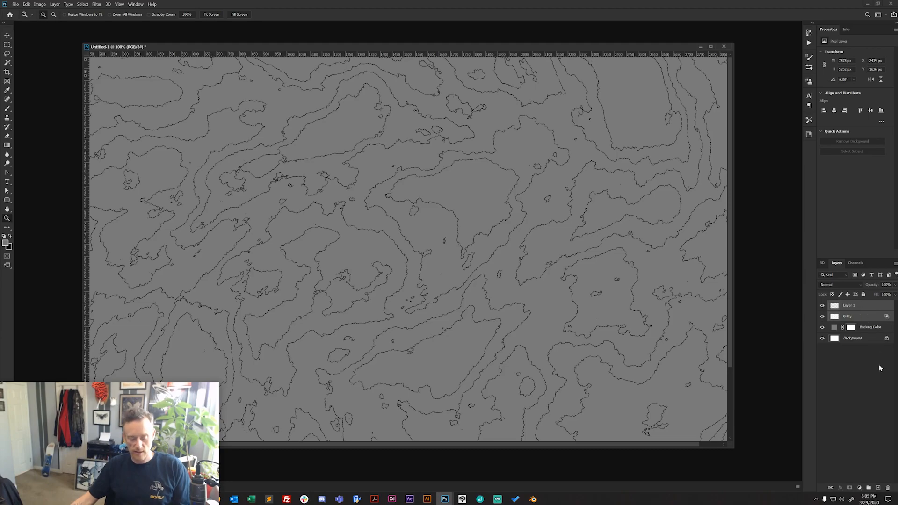
{"action": "key", "text": "ctrl+e"}
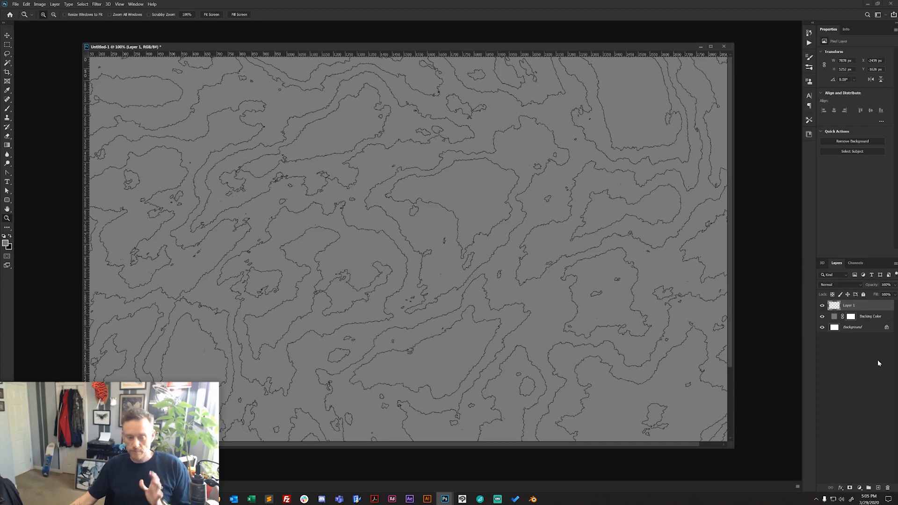
- Change the Backing Color fill layer to the near-black color #191919
{"action": "double_click", "coordinate": [835, 317]}
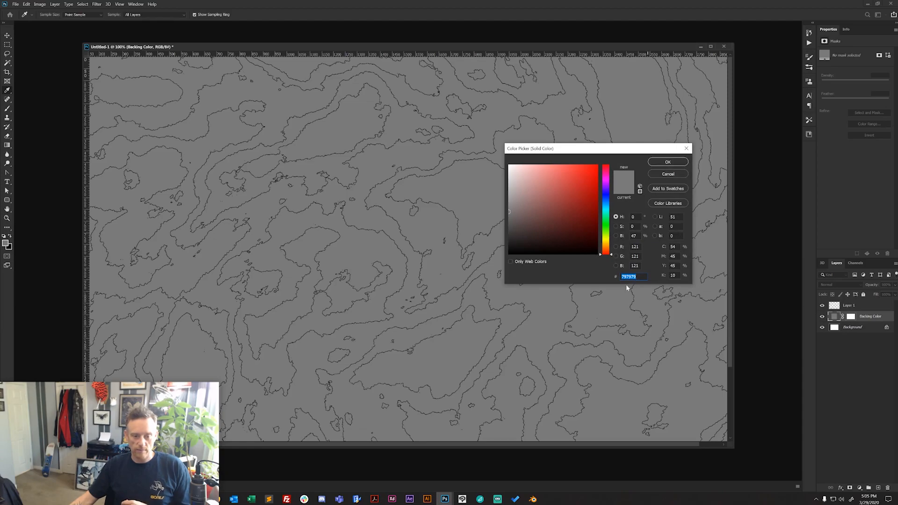
{"action": "left_click_drag", "start_coordinate": [509, 245], "coordinate": [502, 245]}
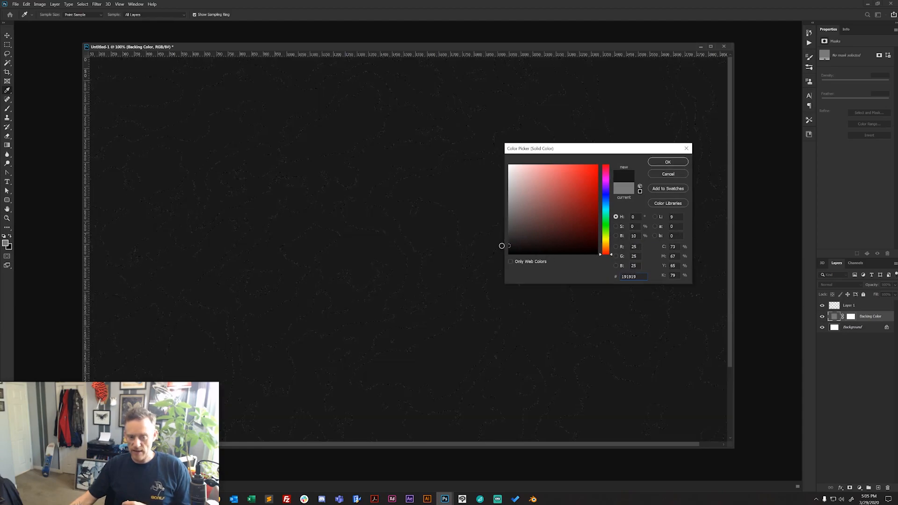
{"action": "left_click", "coordinate": [668, 162]}
{"action": "key", "text": "z"}
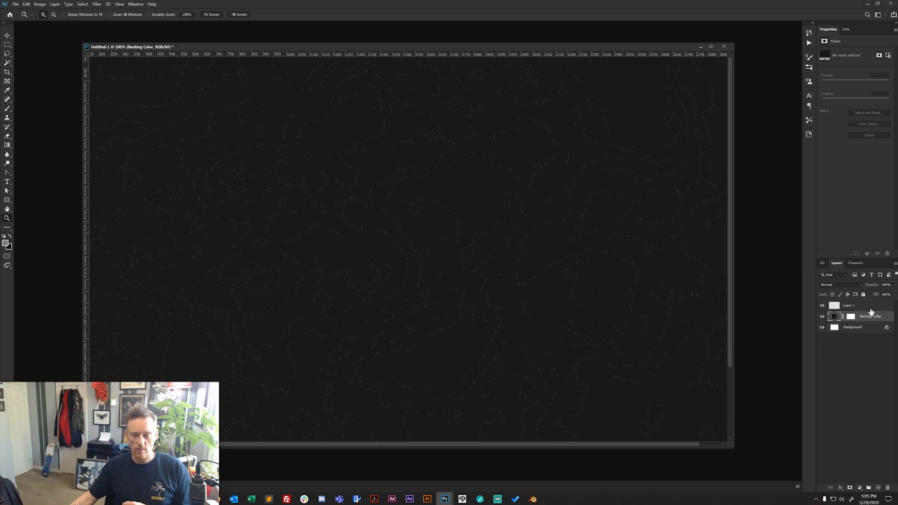
- Rename the merged contour line layer to Gritty
{"action": "left_click", "coordinate": [849, 306]}
{"action": "double_click", "coordinate": [849, 306]}
{"action": "type", "text": "Grid"}
{"action": "type", "text": "ty"}
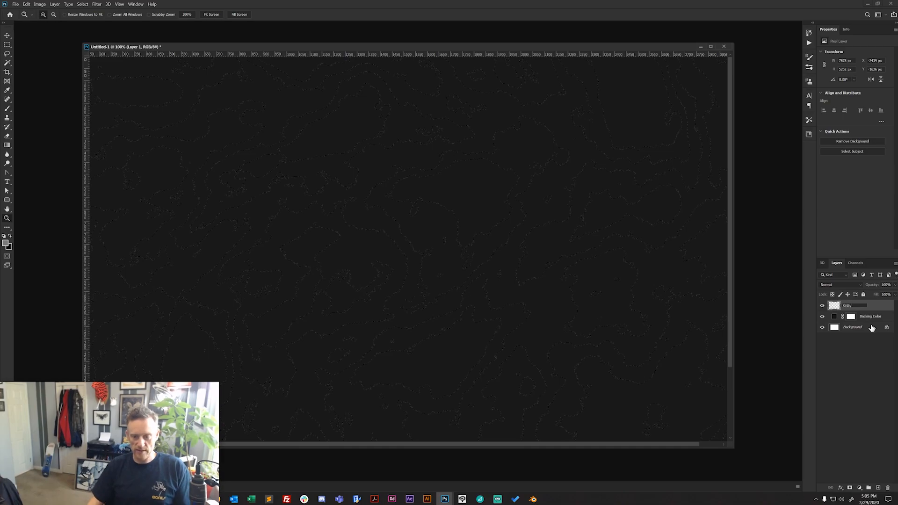
{"action": "key", "text": "Return"}
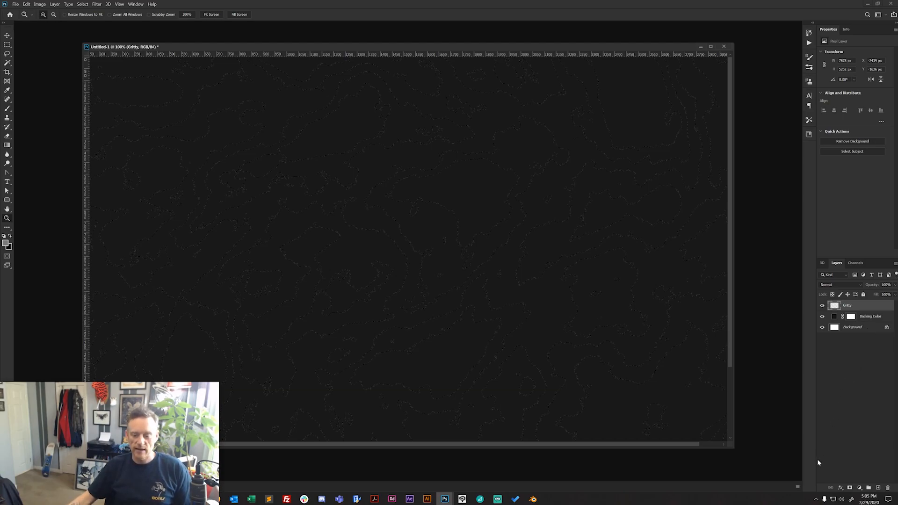
- Add a red Color Overlay with Normal blend mode to the Gritty layer's contour lines
{"action": "left_click", "coordinate": [841, 488]}
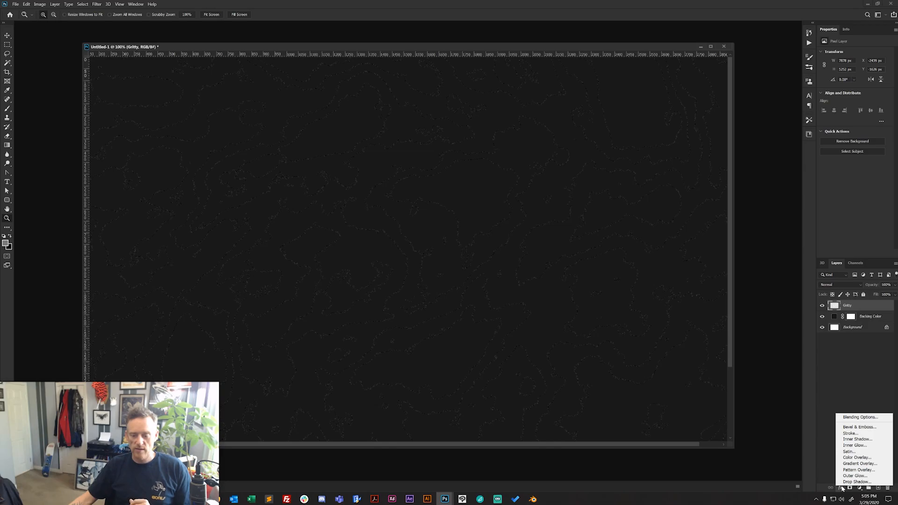
{"action": "left_click", "coordinate": [826, 461]}
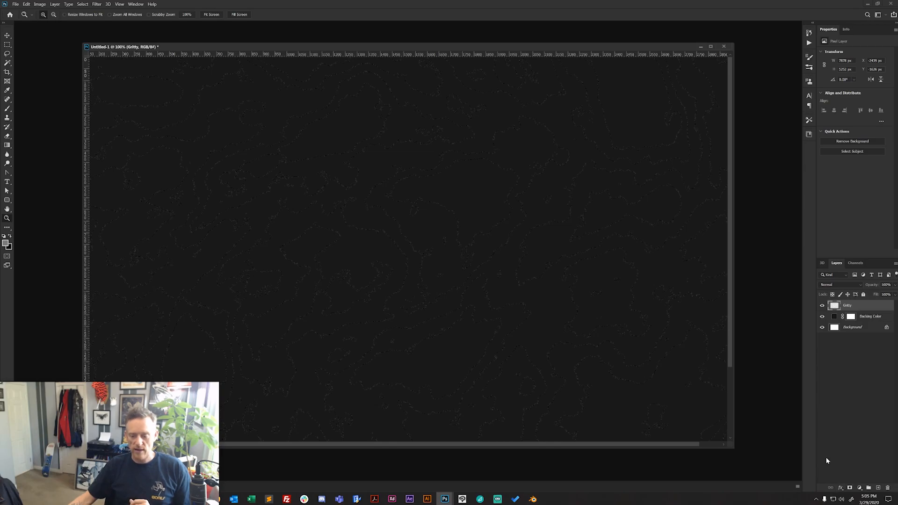
{"action": "left_click", "coordinate": [841, 488]}
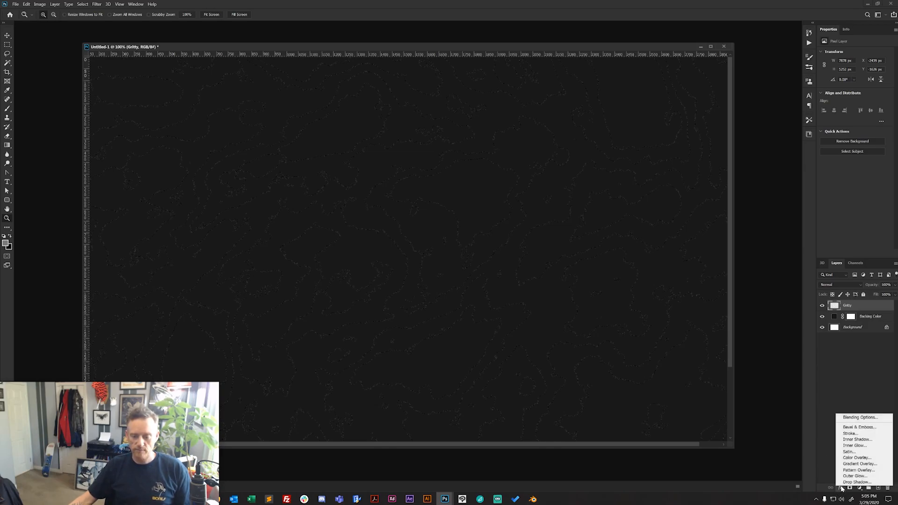
{"action": "left_click", "coordinate": [857, 457]}
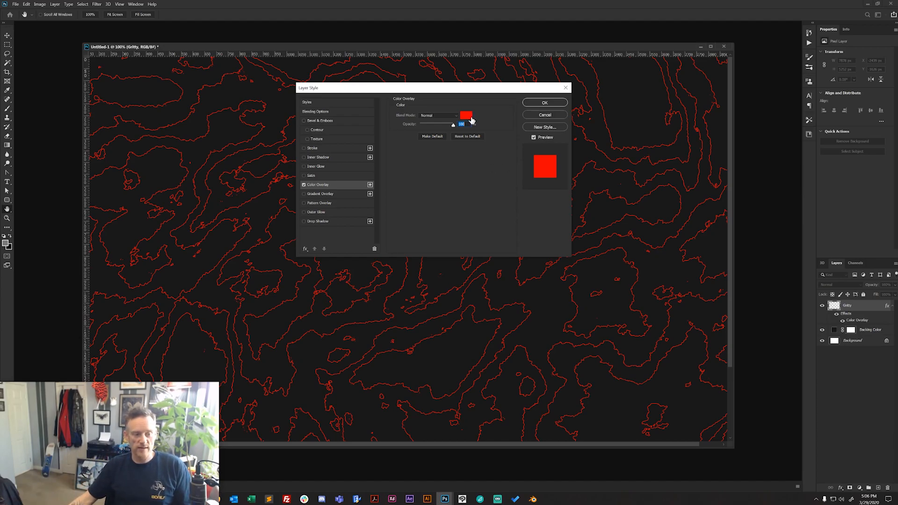
{"action": "left_click", "coordinate": [545, 103]}
{"action": "key", "text": "z"}
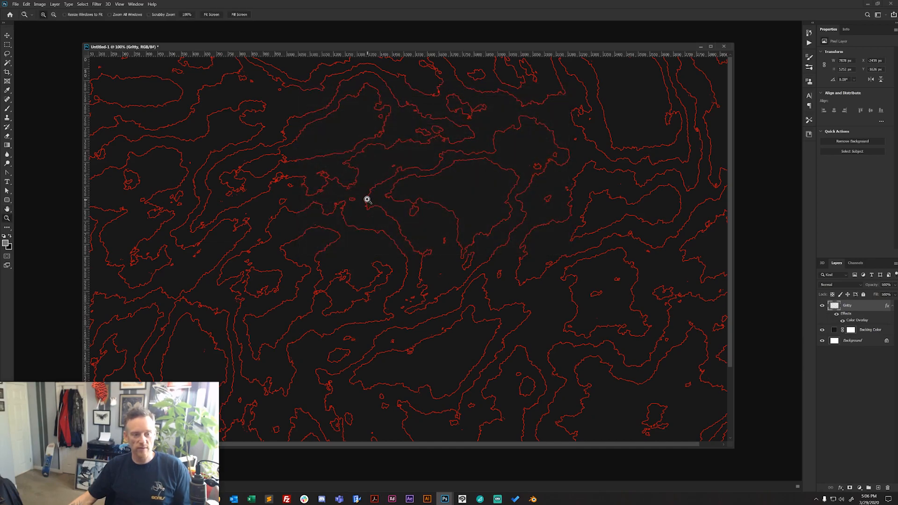
- Hide the Gritty layer and create a new layer named Smooth above it
{"action": "left_click", "coordinate": [441, 233], "text": "alt"}
{"action": "left_click", "coordinate": [421, 262], "text": "alt"}
{"action": "left_click", "coordinate": [424, 248]}
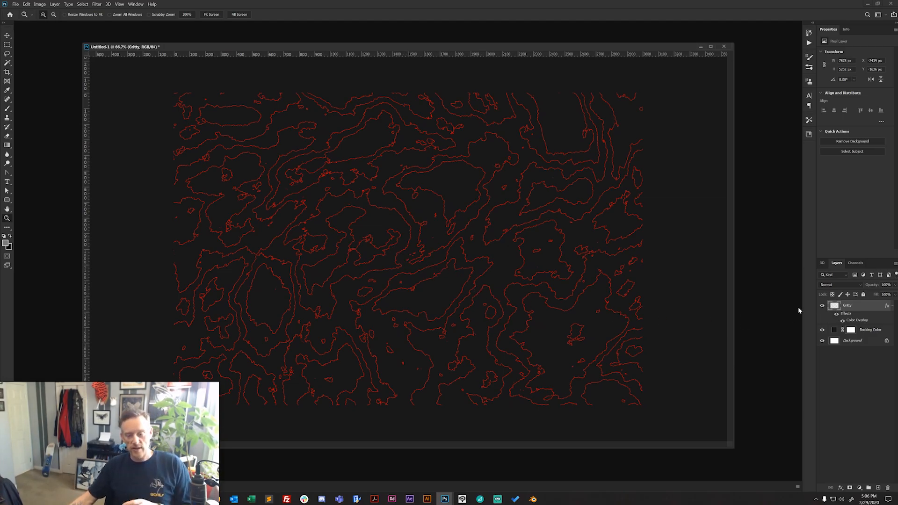
{"action": "left_click", "coordinate": [821, 305]}
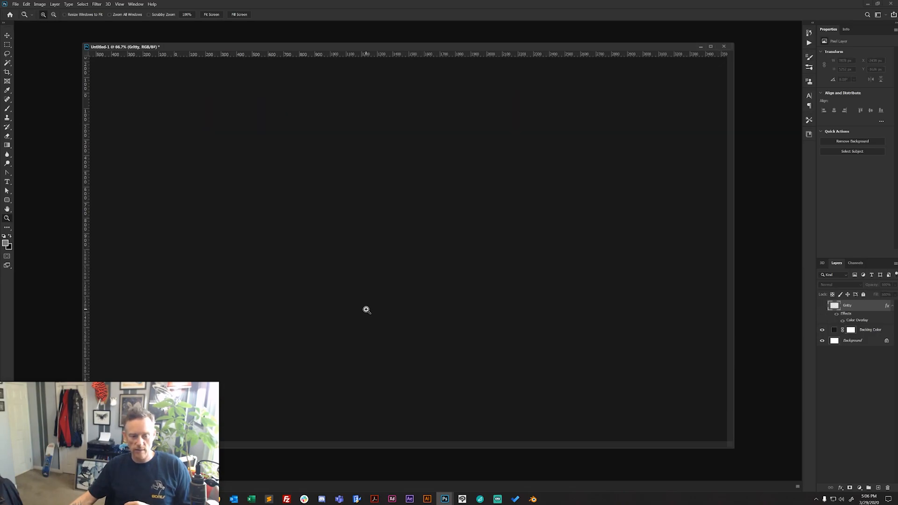
{"action": "left_click", "coordinate": [56, 5]}
{"action": "mouse_move", "coordinate": [62, 12]}
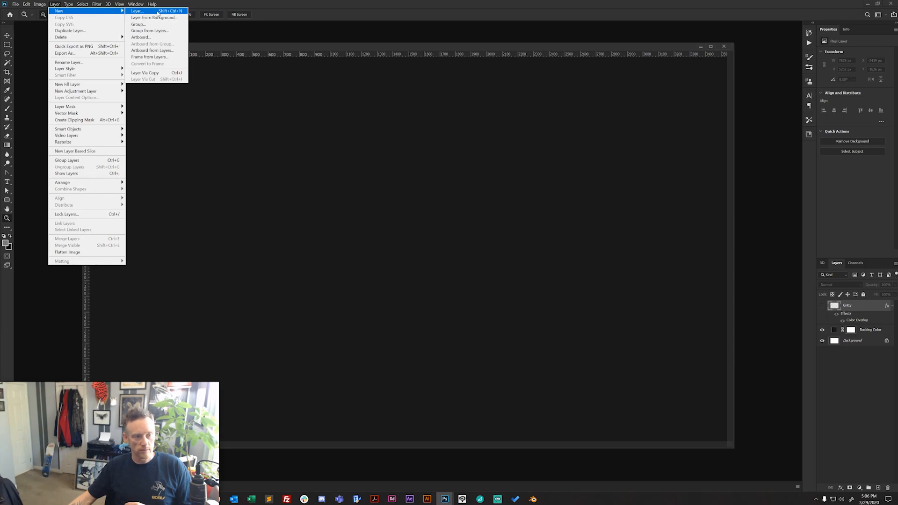
{"action": "left_click", "coordinate": [157, 12]}
{"action": "type", "text": "Smooth"}
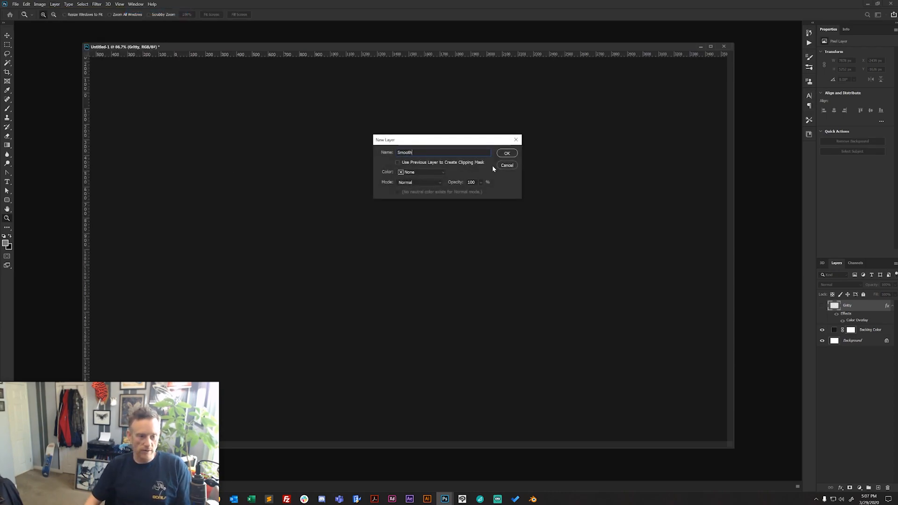
{"action": "key", "text": "Return"}
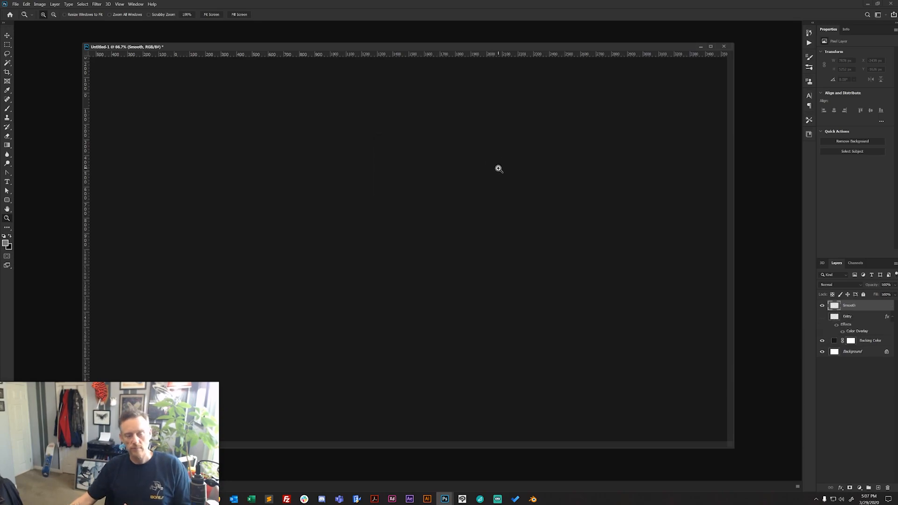
- Make white the foreground and black the background color, and render Clouds on the Smooth layer
{"action": "left_click", "coordinate": [9, 237]}
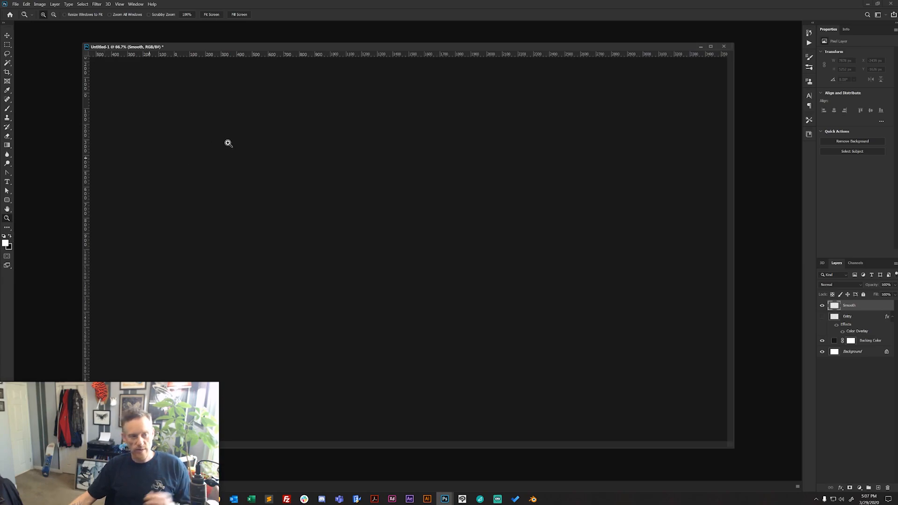
{"action": "left_click", "coordinate": [96, 4]}
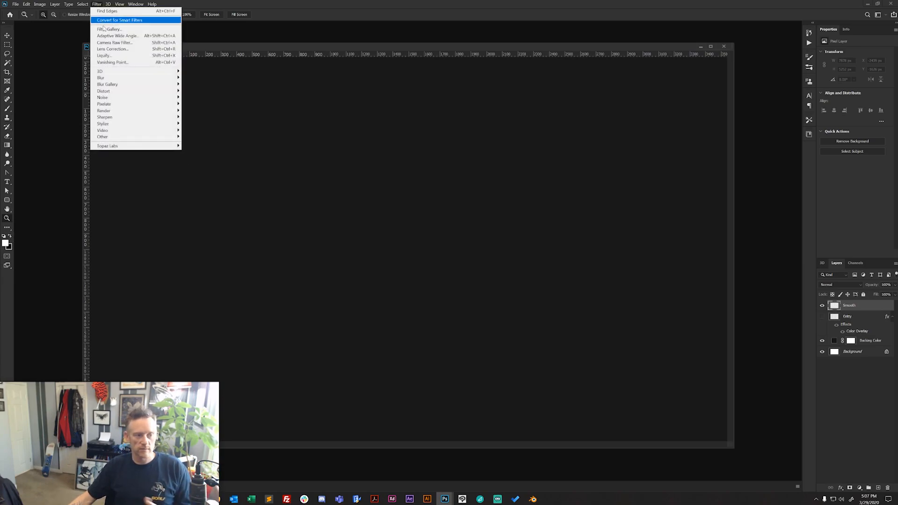
{"action": "mouse_move", "coordinate": [154, 110]}
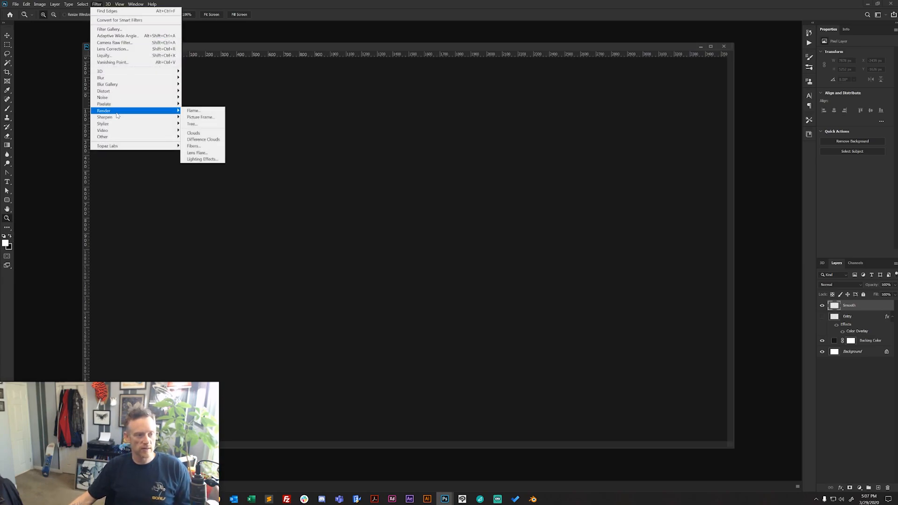
{"action": "left_click", "coordinate": [193, 133]}
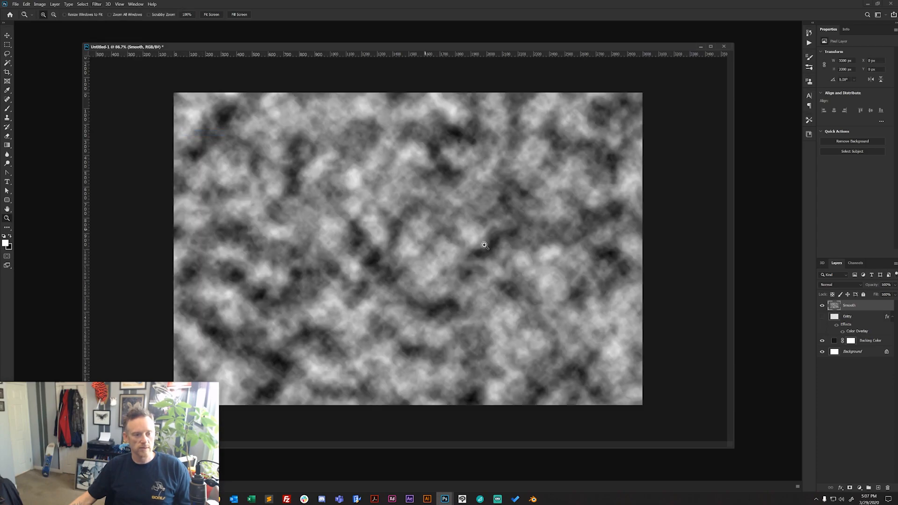
- Enlarge the Smooth layer's clouds proportionally from the center to about 217% with Free Transform
{"action": "left_click", "coordinate": [397, 241], "text": "alt"}
{"action": "left_click", "coordinate": [399, 238], "text": "alt"}
{"action": "key", "text": "ctrl+t"}
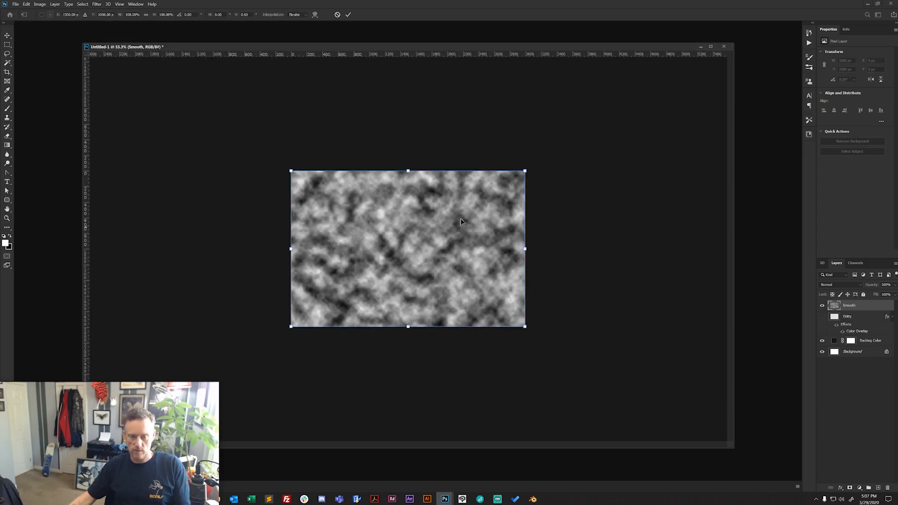
{"action": "left_click_drag", "start_coordinate": [526, 172], "coordinate": [663, 80]}
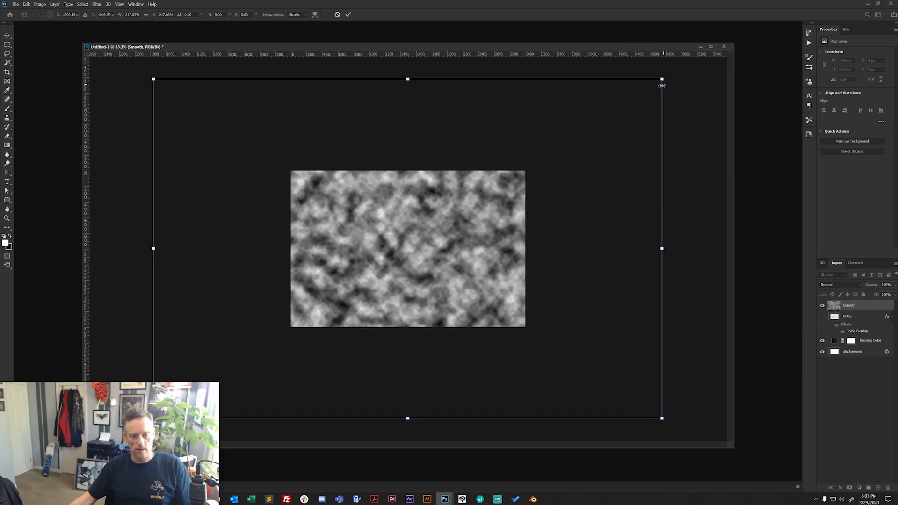
{"action": "key", "text": "Return"}
{"action": "key", "text": "z"}
{"action": "left_click", "coordinate": [398, 243]}
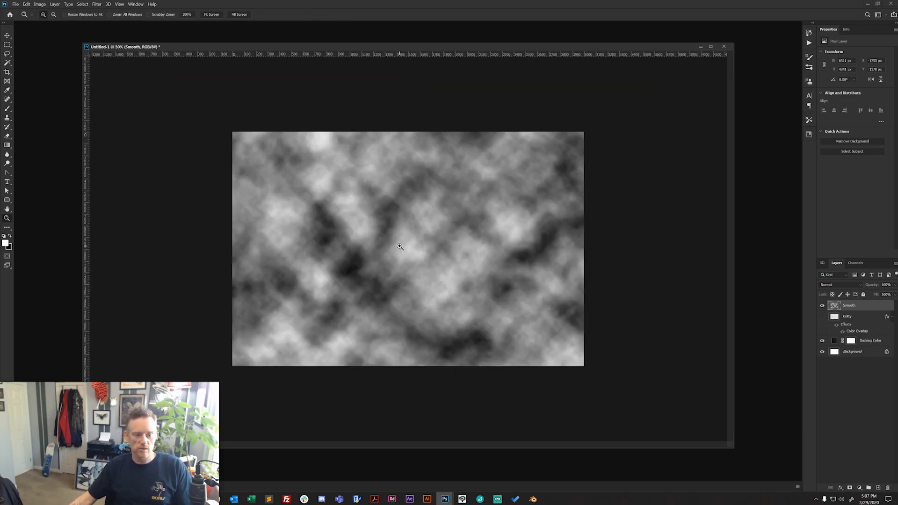
{"action": "left_click", "coordinate": [398, 242]}
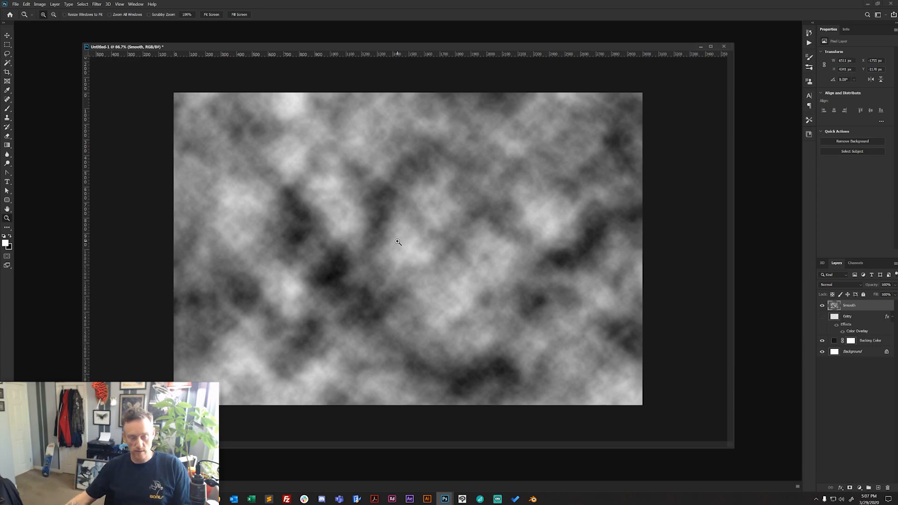
- Apply a Gaussian Blur with an 18-pixel radius to the clouds on the Smooth layer
{"action": "left_click", "coordinate": [97, 4]}
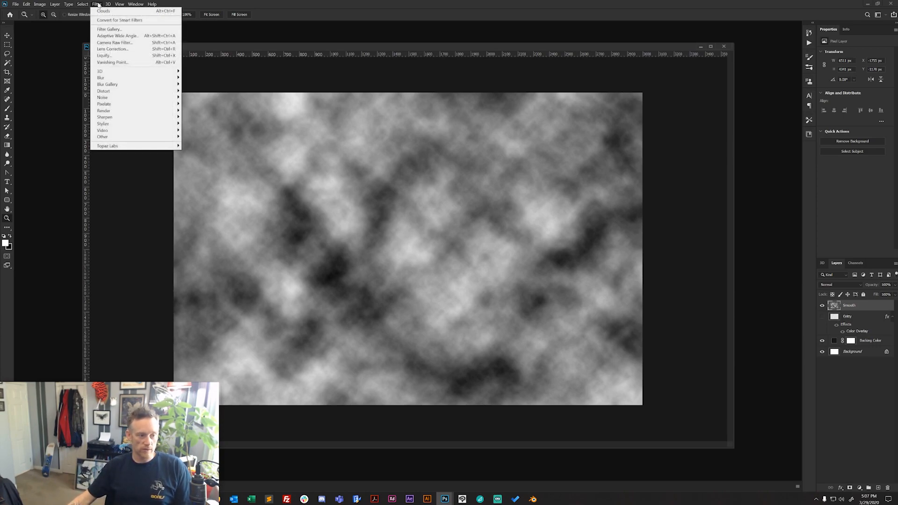
{"action": "mouse_move", "coordinate": [113, 77]}
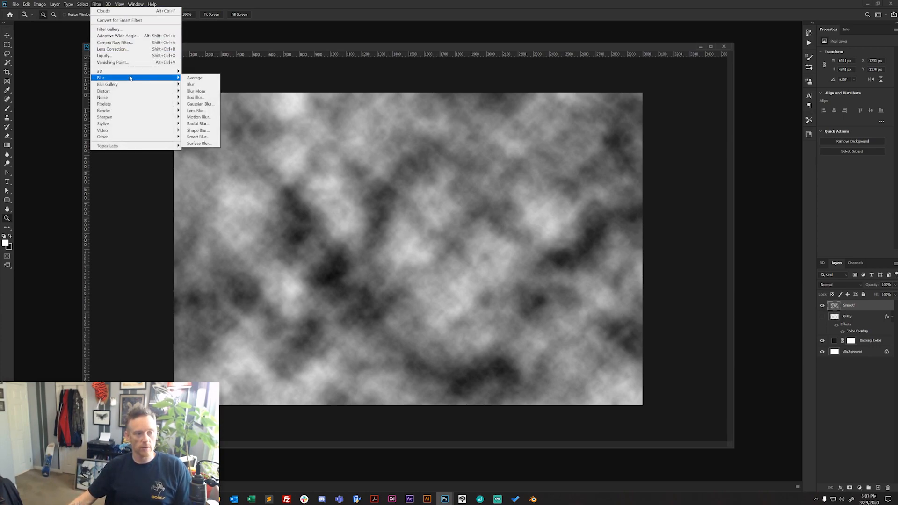
{"action": "left_click", "coordinate": [197, 104]}
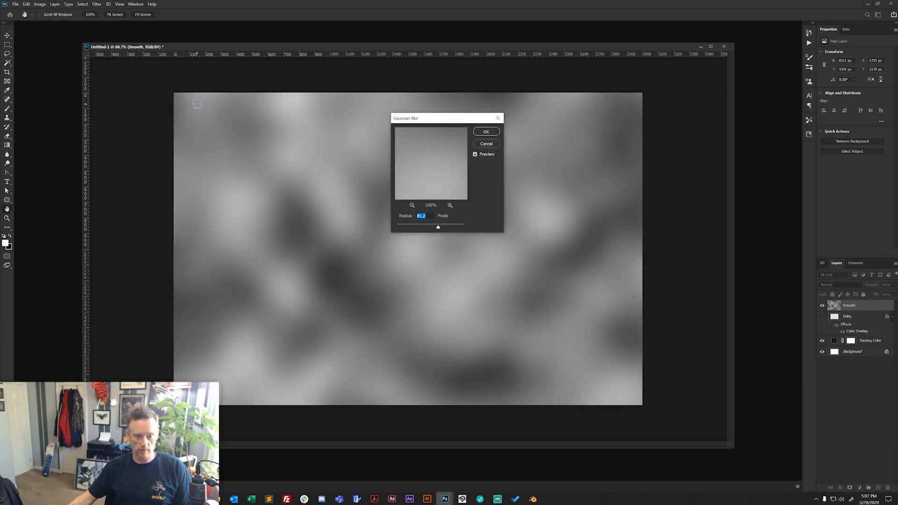
{"action": "left_click_drag", "start_coordinate": [428, 228], "coordinate": [426, 228]}
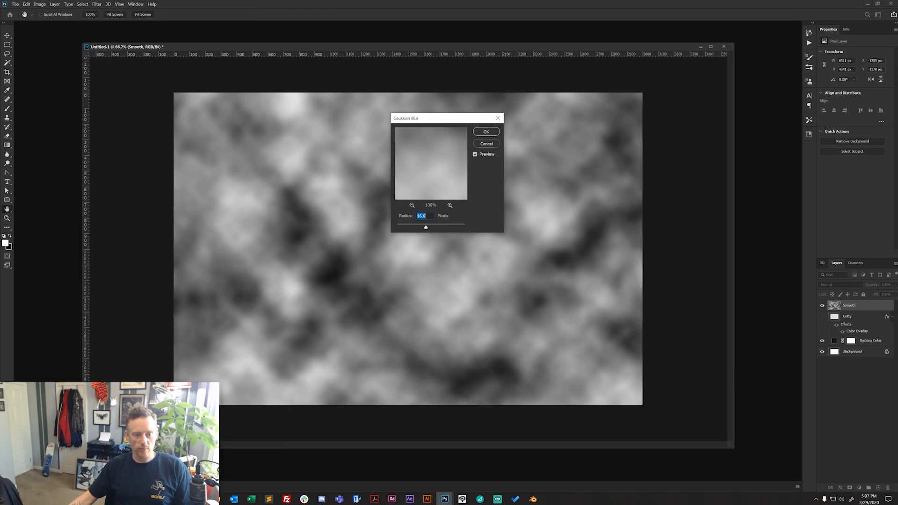
{"action": "type", "text": "18"}
{"action": "key", "text": "Tab"}
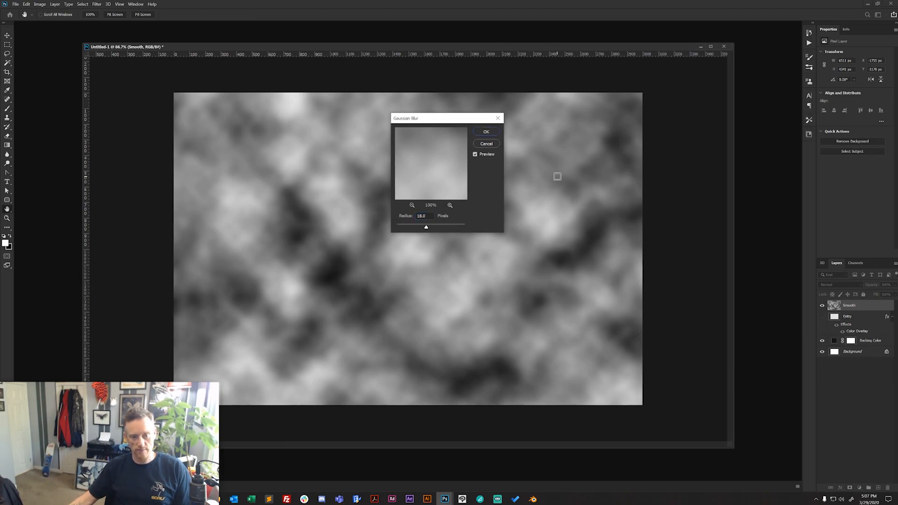
{"action": "left_click", "coordinate": [490, 131]}
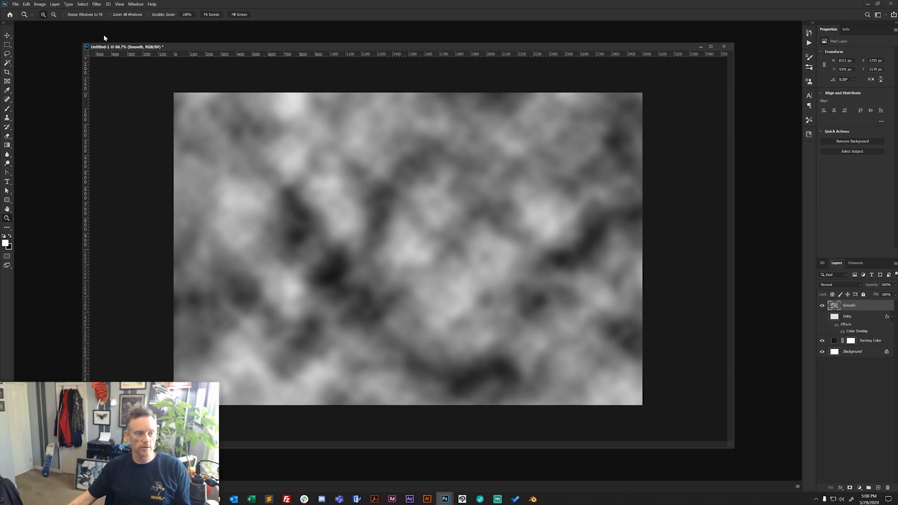
- Increase the Smooth layer's contrast with Levels, using input levels of 43 for black and 196 for white
{"action": "left_click", "coordinate": [39, 4]}
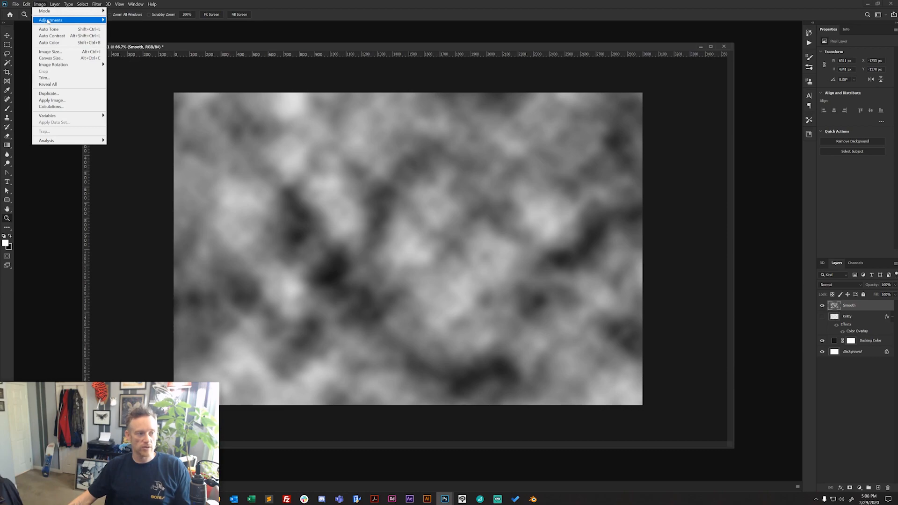
{"action": "mouse_move", "coordinate": [90, 20]}
{"action": "left_click", "coordinate": [130, 27]}
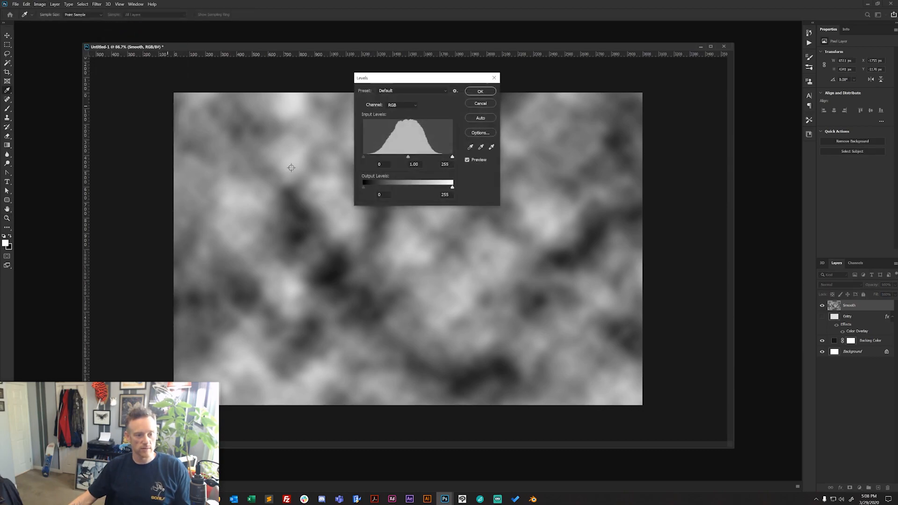
{"action": "left_click_drag", "start_coordinate": [366, 157], "coordinate": [376, 157]}
{"action": "left_click_drag", "start_coordinate": [452, 157], "coordinate": [379, 158]}
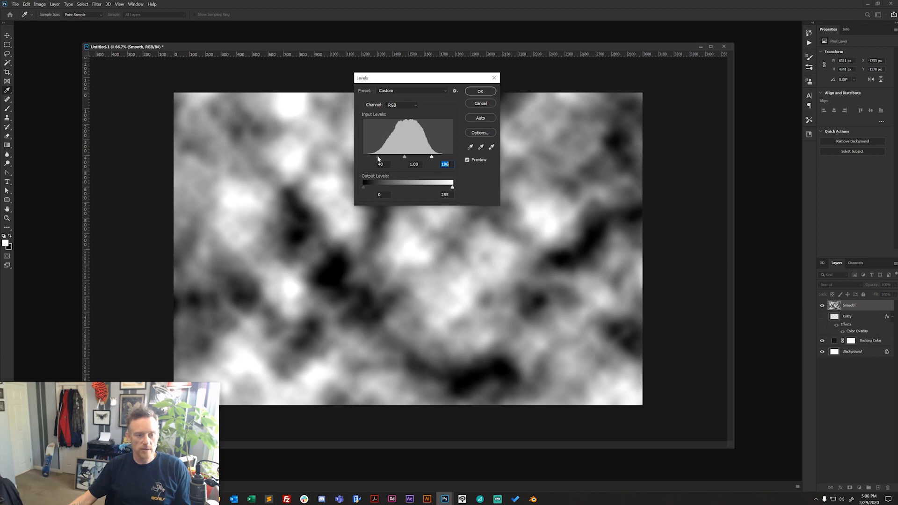
{"action": "left_click", "coordinate": [379, 157]}
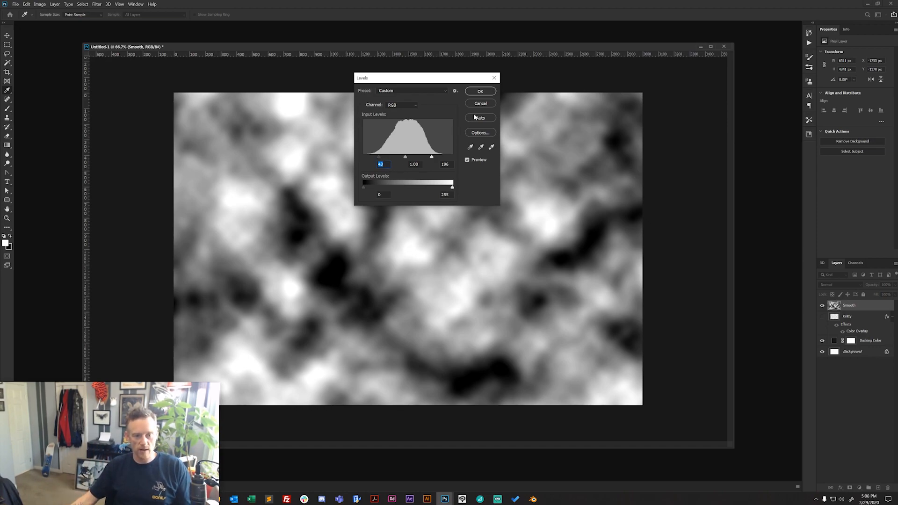
{"action": "left_click", "coordinate": [480, 91]}
{"action": "key", "text": "z"}
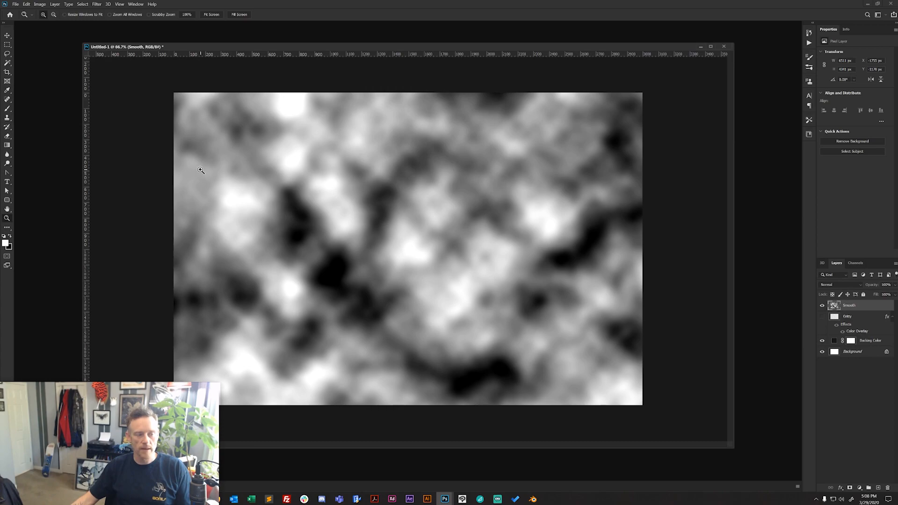
- Posterize the Smooth layer's clouds to 9 levels
{"action": "left_click", "coordinate": [40, 5]}
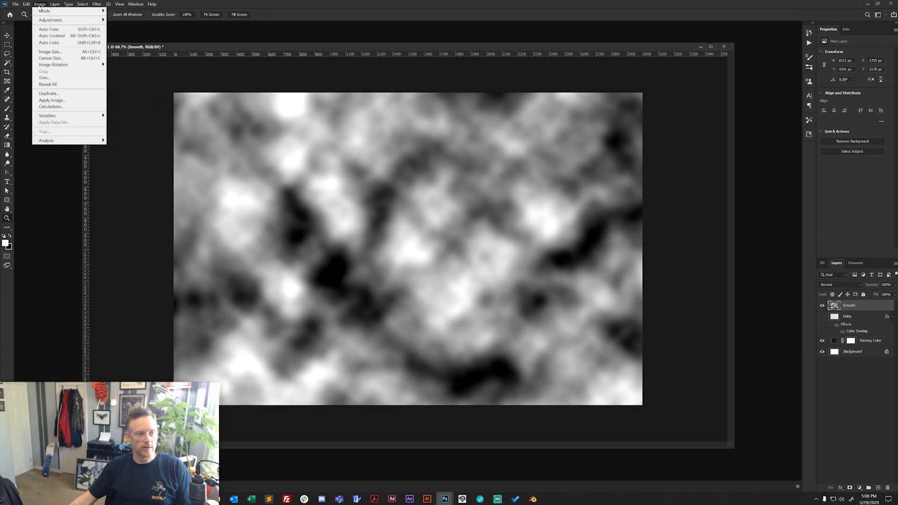
{"action": "mouse_move", "coordinate": [45, 20]}
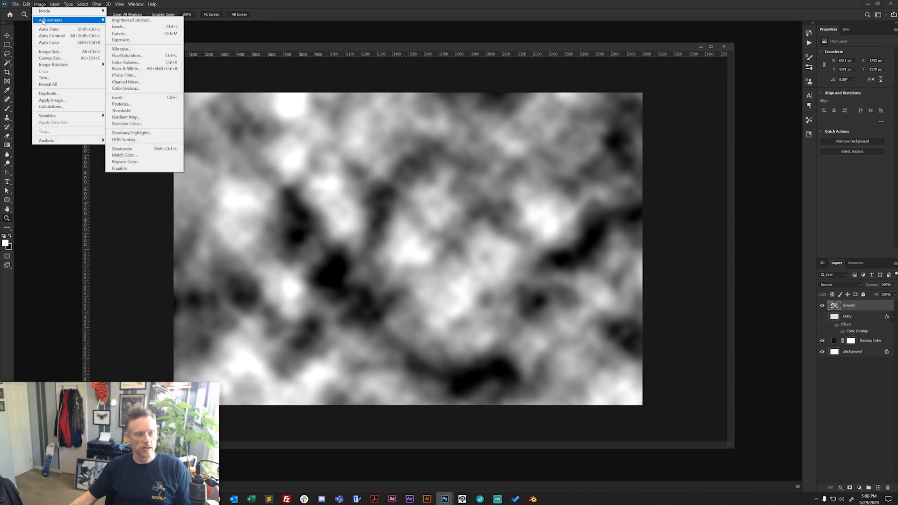
{"action": "left_click", "coordinate": [143, 105]}
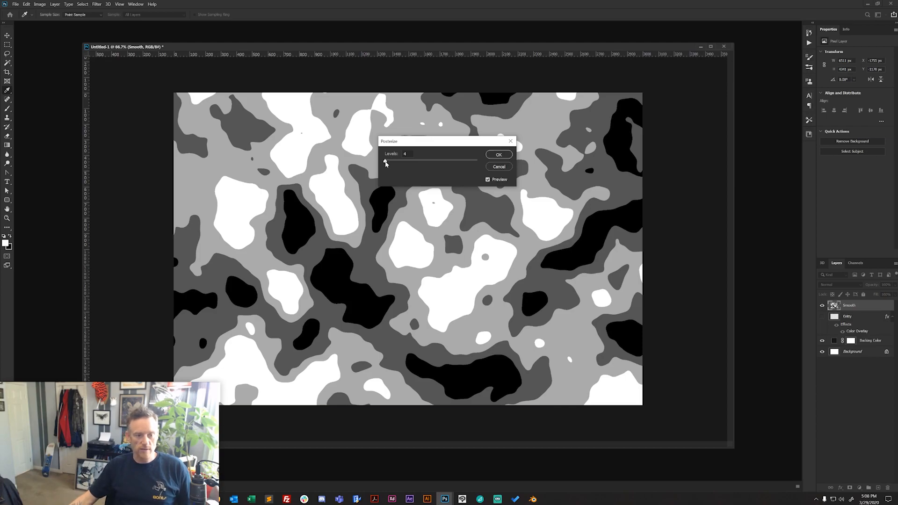
{"action": "left_click_drag", "start_coordinate": [385, 162], "coordinate": [387, 164]}
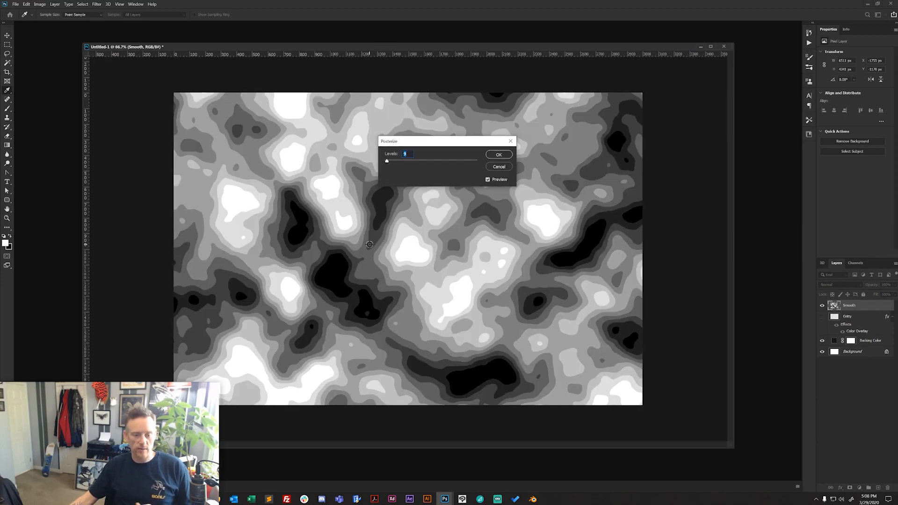
{"action": "left_click", "coordinate": [507, 157]}
{"action": "key", "text": "z"}
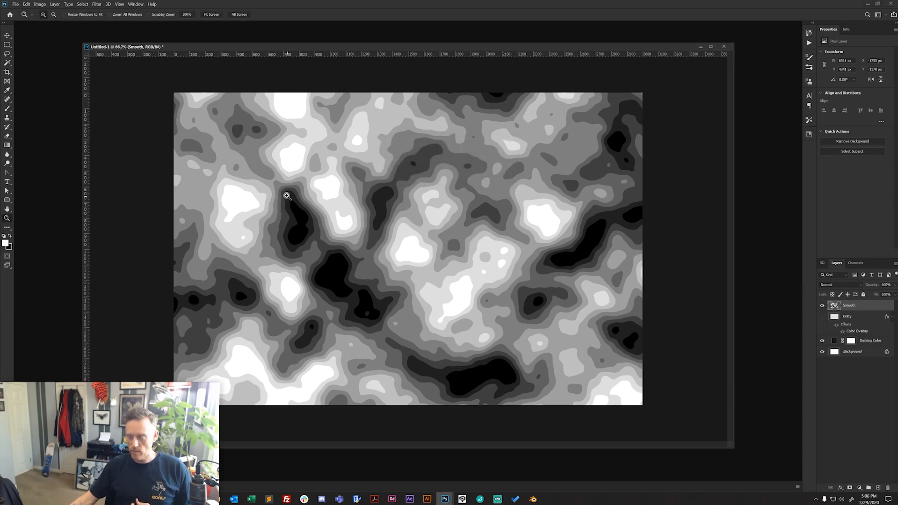
- Turn the posterized bands on the Smooth layer into contour lines with the Find Edges filter
{"action": "left_click", "coordinate": [97, 4]}
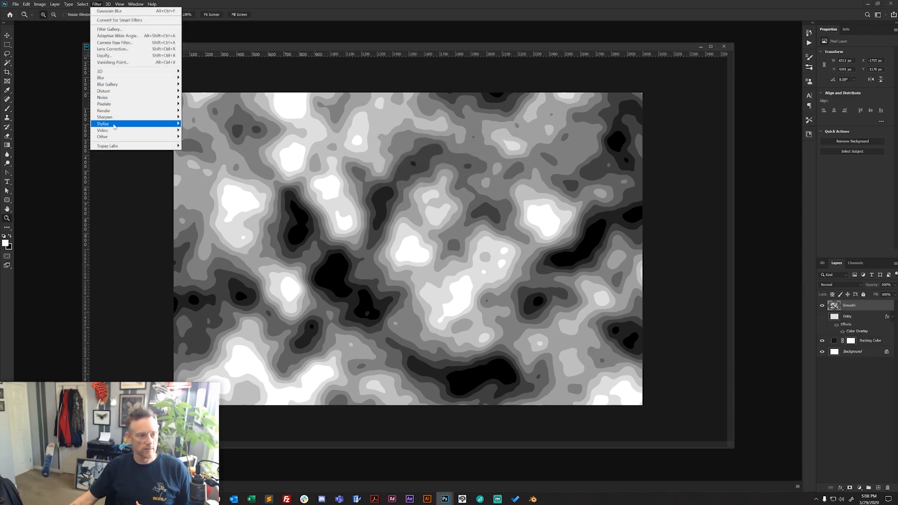
{"action": "mouse_move", "coordinate": [159, 124]}
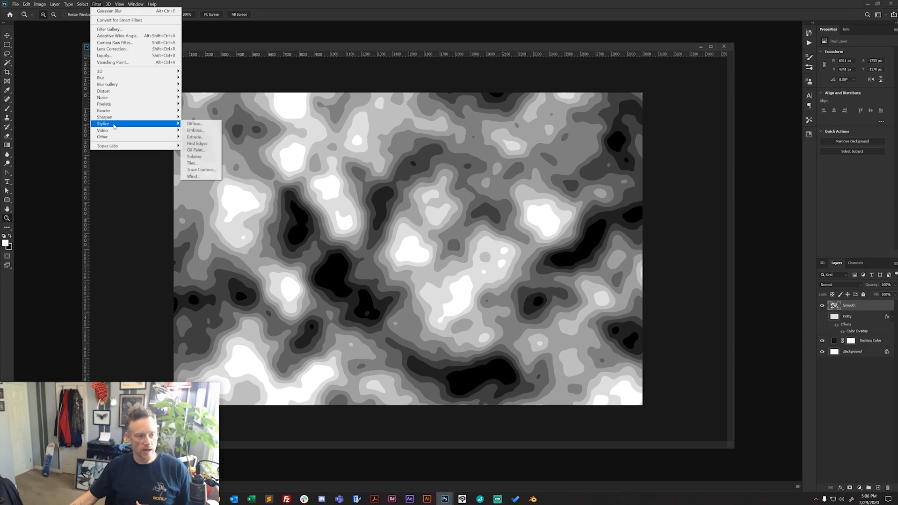
{"action": "left_click", "coordinate": [207, 143]}
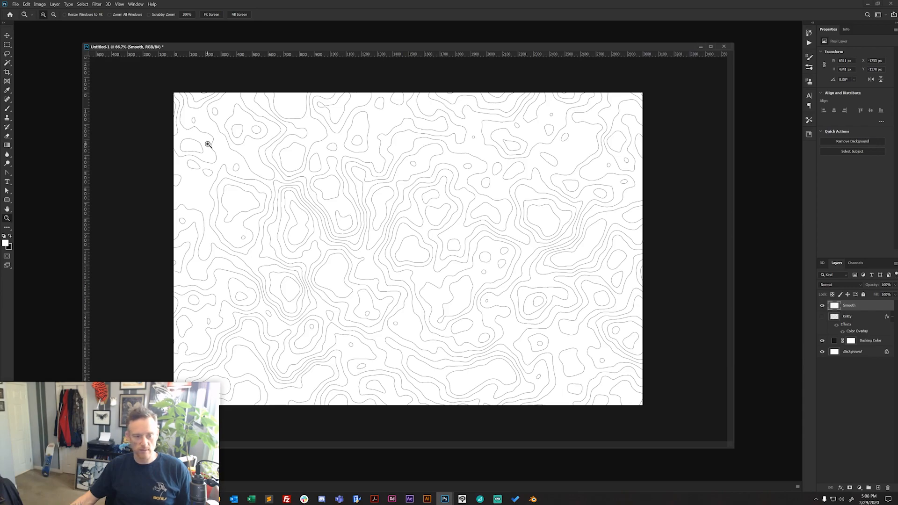
- Knock out the Smooth layer's white areas with Blend If, splitting This Layer's white point to about 77 / 188
{"action": "double_click", "coordinate": [873, 309]}
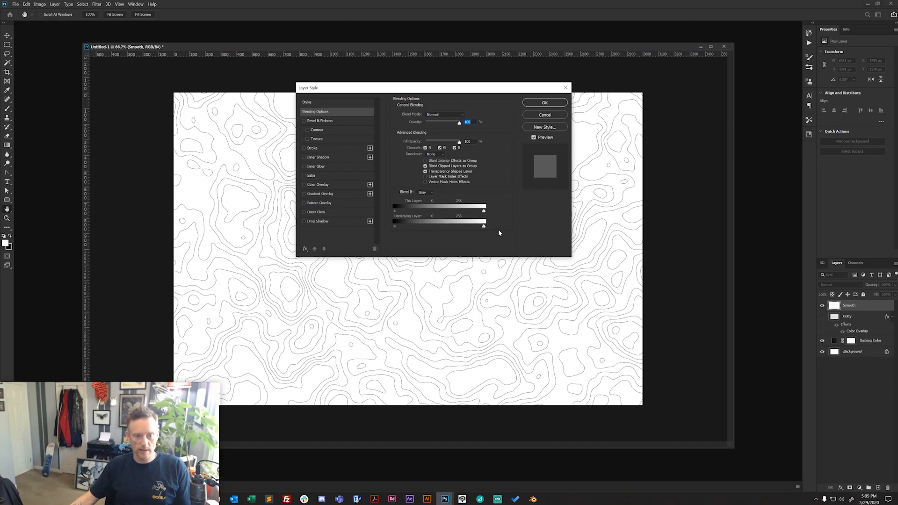
{"action": "left_click_drag", "start_coordinate": [483, 211], "coordinate": [414, 215], "text": "alt"}
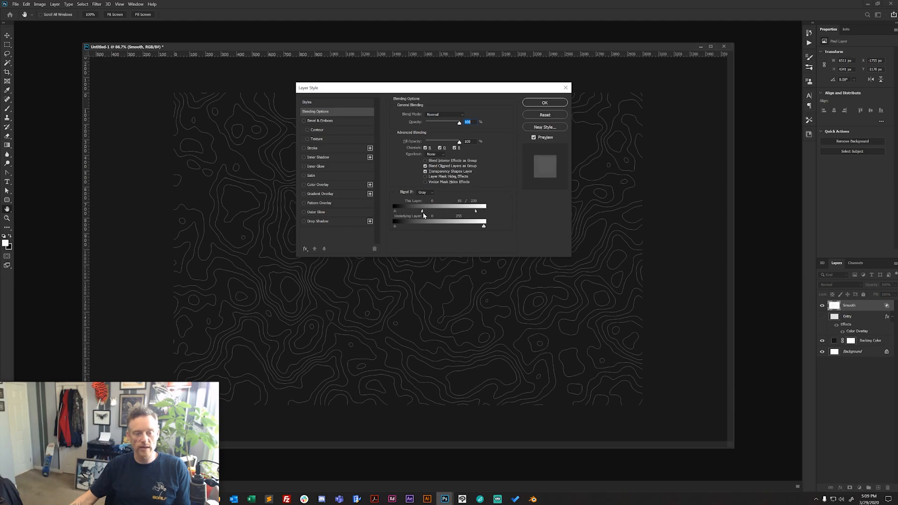
{"action": "left_click_drag", "start_coordinate": [423, 212], "coordinate": [422, 212]}
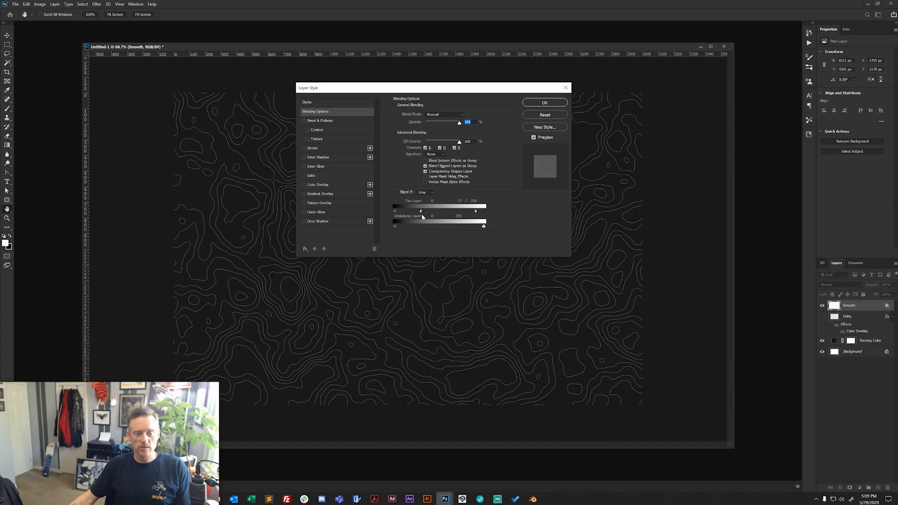
{"action": "left_click_drag", "start_coordinate": [476, 213], "coordinate": [457, 212]}
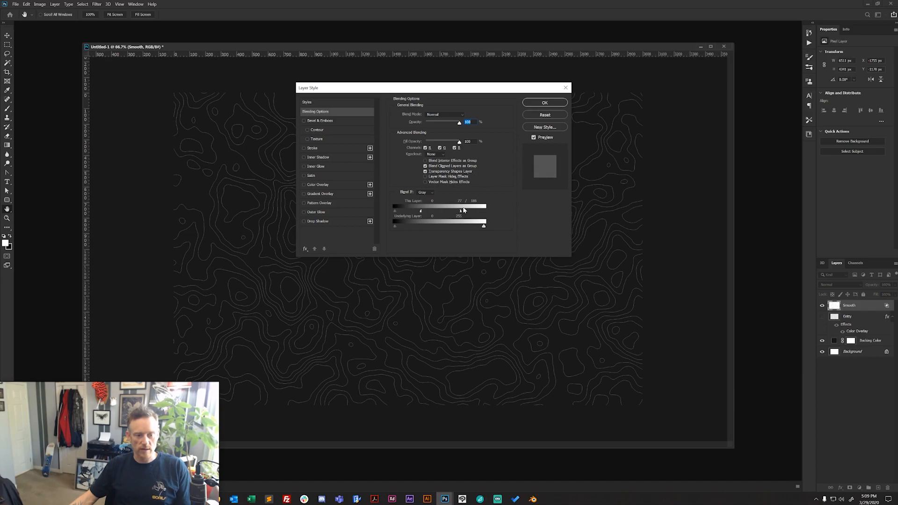
{"action": "left_click", "coordinate": [539, 105]}
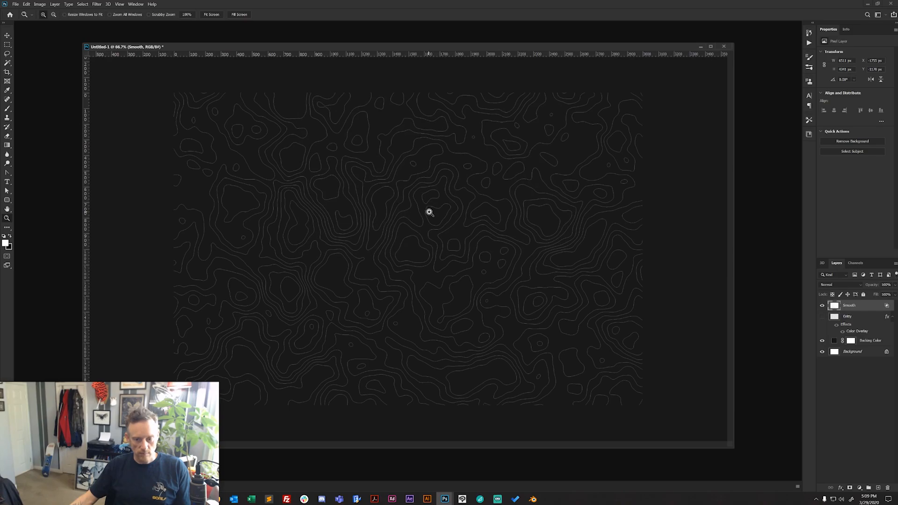
- Create a new layer named Smooth above the contour layer and merge the two Smooth layers
{"action": "left_click", "coordinate": [56, 4]}
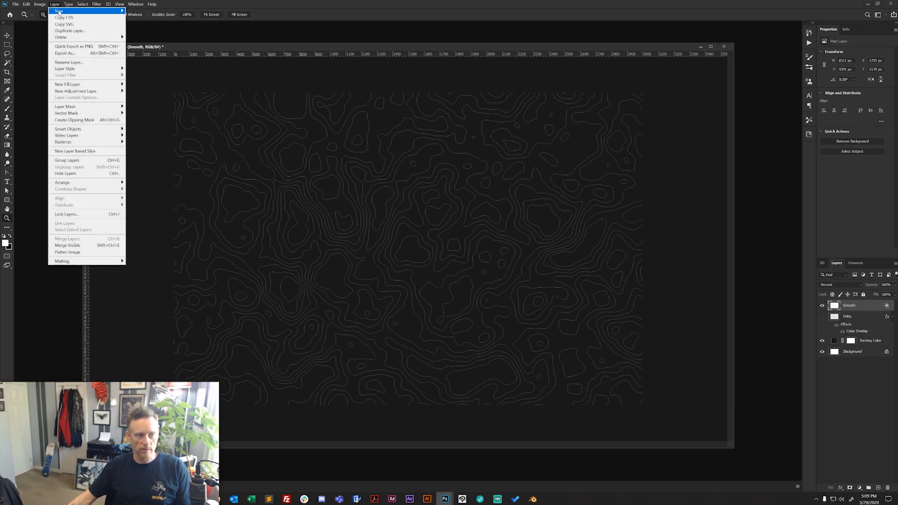
{"action": "mouse_move", "coordinate": [59, 11]}
{"action": "left_click", "coordinate": [161, 13]}
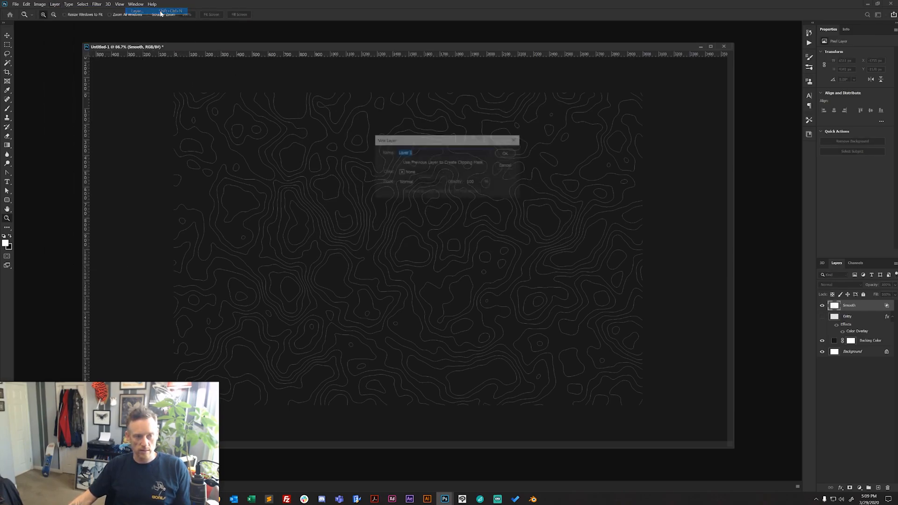
{"action": "type", "text": "Smooth"}
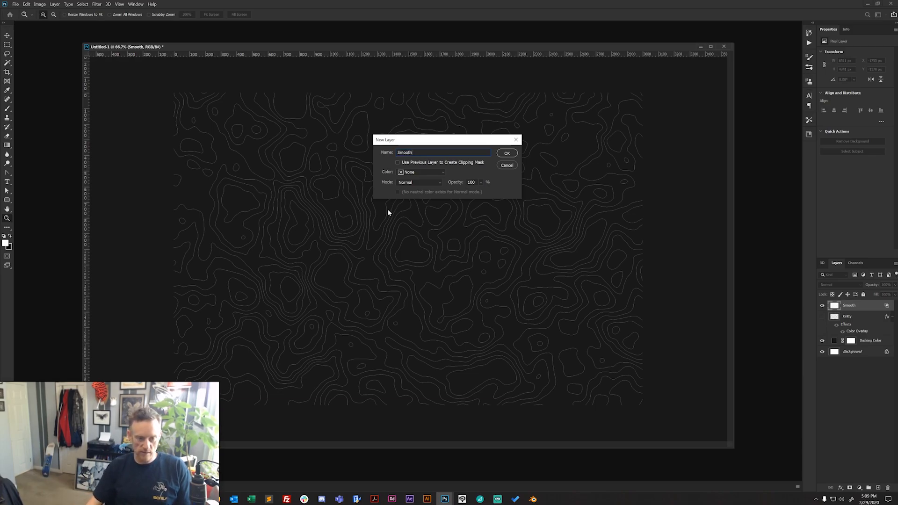
{"action": "key", "text": "Return"}
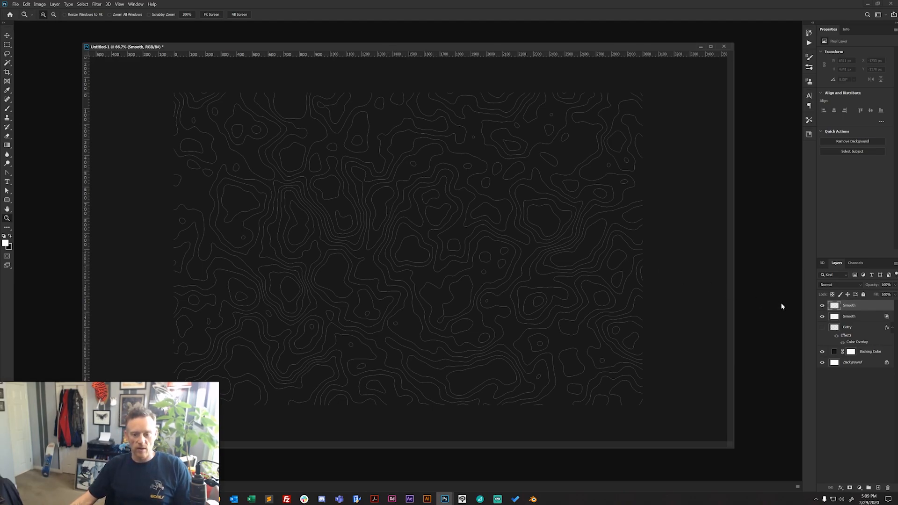
{"action": "left_click", "coordinate": [861, 316], "text": "shift"}
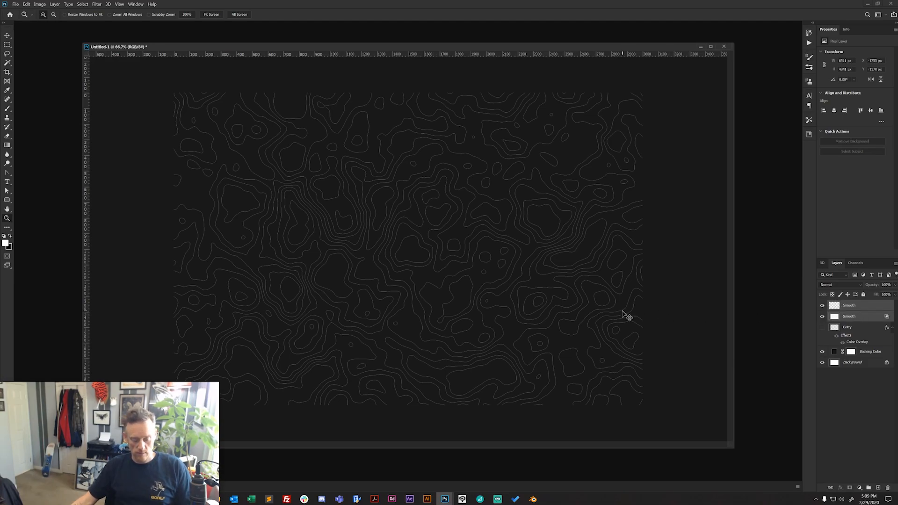
{"action": "key", "text": "ctrl+e"}
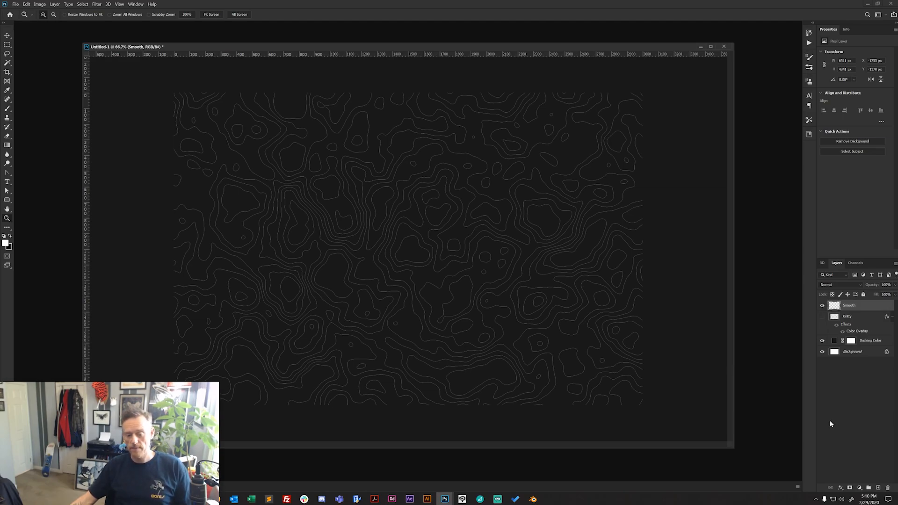
- Add a white Color Overlay effect to the Smooth layer
{"action": "left_click", "coordinate": [840, 487]}
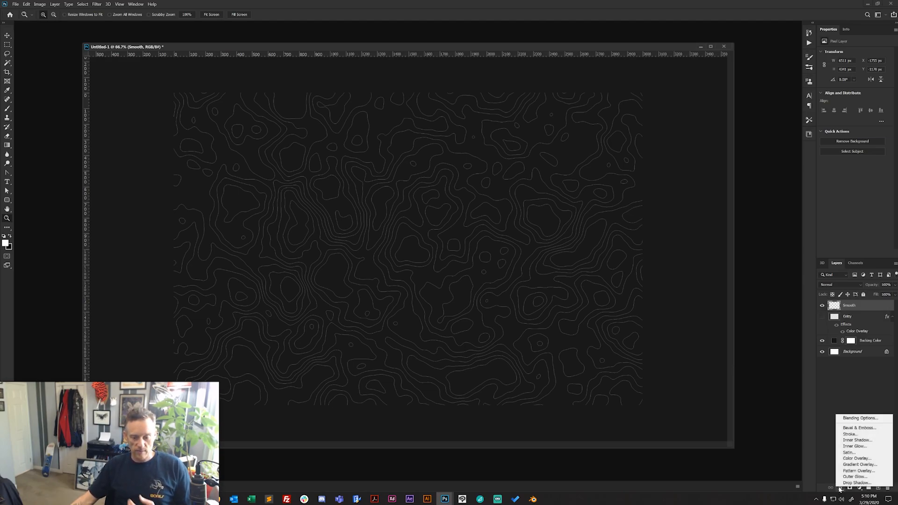
{"action": "left_click", "coordinate": [854, 461]}
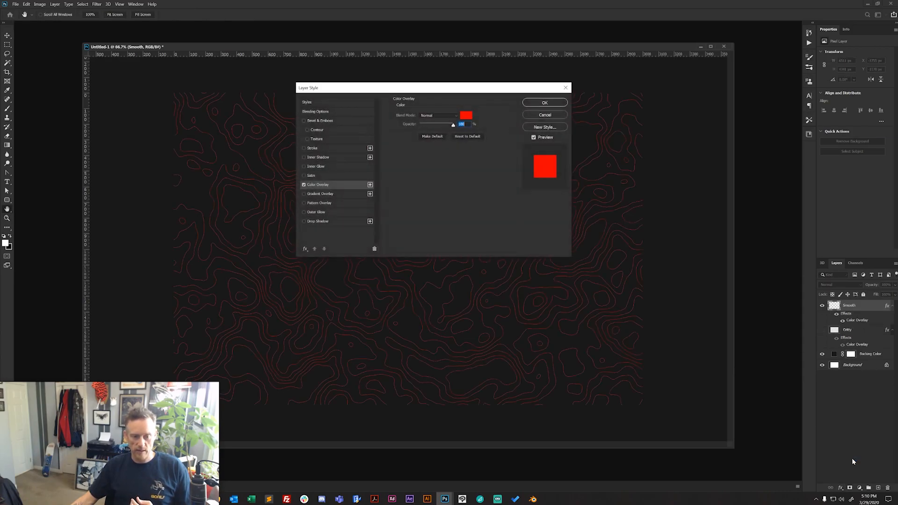
{"action": "left_click_drag", "start_coordinate": [451, 93], "coordinate": [649, 87]}
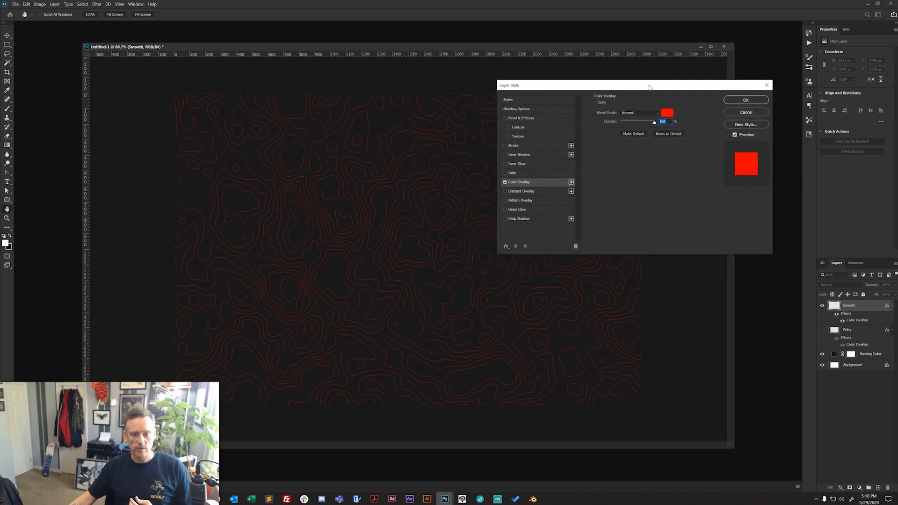
{"action": "left_click", "coordinate": [668, 113]}
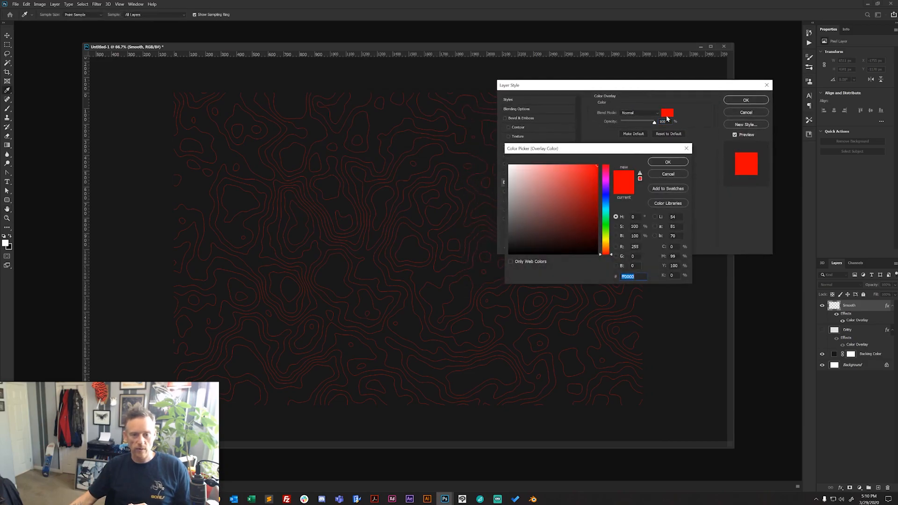
{"action": "left_click", "coordinate": [509, 165]}
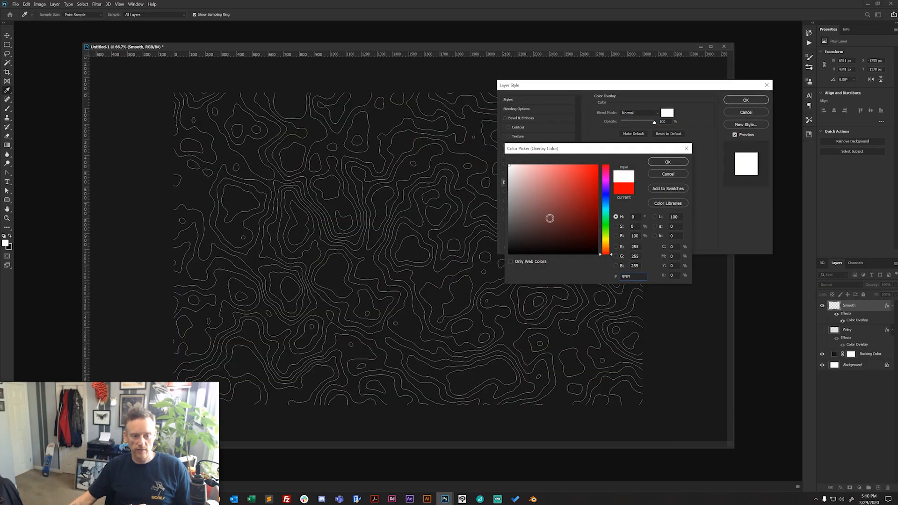
{"action": "left_click", "coordinate": [668, 162]}
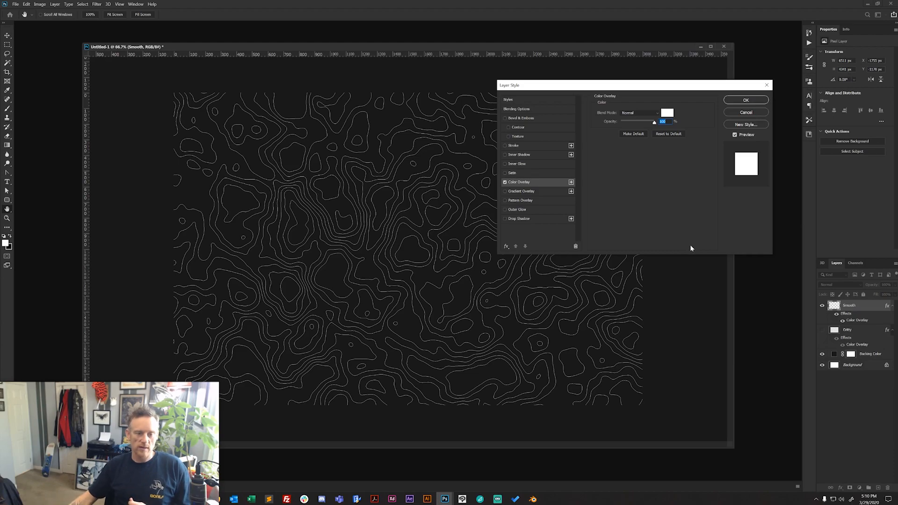
- Thicken the Smooth layer's contour lines with a white Stroke effect 2 px in size and apply the layer style
{"action": "left_click", "coordinate": [524, 145]}
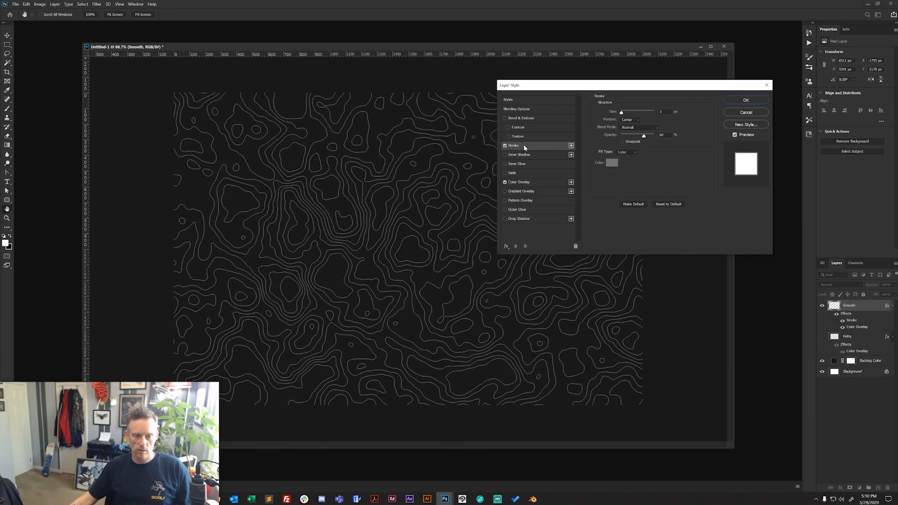
{"action": "left_click", "coordinate": [613, 166]}
{"action": "left_click_drag", "start_coordinate": [525, 180], "coordinate": [472, 129]}
{"action": "left_click", "coordinate": [664, 163]}
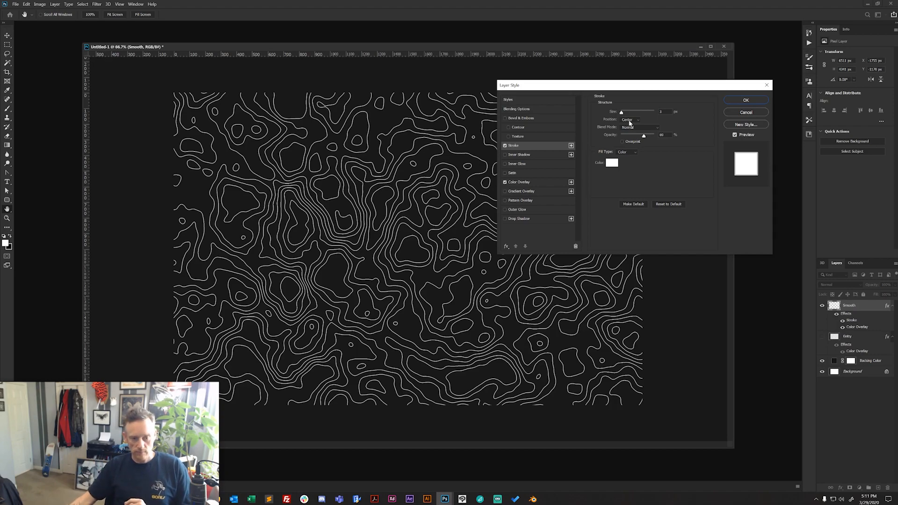
{"action": "left_click", "coordinate": [663, 112]}
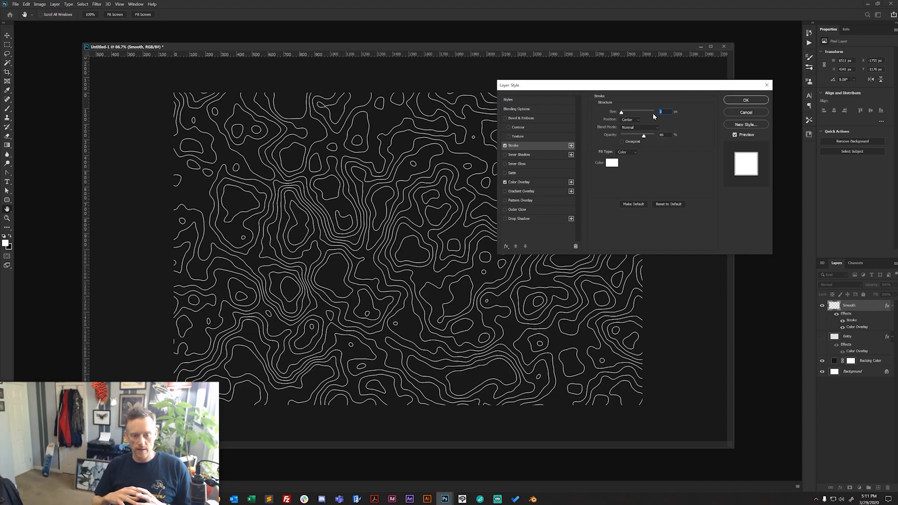
{"action": "type", "text": "2"}
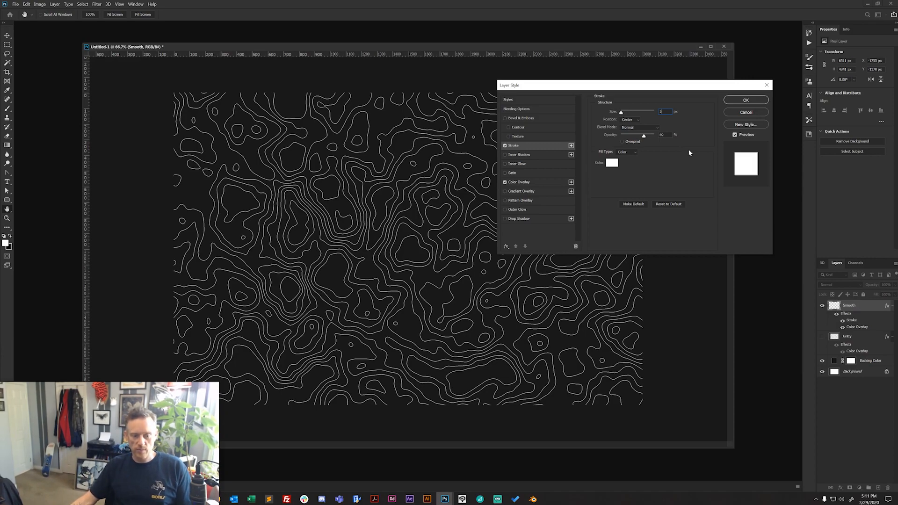
{"action": "left_click", "coordinate": [745, 100]}
{"action": "key", "text": "z"}
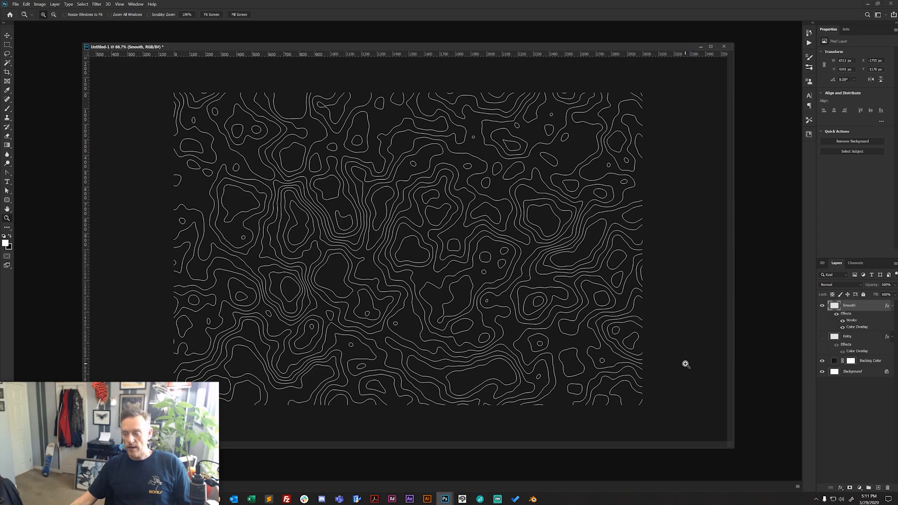
- Rasterize the Smooth layer's style, load the lines as a selection to check them, and deselect
{"action": "right_click", "coordinate": [869, 308]}
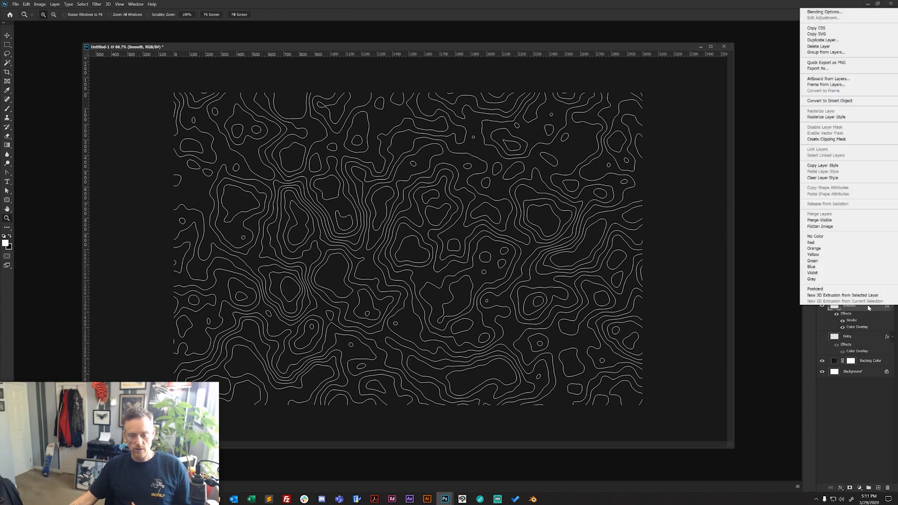
{"action": "left_click", "coordinate": [840, 117]}
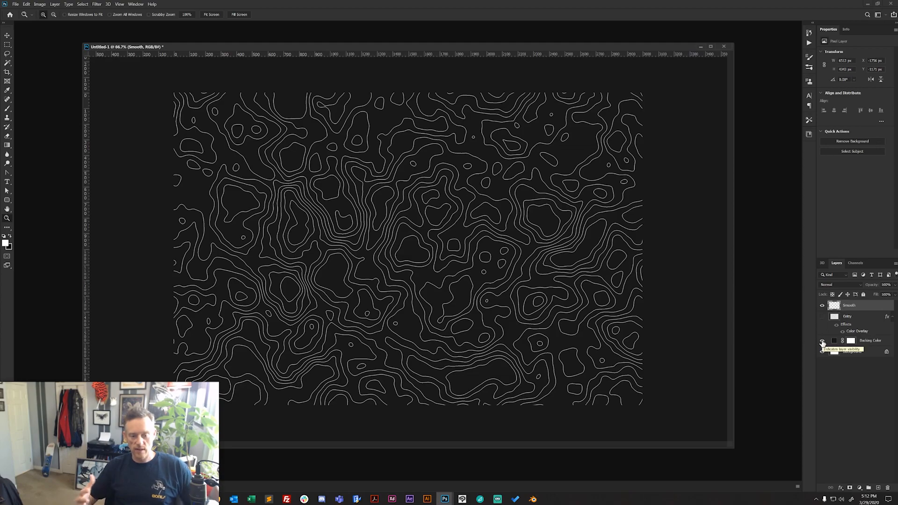
{"action": "left_click", "coordinate": [834, 306], "text": "ctrl"}
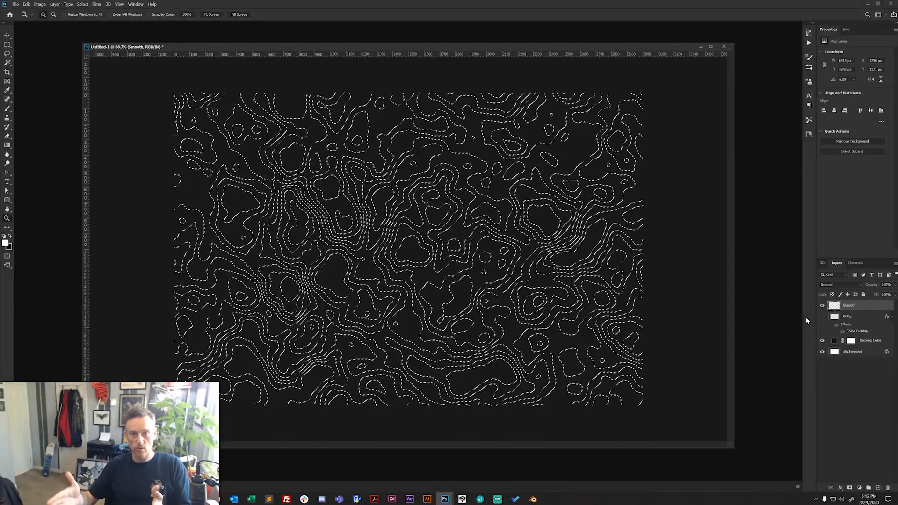
{"action": "key", "text": "ctrl+d"}
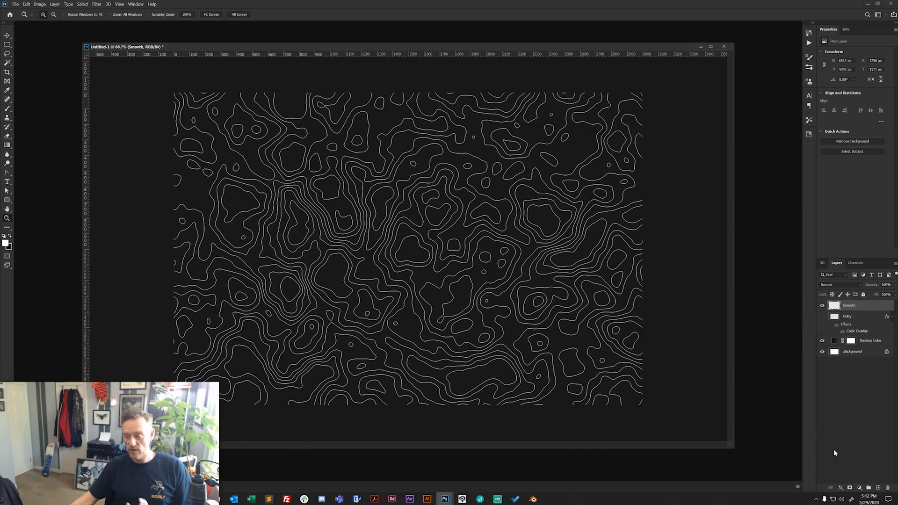
- Add a Gradient Overlay to the Smooth layer and set its middle color stop to bright green 84ff00
{"action": "left_click", "coordinate": [841, 487]}
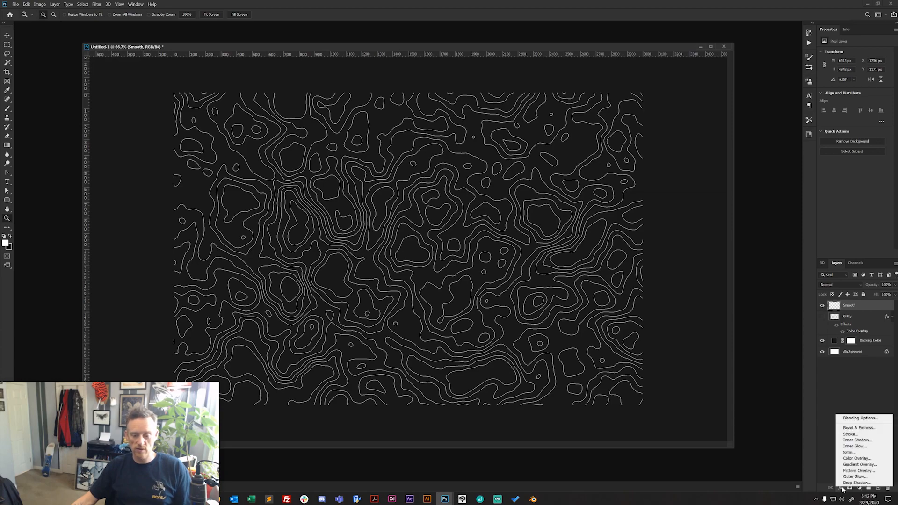
{"action": "left_click", "coordinate": [856, 464]}
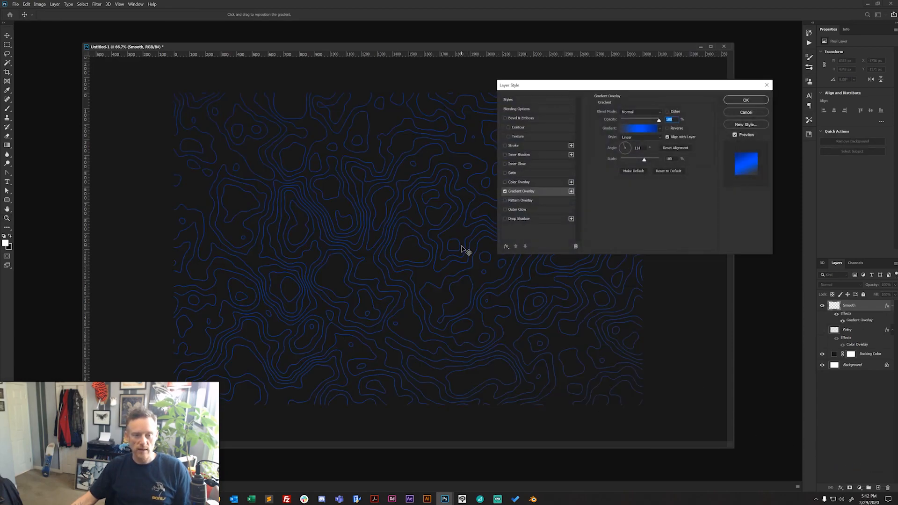
{"action": "left_click", "coordinate": [641, 129]}
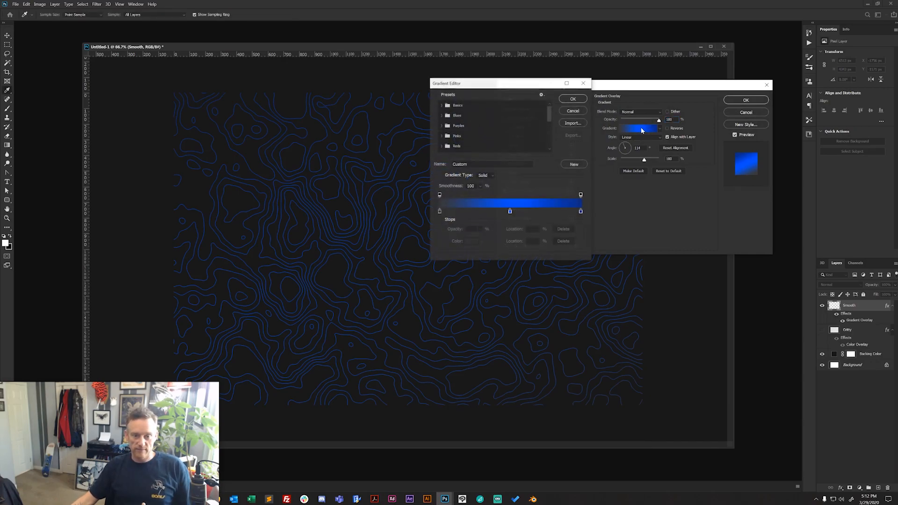
{"action": "left_click_drag", "start_coordinate": [521, 88], "coordinate": [607, 151]}
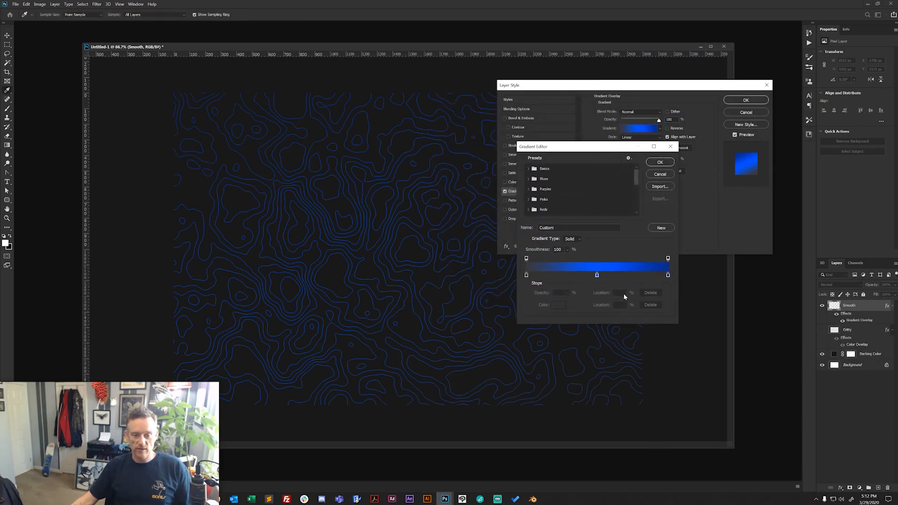
{"action": "left_click", "coordinate": [596, 275]}
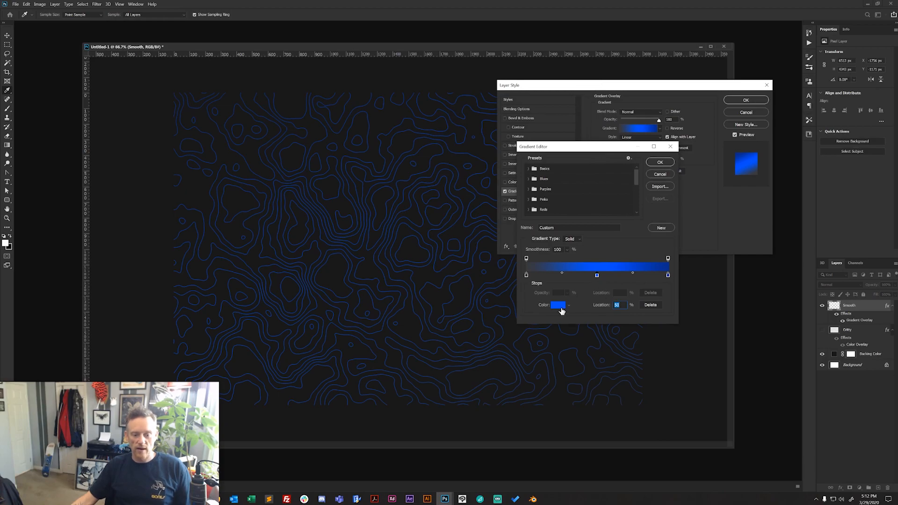
{"action": "left_click", "coordinate": [559, 307]}
{"action": "left_click", "coordinate": [607, 232]}
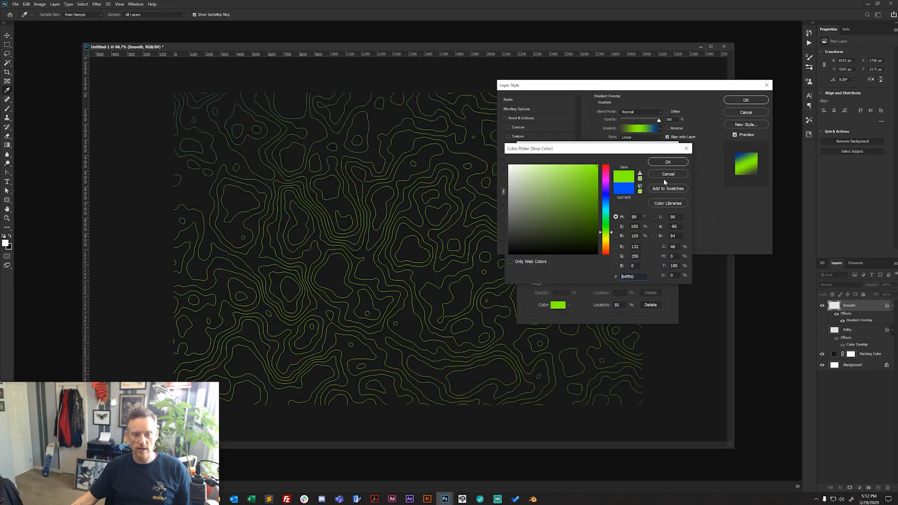
{"action": "left_click", "coordinate": [668, 162]}
- Set the gradient's end color stop at 100% to dark green 3d500e
{"action": "left_click", "coordinate": [669, 275]}
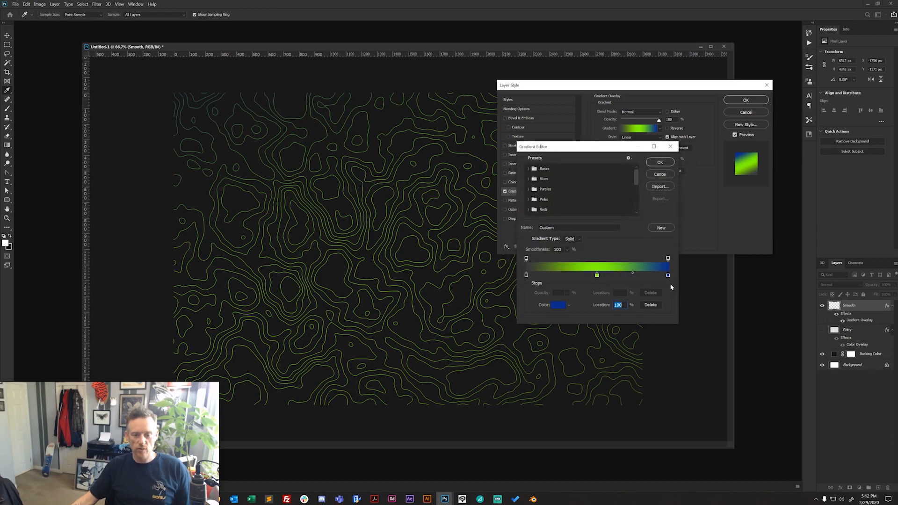
{"action": "left_click", "coordinate": [562, 307]}
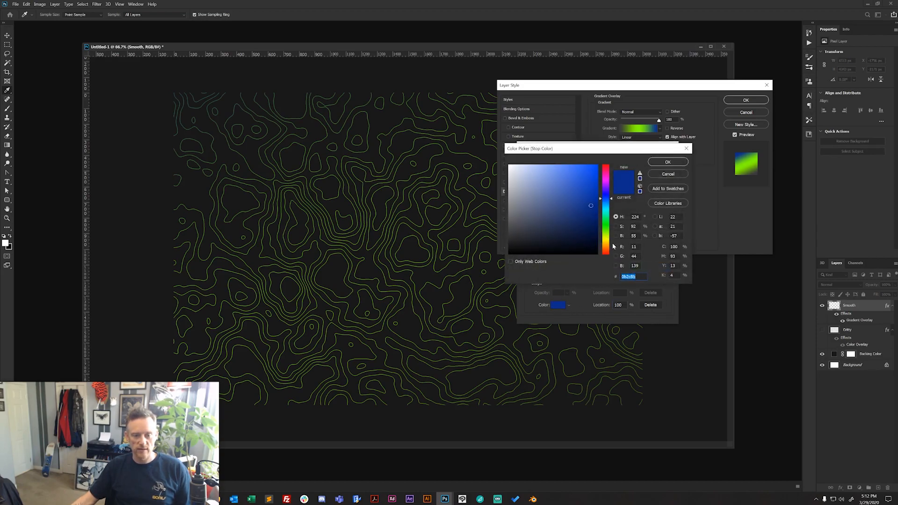
{"action": "left_click", "coordinate": [607, 234]}
{"action": "left_click_drag", "start_coordinate": [612, 235], "coordinate": [612, 235]}
{"action": "mouse_move", "coordinate": [585, 199]}
{"action": "left_mouse_down"}
{"action": "mouse_move", "coordinate": [586, 214]}
{"action": "mouse_move", "coordinate": [567, 224]}
{"action": "mouse_move", "coordinate": [580, 225]}
{"action": "left_mouse_up"}
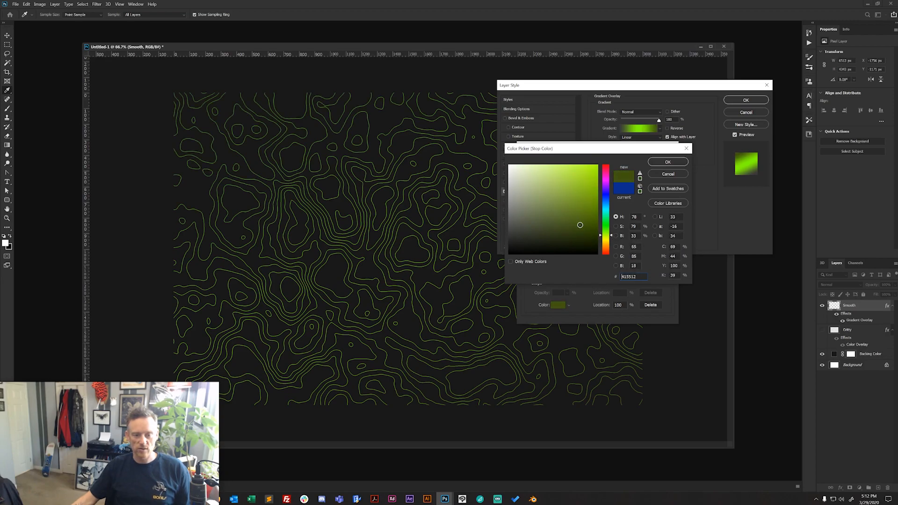
{"action": "left_click", "coordinate": [673, 163]}
- Set the gradient's start color stop at 0% to black 000000 and accept the edited gradient
{"action": "left_click", "coordinate": [526, 275]}
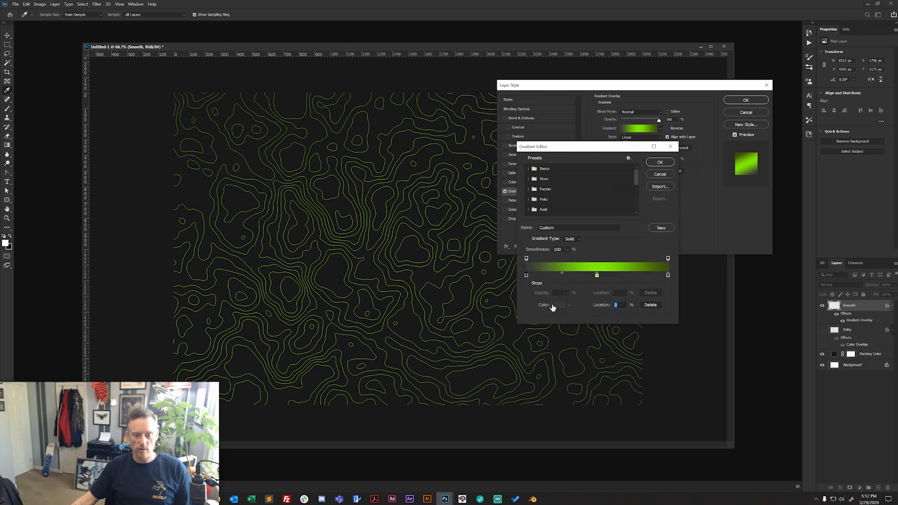
{"action": "left_click", "coordinate": [556, 305]}
{"action": "mouse_move", "coordinate": [546, 232]}
{"action": "left_mouse_down"}
{"action": "mouse_move", "coordinate": [579, 260]}
{"action": "mouse_move", "coordinate": [602, 260]}
{"action": "left_mouse_up"}
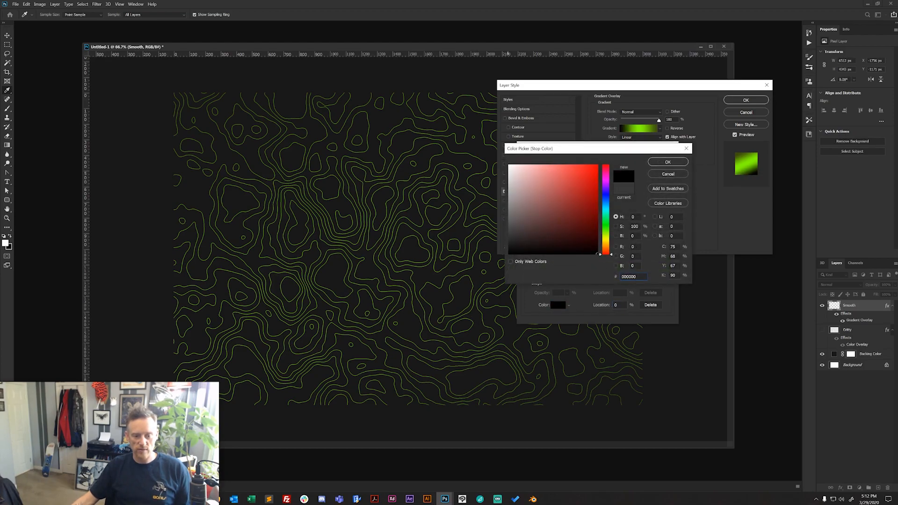
{"action": "left_click", "coordinate": [665, 163]}
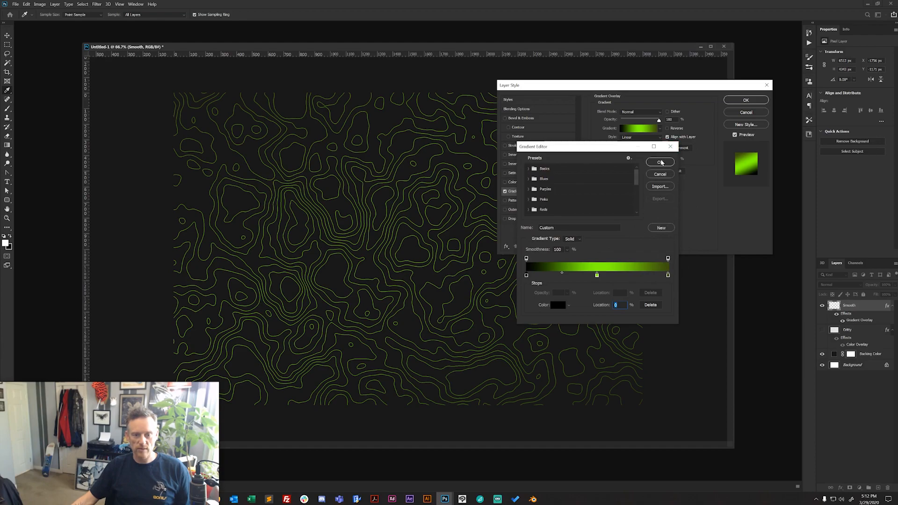
{"action": "left_click", "coordinate": [665, 158]}
- Rotate the Gradient Overlay's angle so the black end falls on the pattern's lower-left corner, and apply the style
{"action": "mouse_move", "coordinate": [626, 149]}
{"action": "left_mouse_down"}
{"action": "mouse_move", "coordinate": [641, 161]}
{"action": "mouse_move", "coordinate": [631, 162]}
{"action": "left_mouse_up"}
{"action": "left_click", "coordinate": [734, 101]}
{"action": "key", "text": "z"}
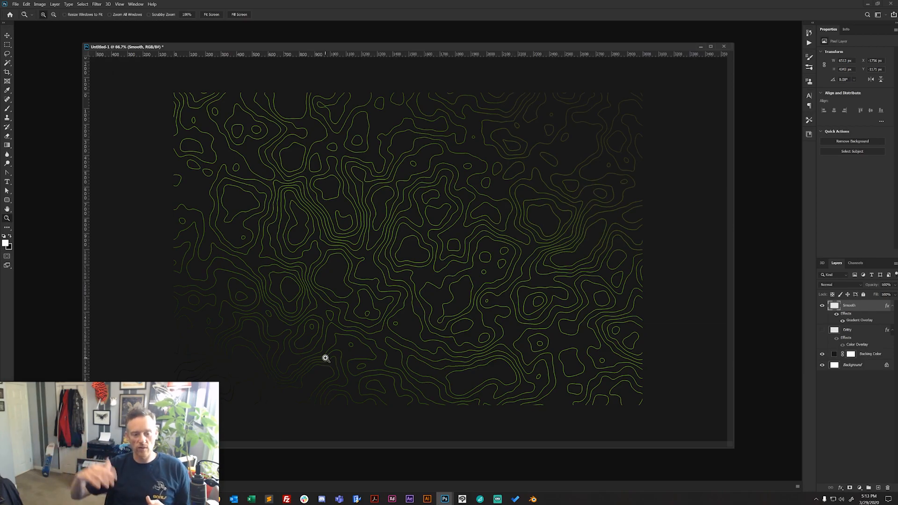
- Select the right half of the canvas, about 1524 px wide, and mask the Smooth layer to that area
{"action": "key", "text": "m"}
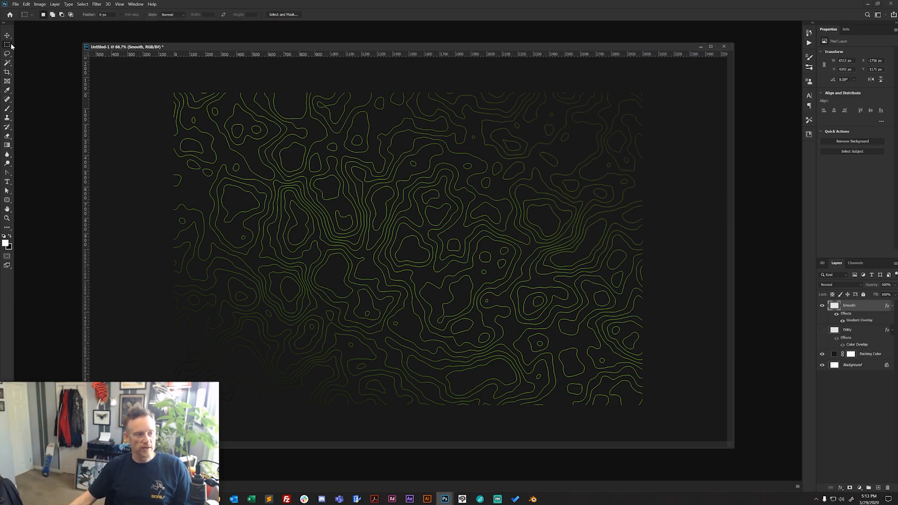
{"action": "left_click_drag", "start_coordinate": [663, 75], "coordinate": [404, 492]}
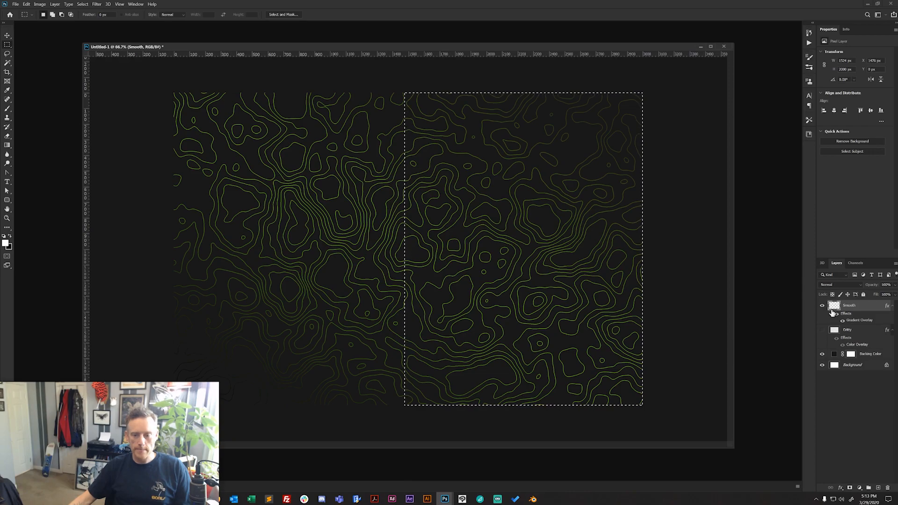
{"action": "left_click", "coordinate": [850, 488]}
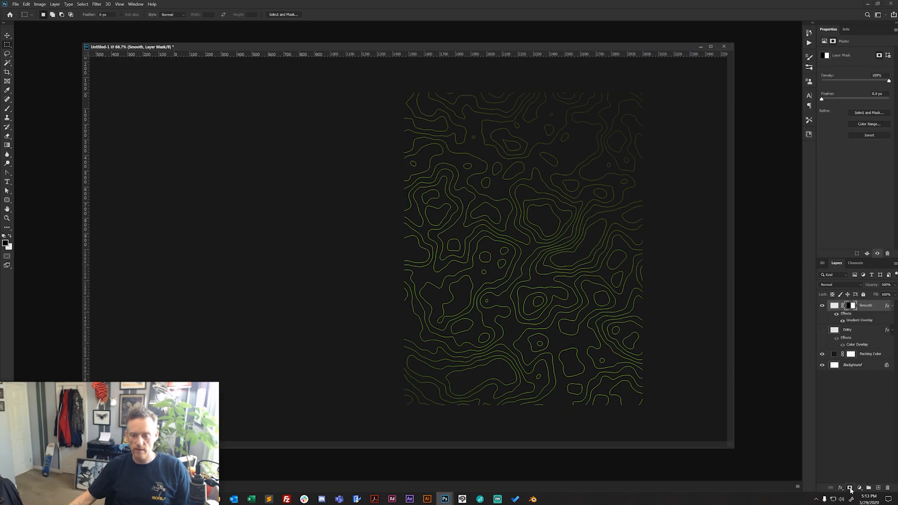
- Show the Gritty layer and mask it to the left half by restoring the last selection and inverting it
{"action": "left_click", "coordinate": [822, 330]}
{"action": "left_click", "coordinate": [858, 330]}
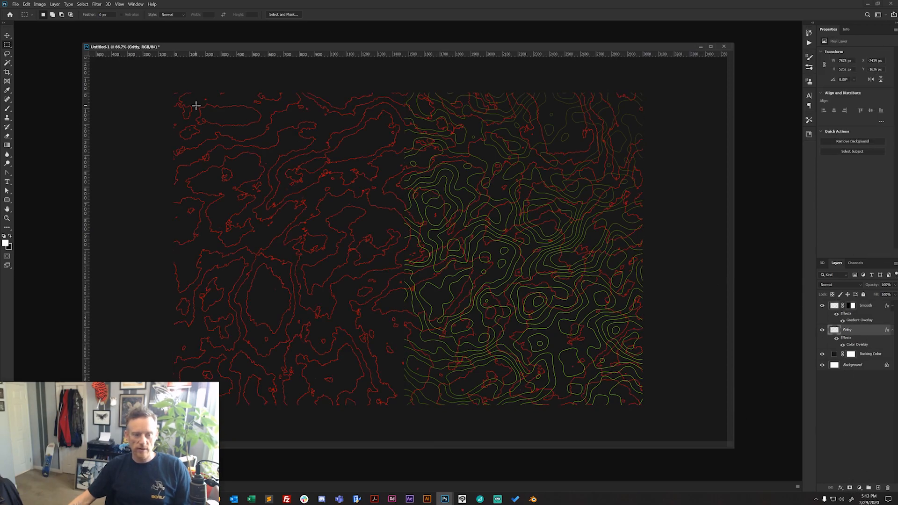
{"action": "left_click", "coordinate": [82, 4]}
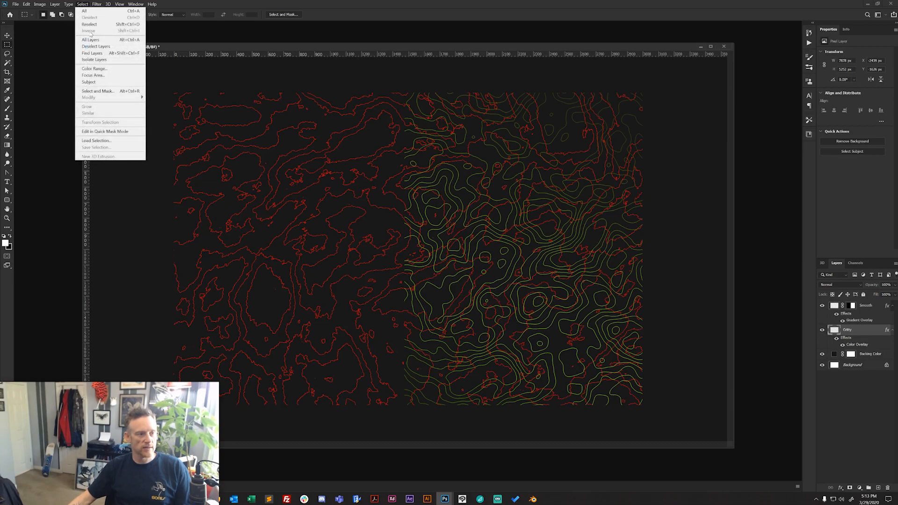
{"action": "left_click", "coordinate": [89, 24]}
{"action": "left_click", "coordinate": [82, 4]}
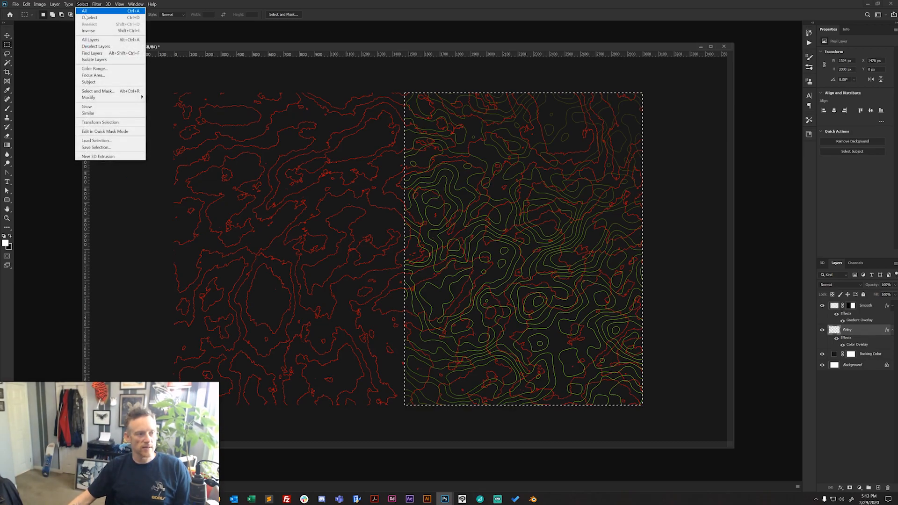
{"action": "left_click", "coordinate": [89, 31]}
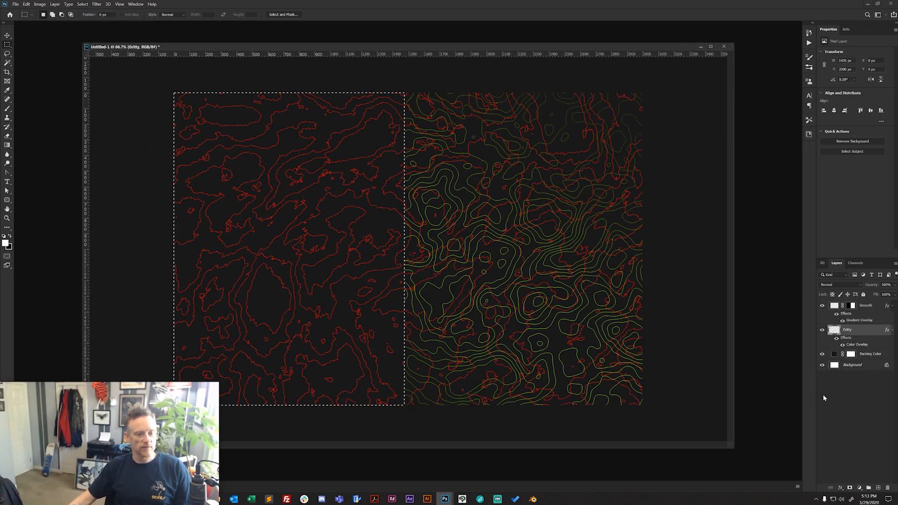
{"action": "left_click", "coordinate": [849, 488]}
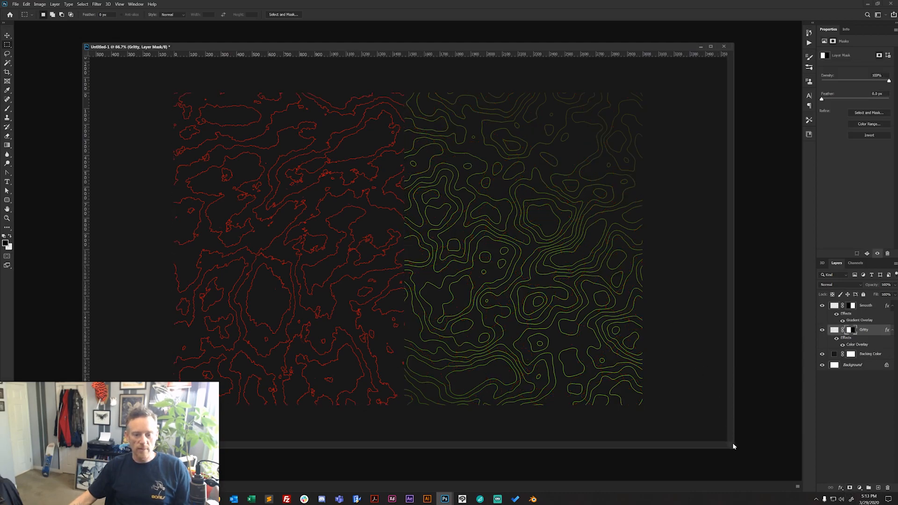
- Shrink the floating document window around the artwork and shift it toward the middle of the workspace
{"action": "left_click_drag", "start_coordinate": [732, 445], "coordinate": [635, 422]}
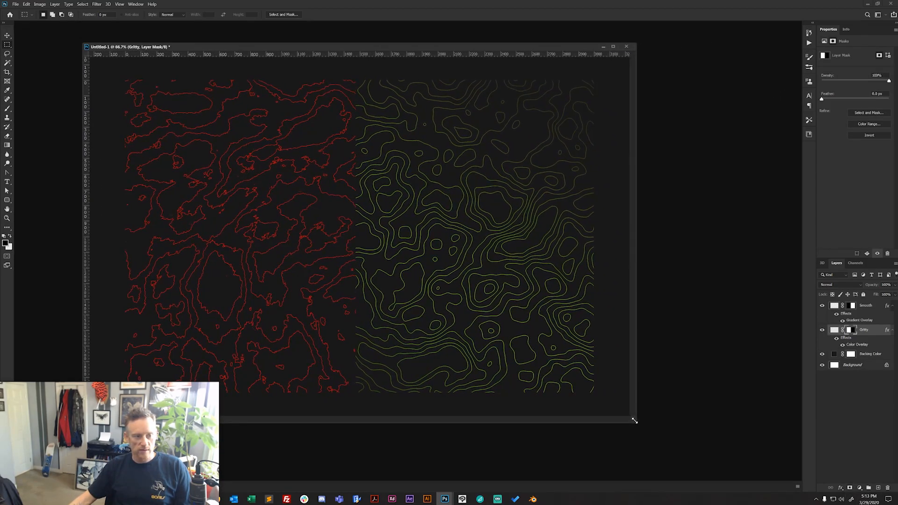
{"action": "left_click", "coordinate": [7, 35]}
{"action": "left_click_drag", "start_coordinate": [180, 49], "coordinate": [264, 49]}
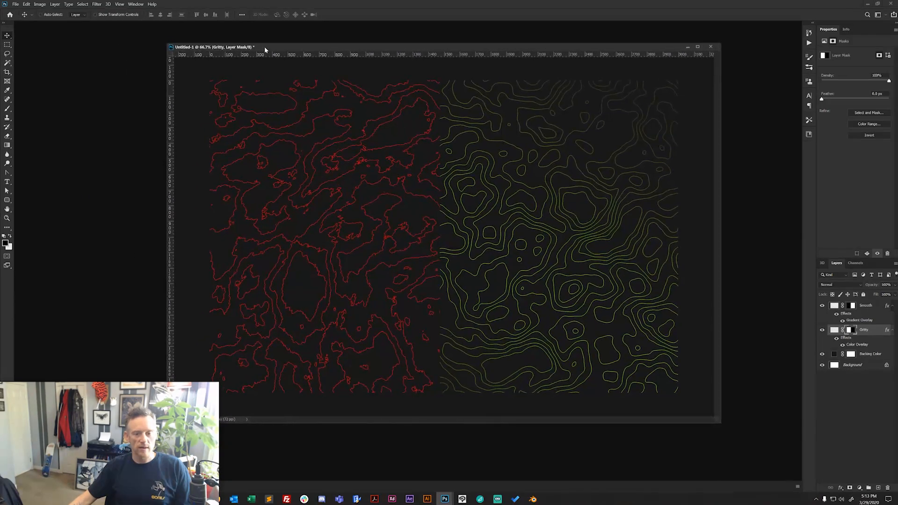